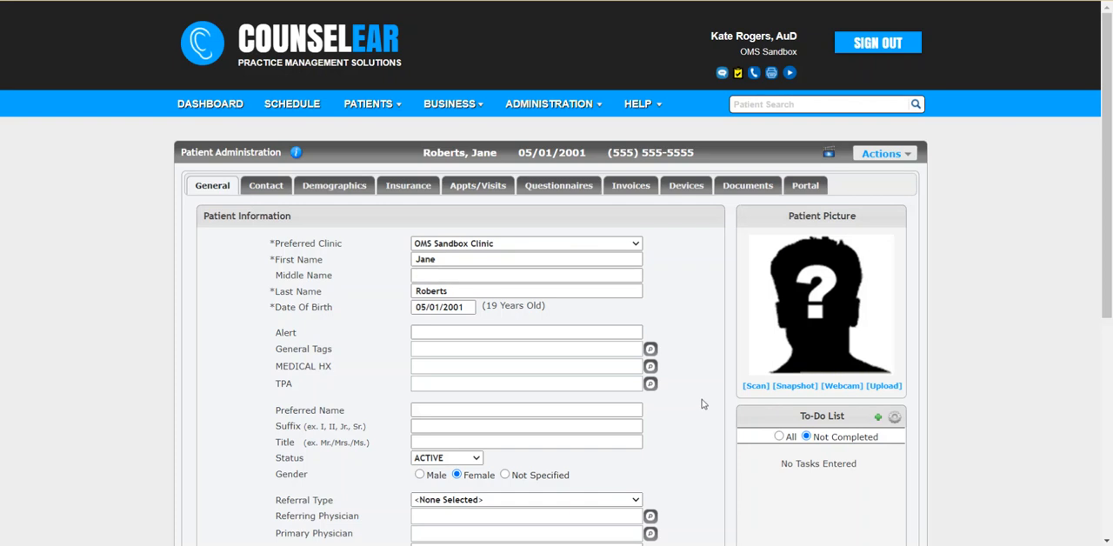
Step: Create a new visit for the patient's 08/18/2020 Audiologic Evaluation appointment and return to the patient record
left_click(460, 187)
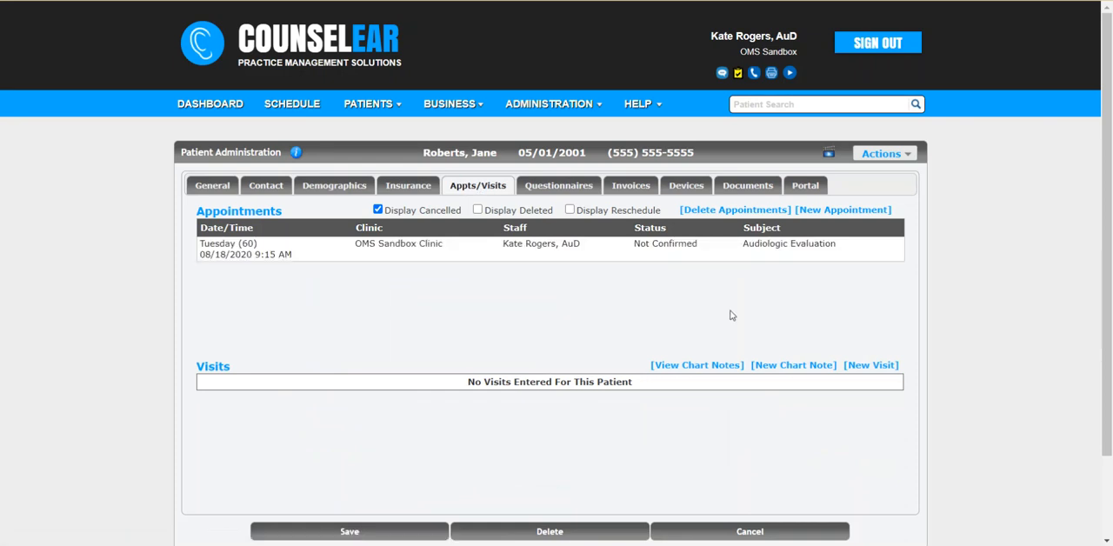
left_click(871, 365)
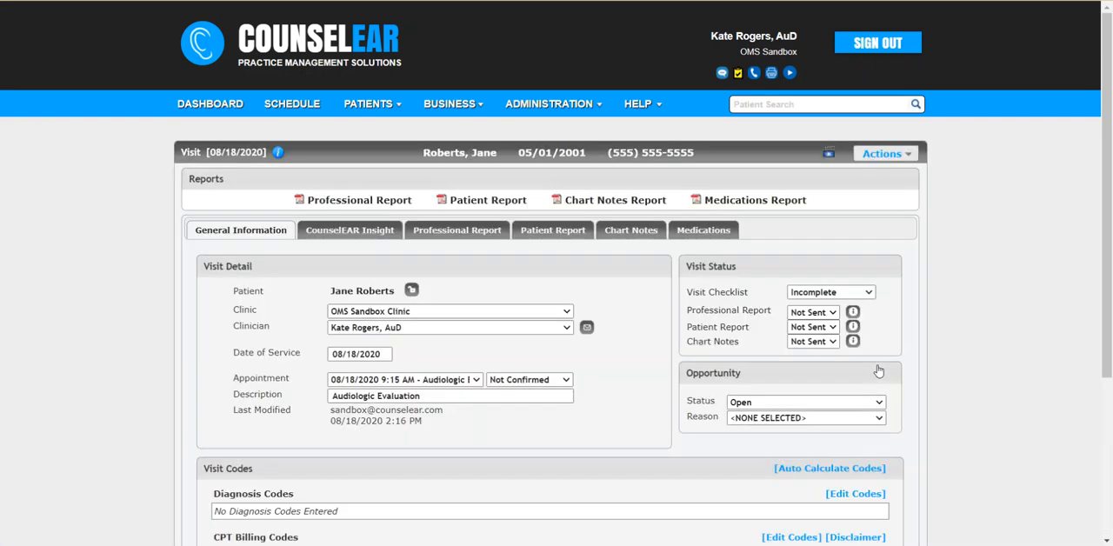
left_click_drag(1107, 328, 1104, 485)
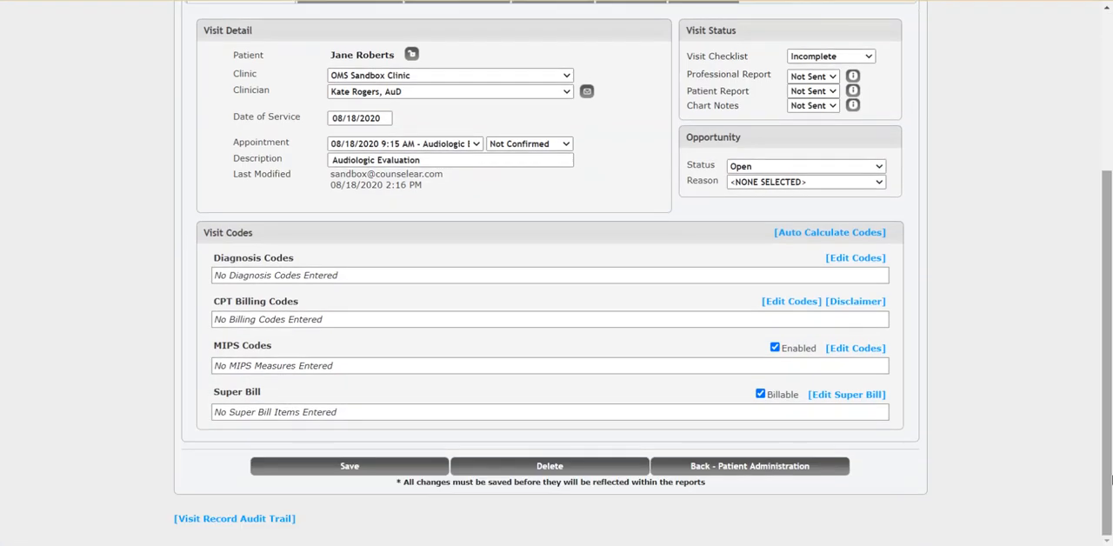
left_click(755, 471)
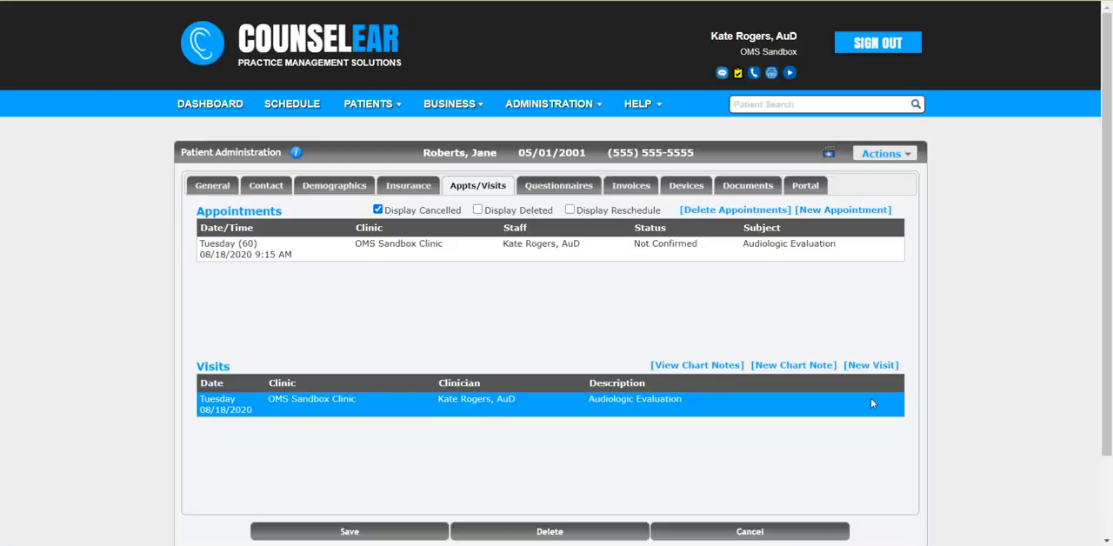
Step: View the patient's chart notes, and close them
left_click(710, 366)
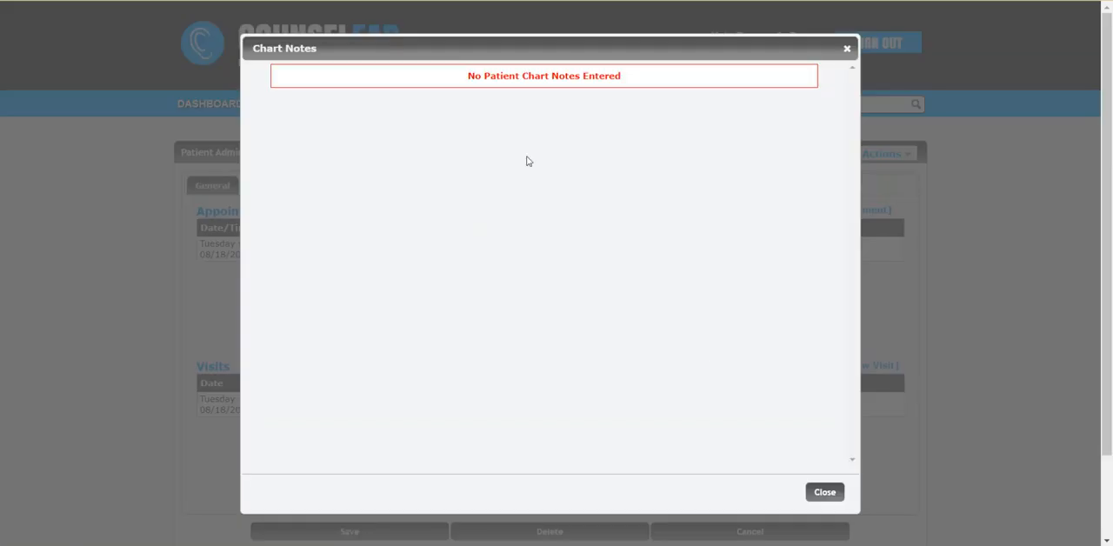
left_click(821, 492)
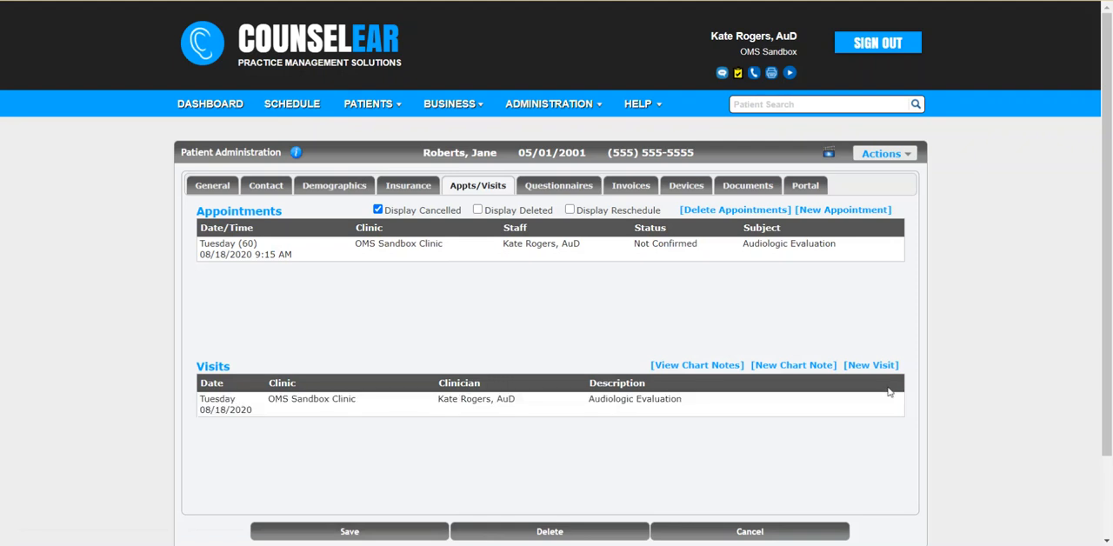
Step: In the 08/18/2020 visit's CounselEAR Insight, add gradual bilateral decrease in hearing and bilateral intermittent aural fullness/pressure
left_click(731, 406)
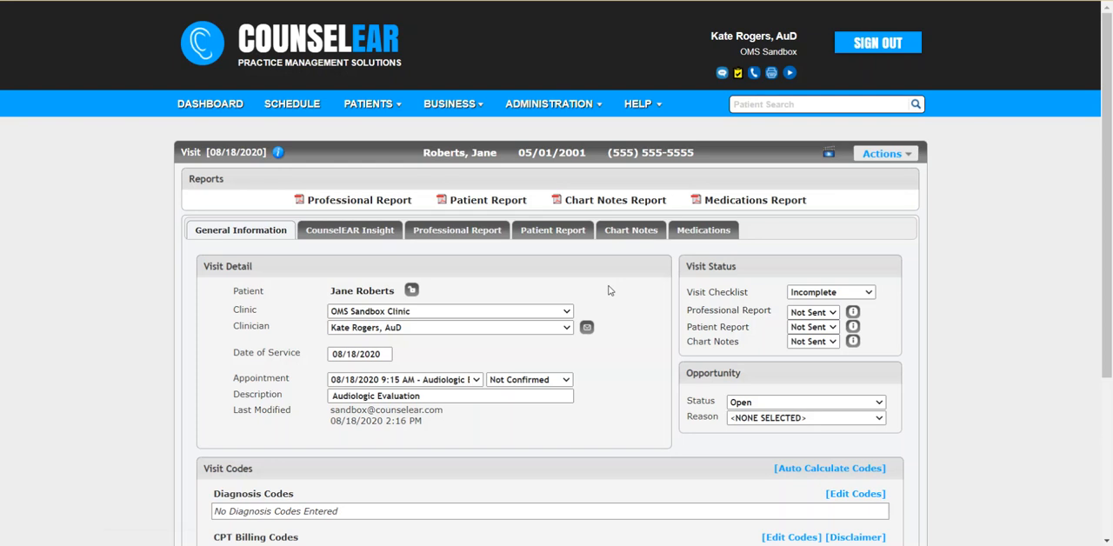
left_click(356, 230)
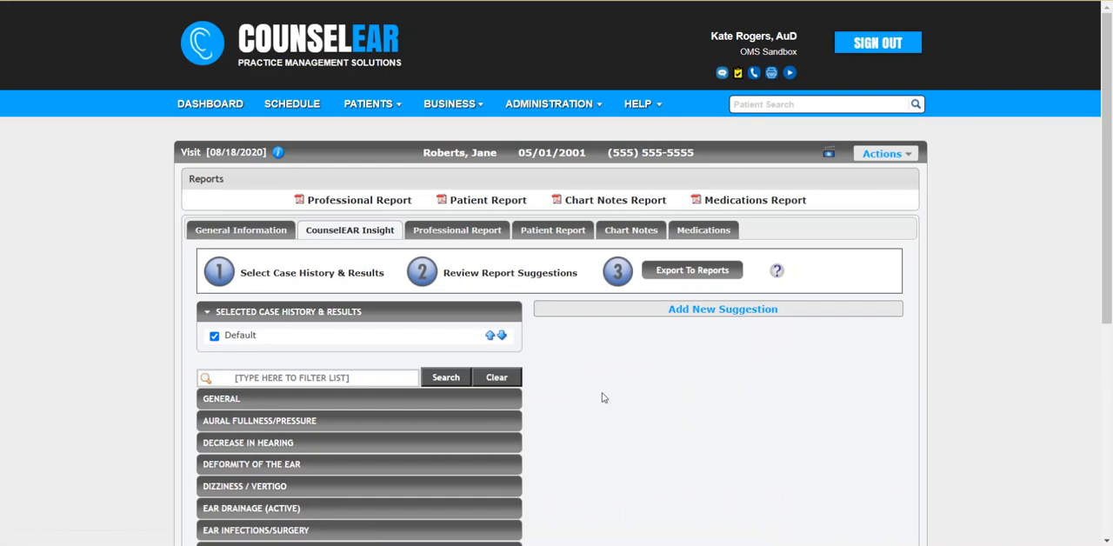
scroll(604, 397, "down", 2)
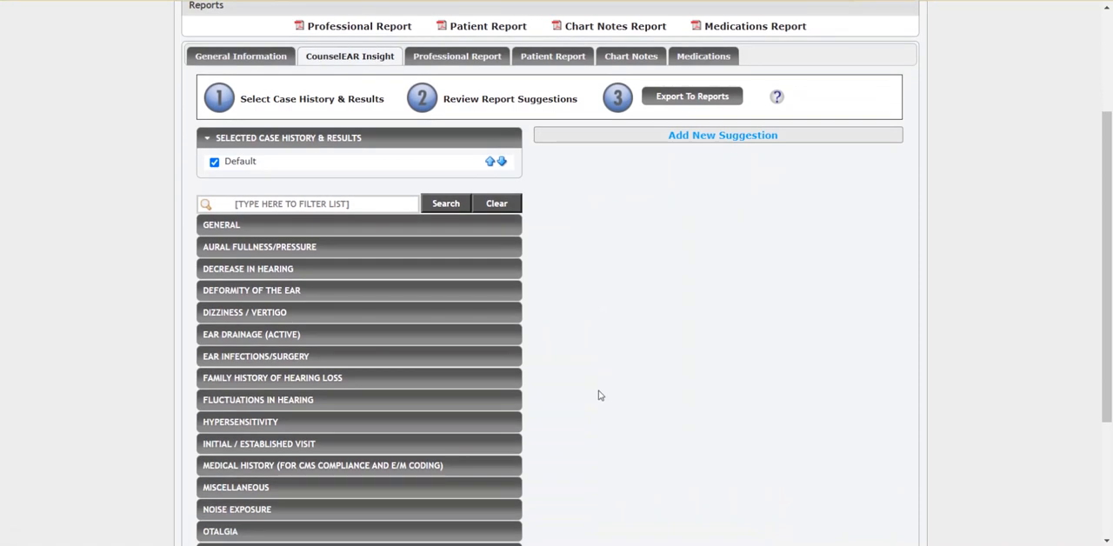
left_click(313, 275)
left_click(292, 295)
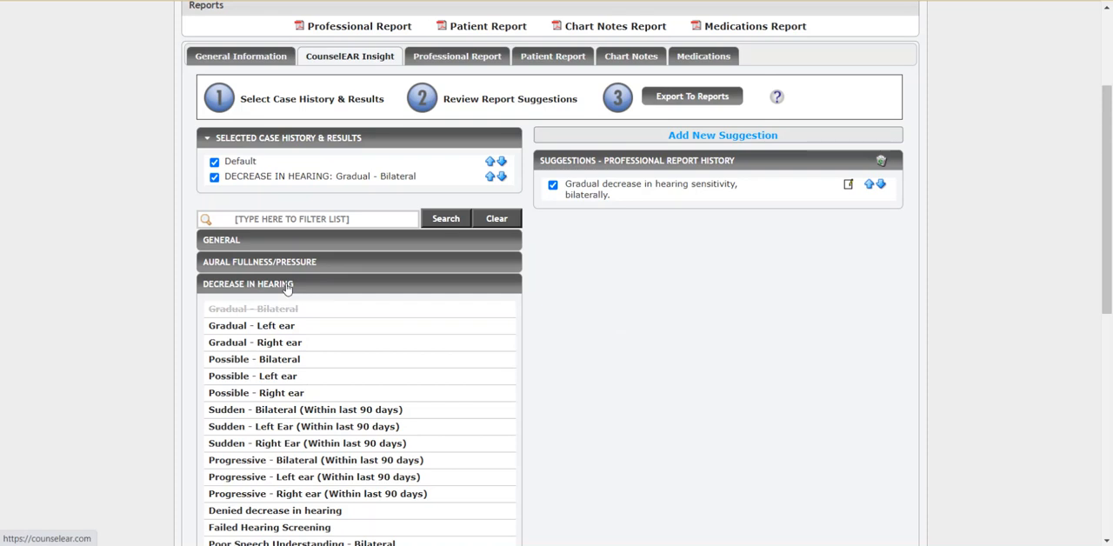
left_click(284, 262)
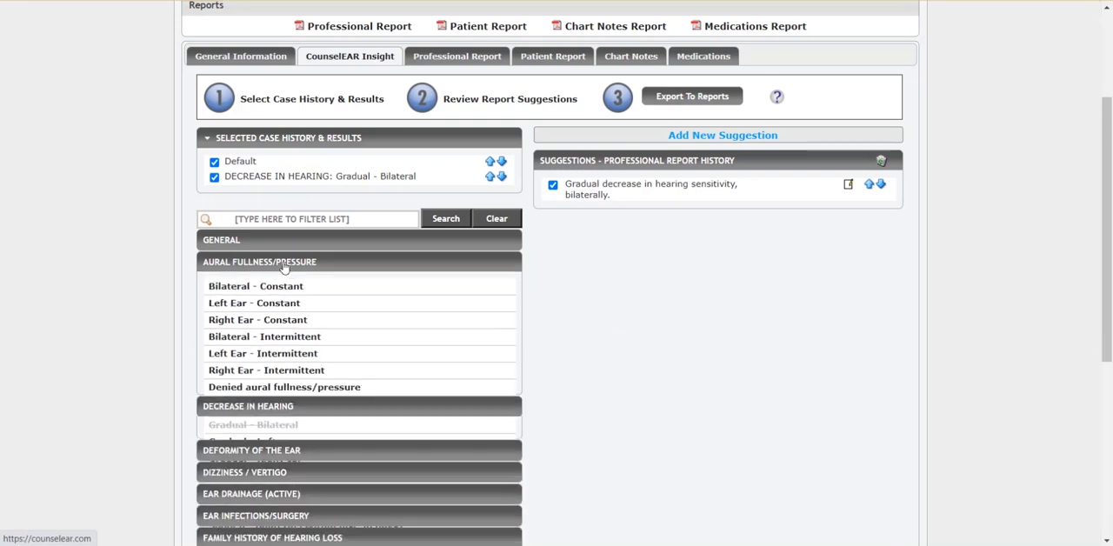
left_click(287, 340)
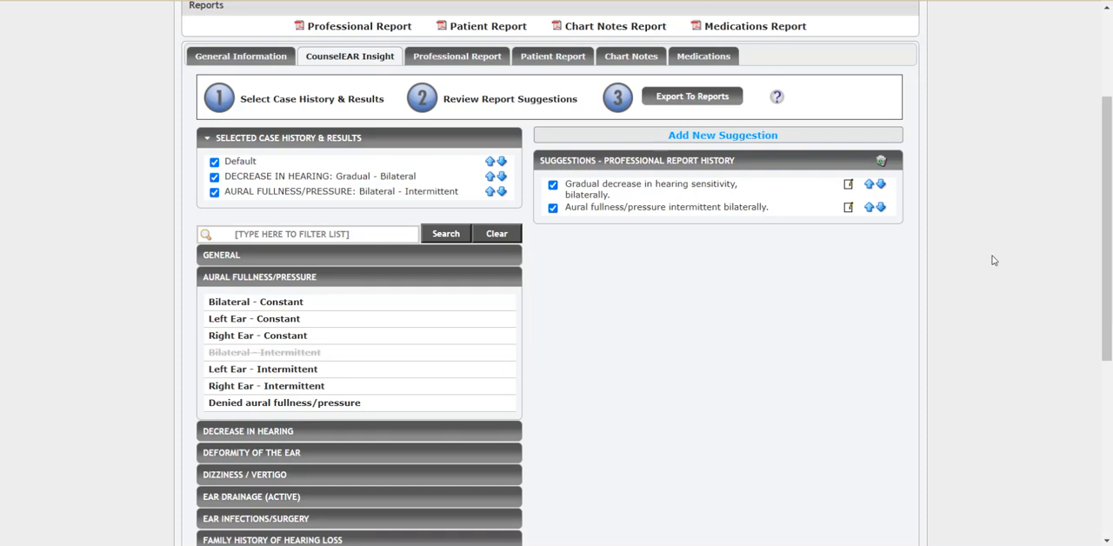
Step: Return to the patient record and check the patient's completed questionnaires
left_click_drag(1109, 280, 1108, 229)
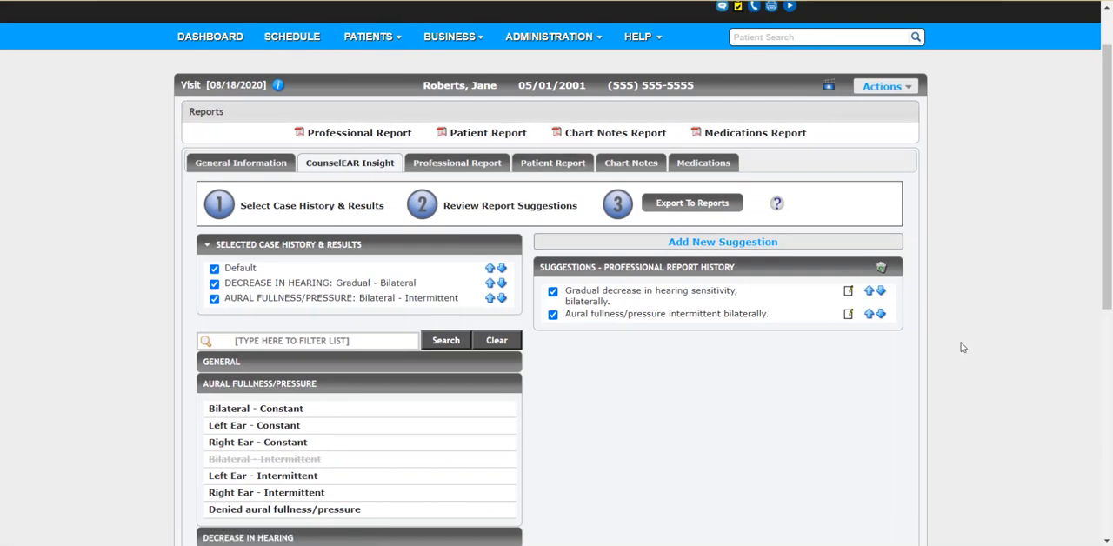
left_click_drag(1106, 282, 1110, 497)
left_click(827, 491)
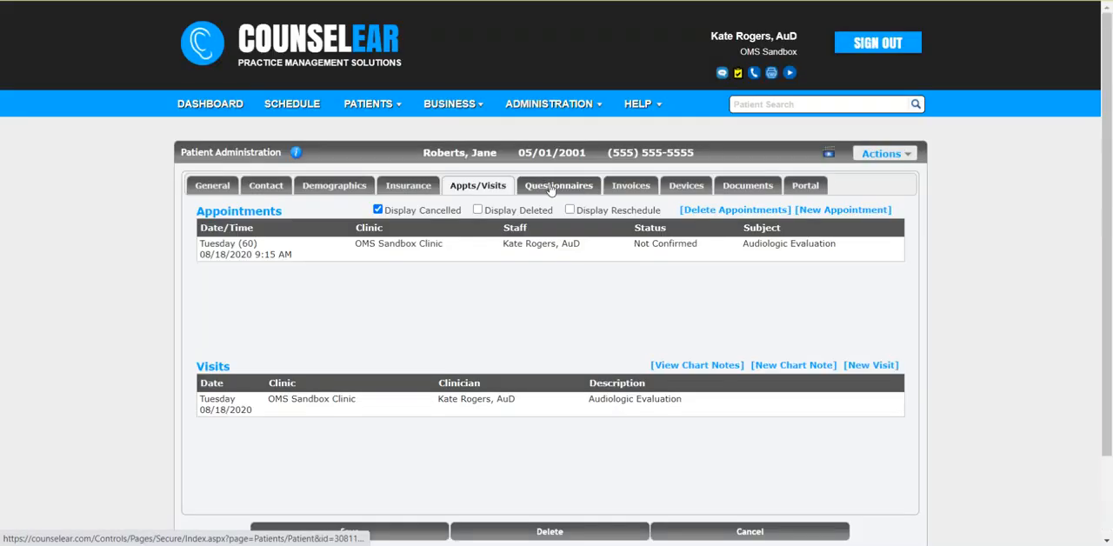
left_click(550, 187)
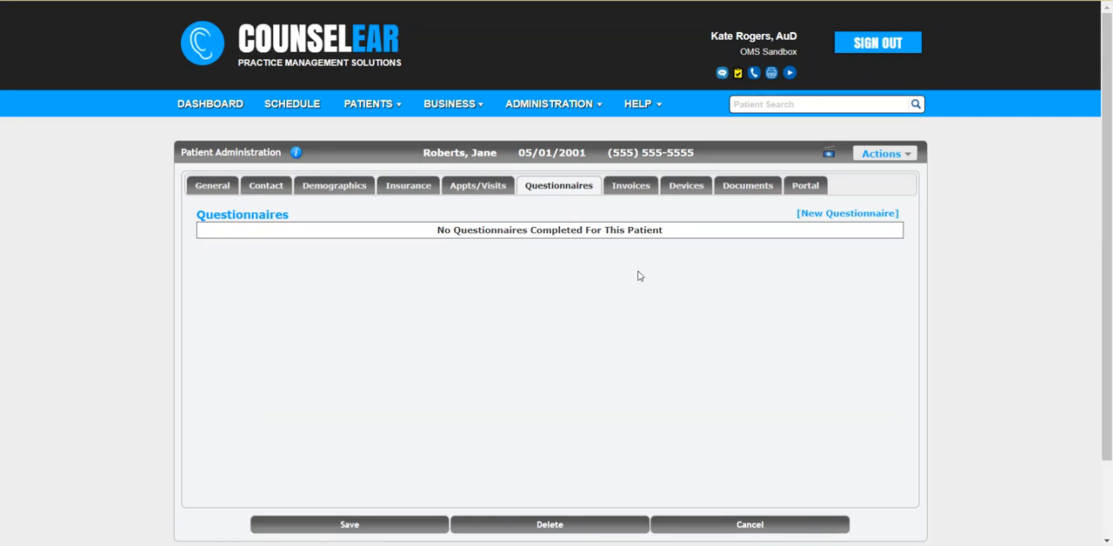
Step: Reopen the visit's CounselEAR Insight and add the noise exposure result Gun Fire (Right Handed Shooter)
left_click(480, 187)
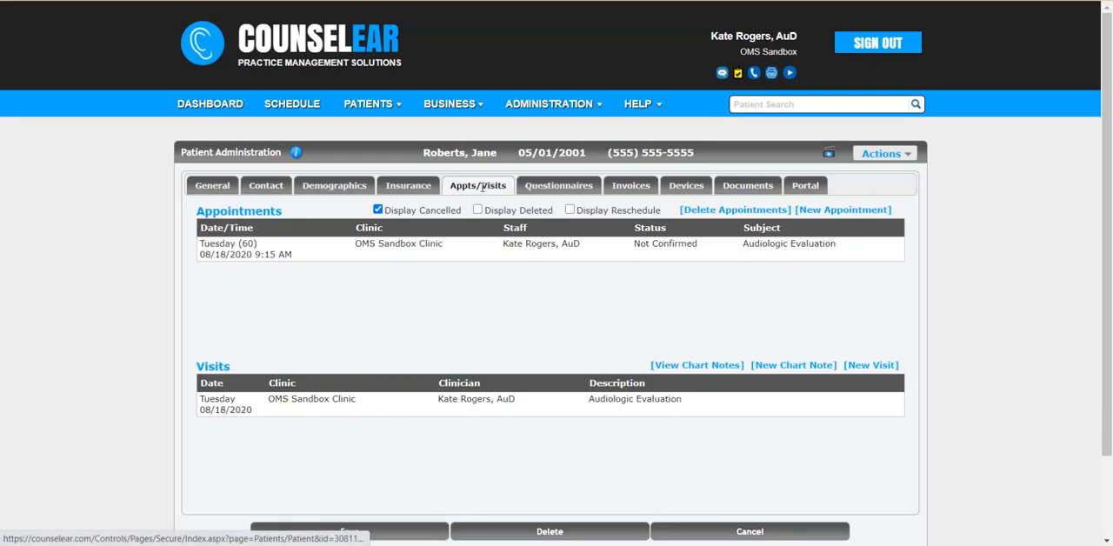
left_click(509, 404)
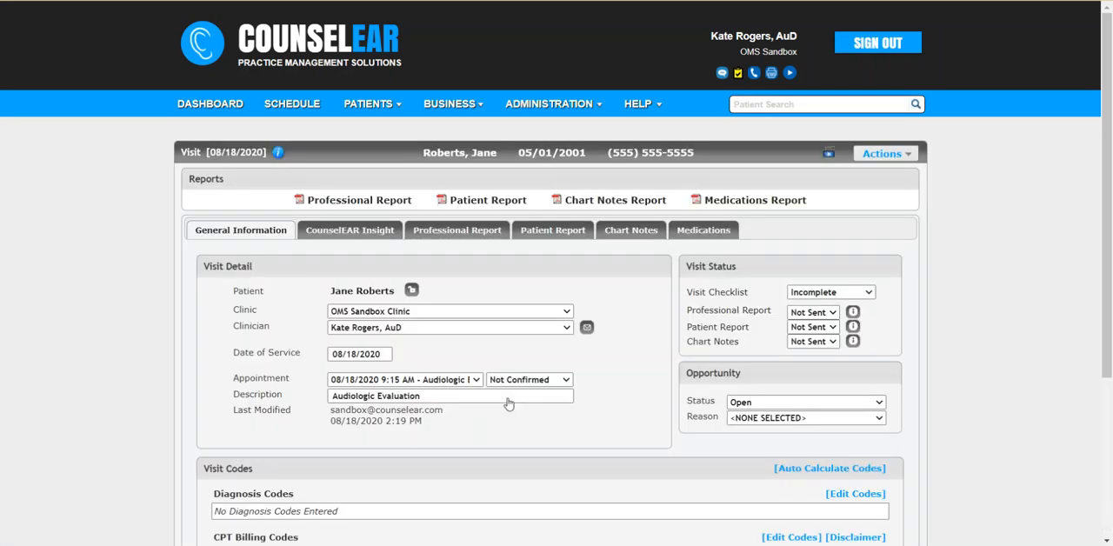
left_click(360, 232)
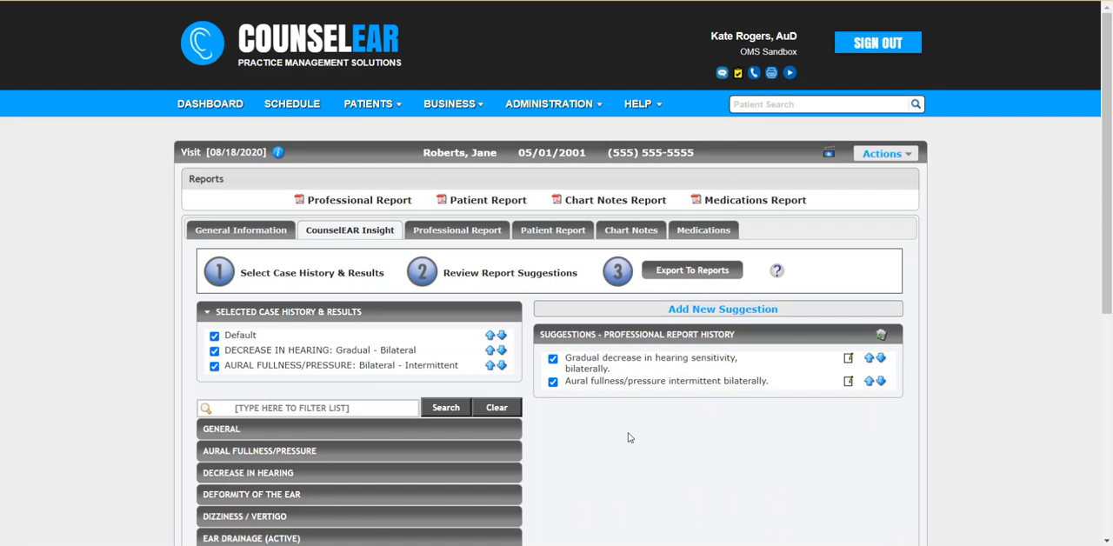
scroll(630, 437, "down", 4)
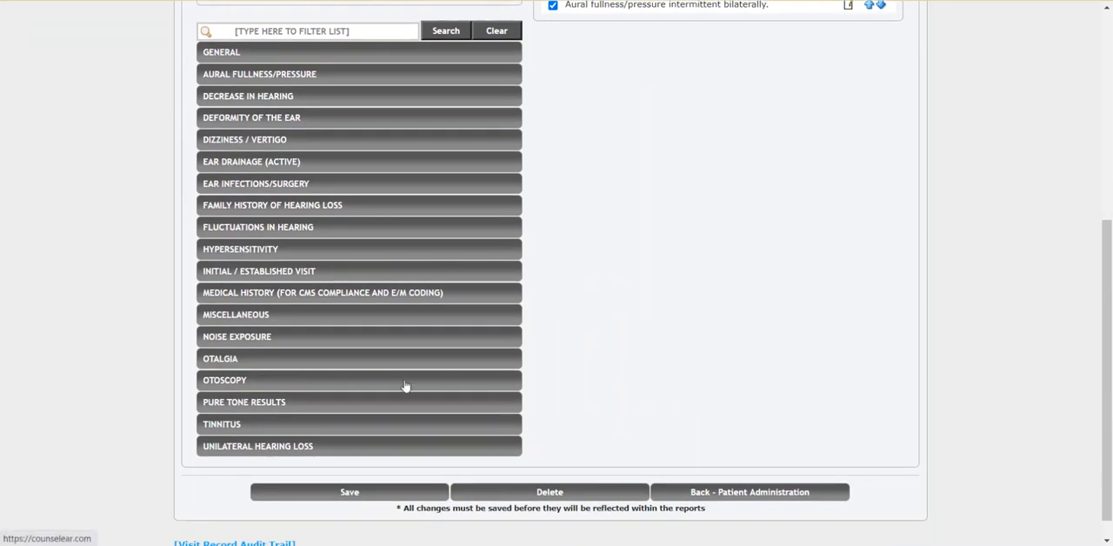
left_click(344, 343)
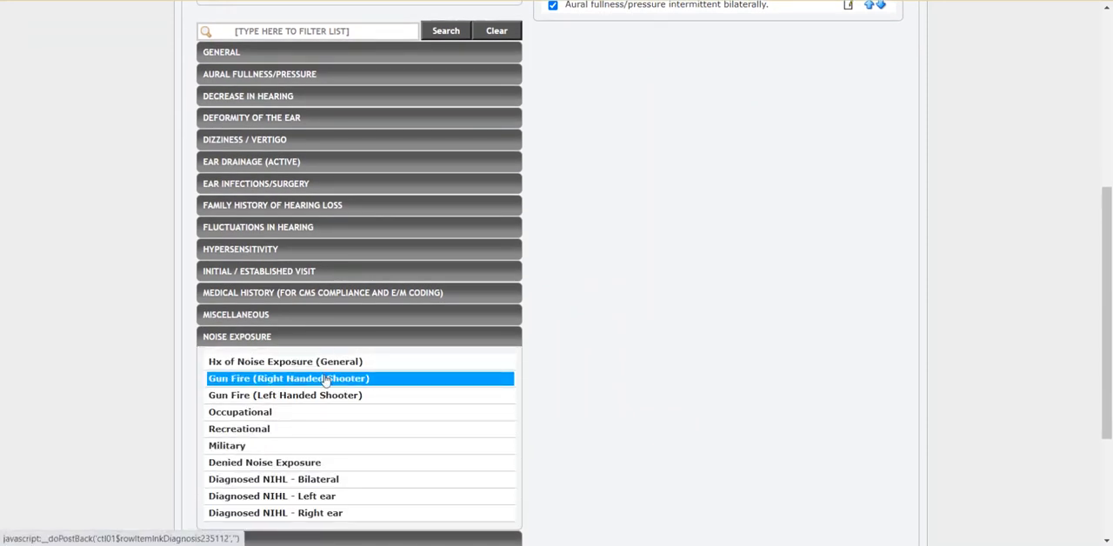
left_click(325, 380)
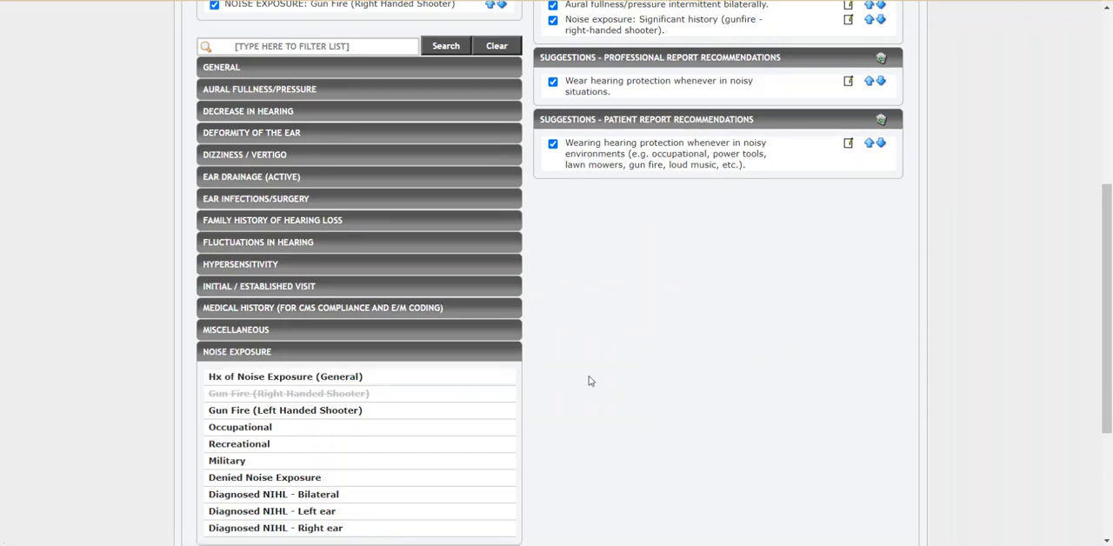
Step: Add the tinnitus result Bilateral - Intermittent to the selected case history
scroll(591, 351, "up", 2)
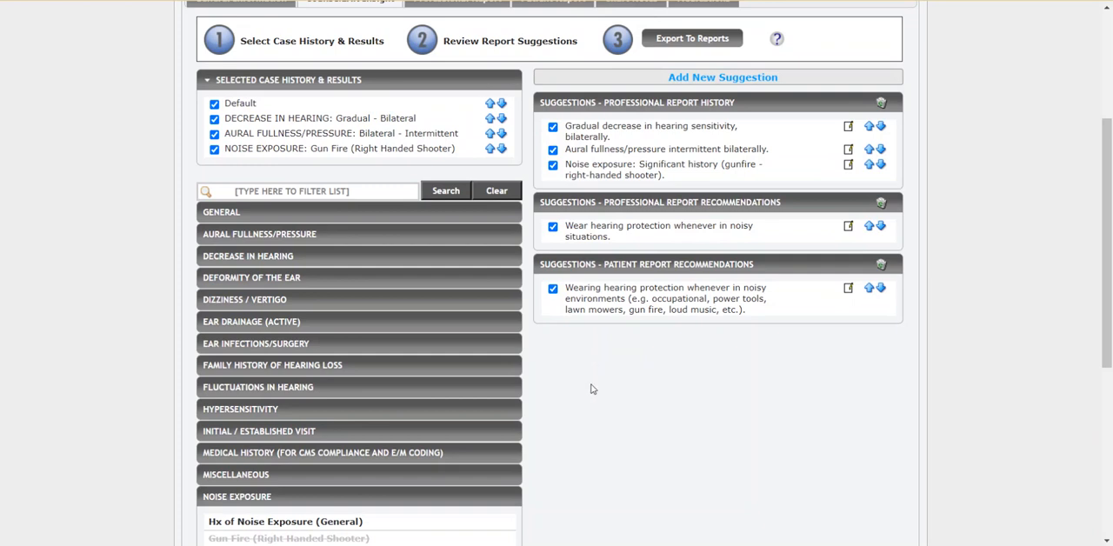
scroll(591, 388, "down", 2)
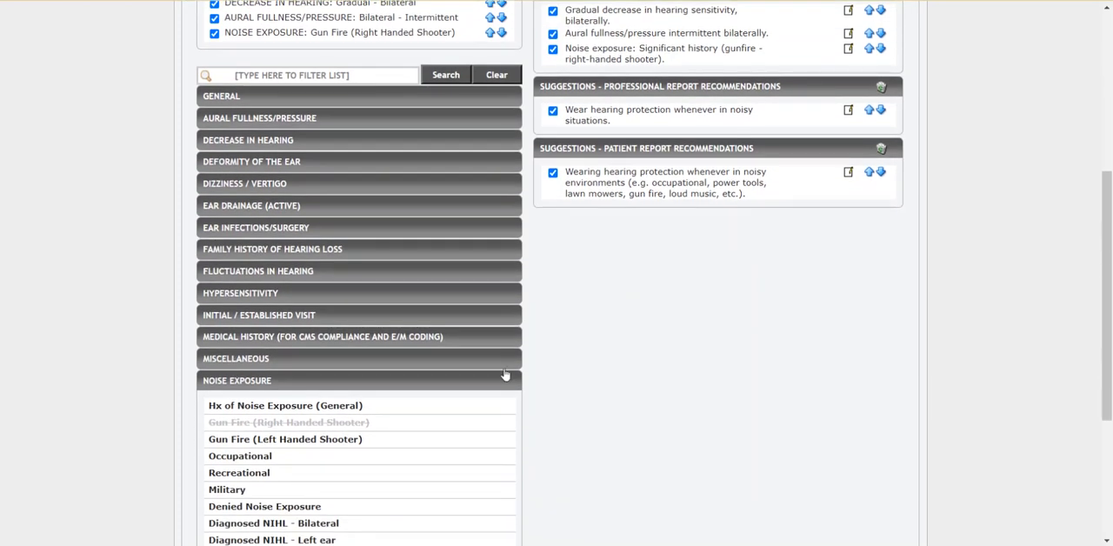
scroll(620, 357, "down", 4)
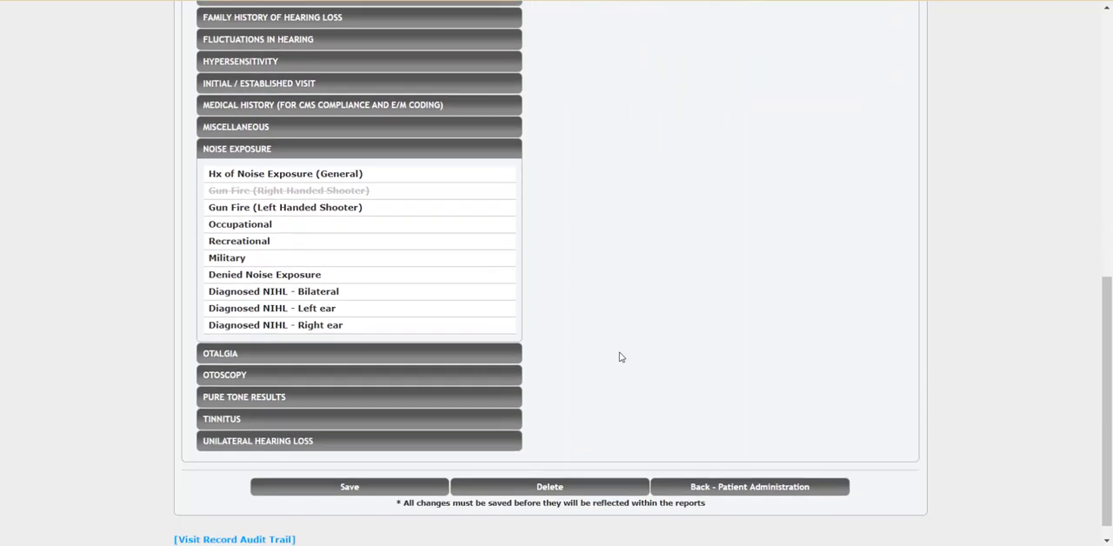
left_click(360, 420)
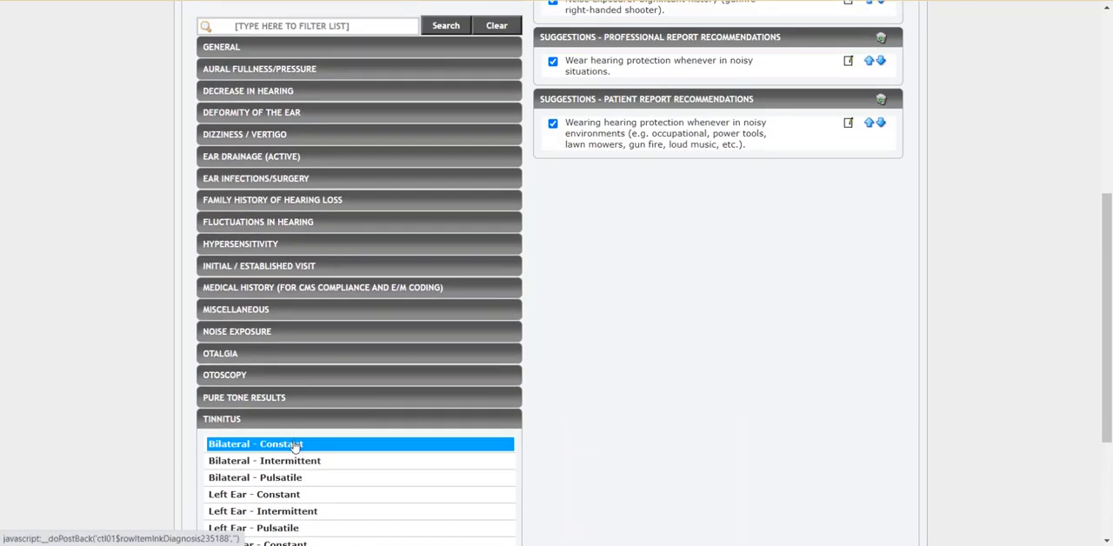
left_click(295, 461)
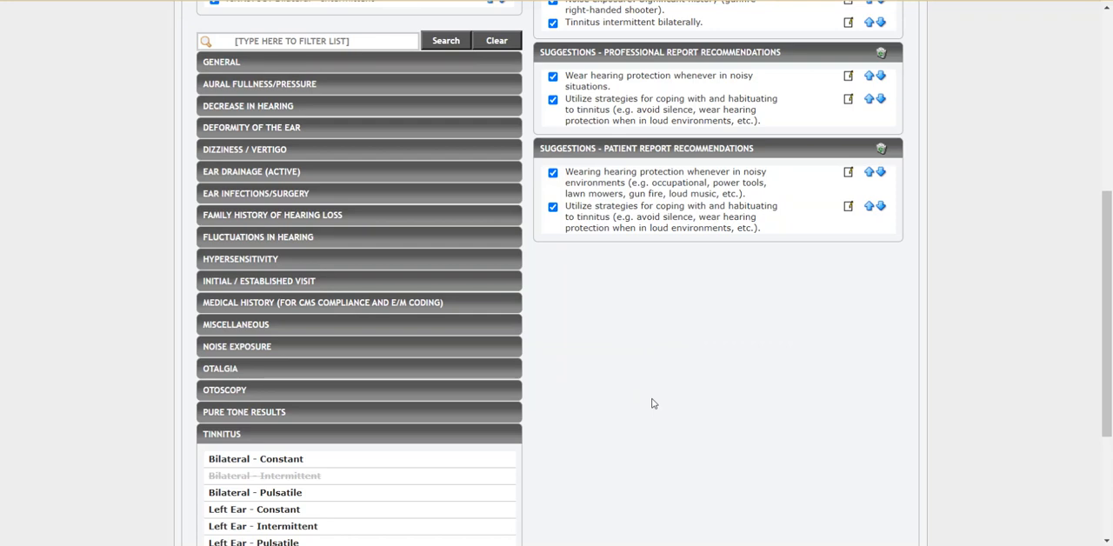
Step: Add "; const 20" after "right-handed shooter" in the noise exposure suggestion of the professional report history and save it
left_click_drag(1107, 311, 1110, 192)
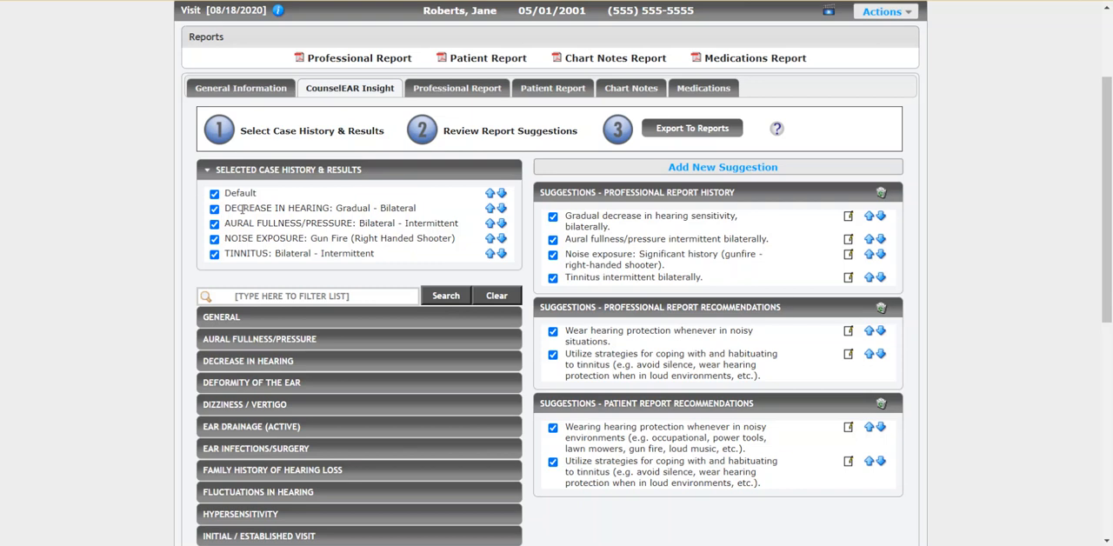
left_click_drag(232, 207, 354, 209)
left_click(407, 242)
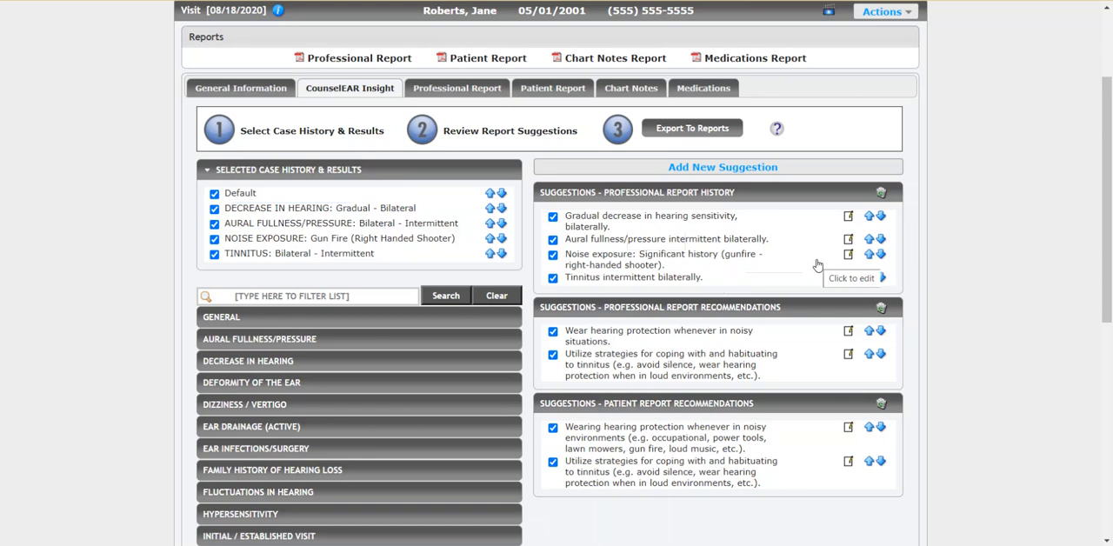
scroll(991, 273, "down", 2)
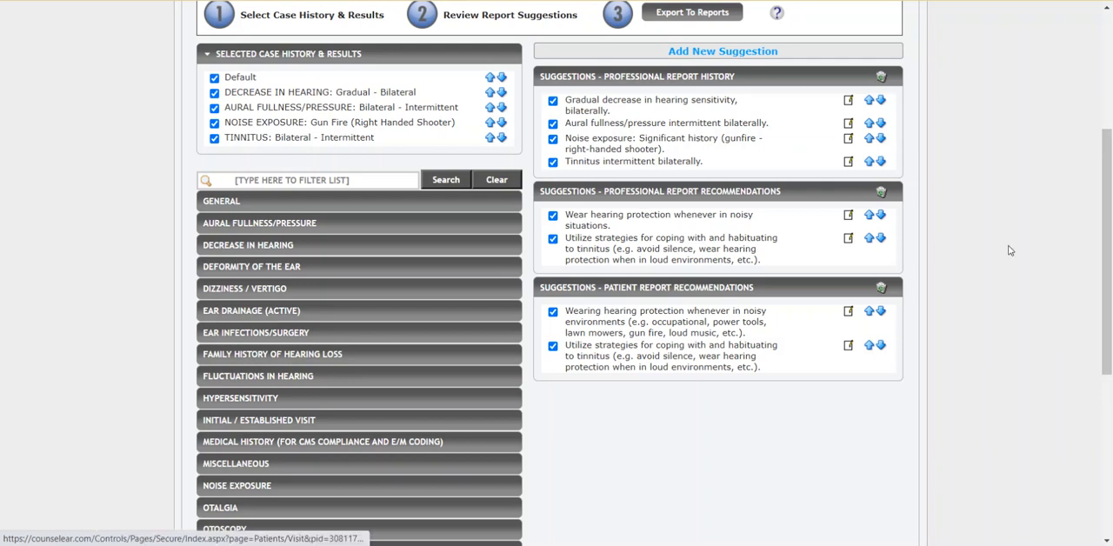
scroll(974, 251, "up", 3)
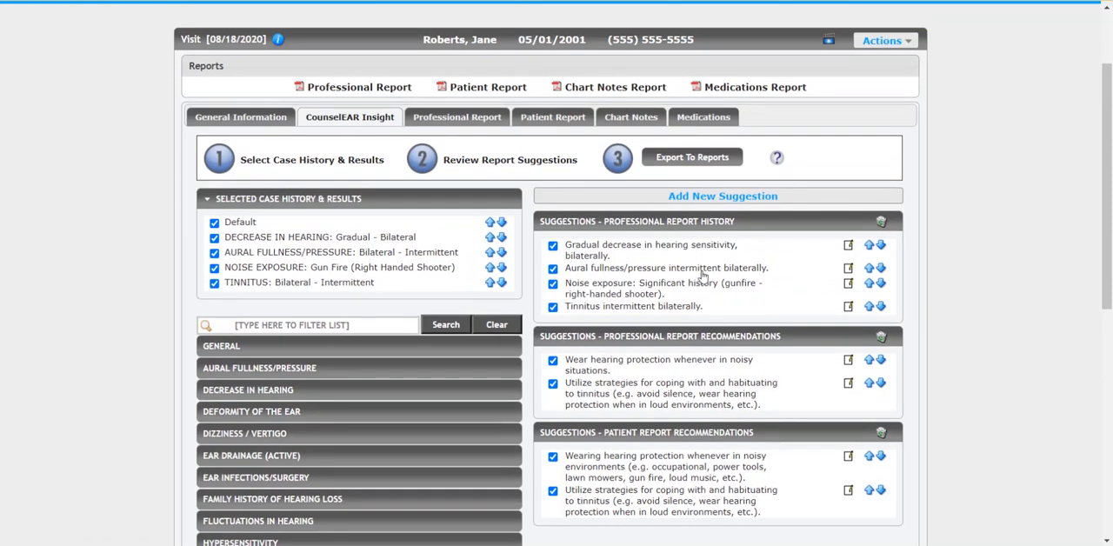
left_click(627, 290)
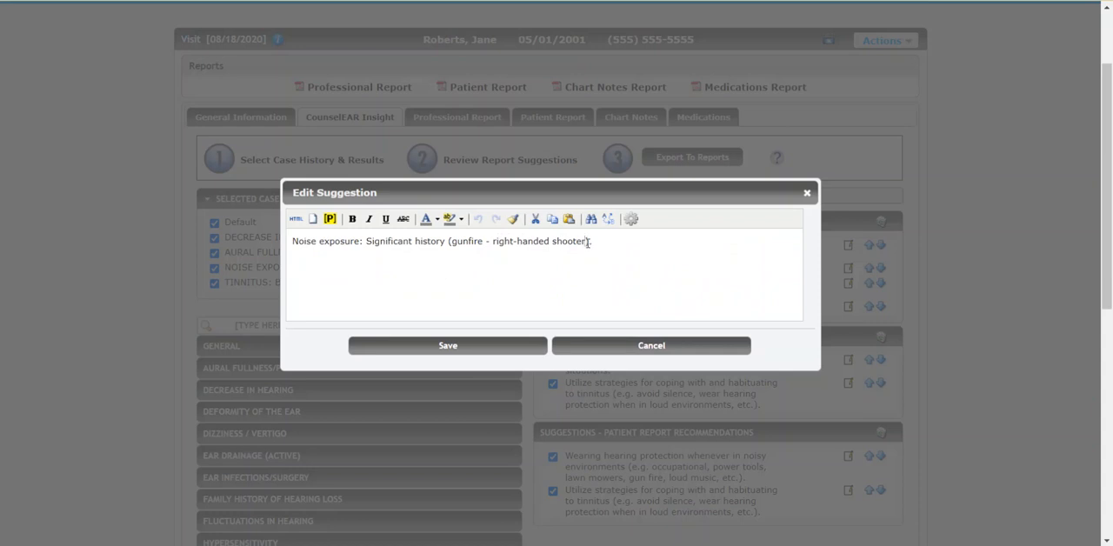
type(";")
type("const 20")
left_click(506, 352)
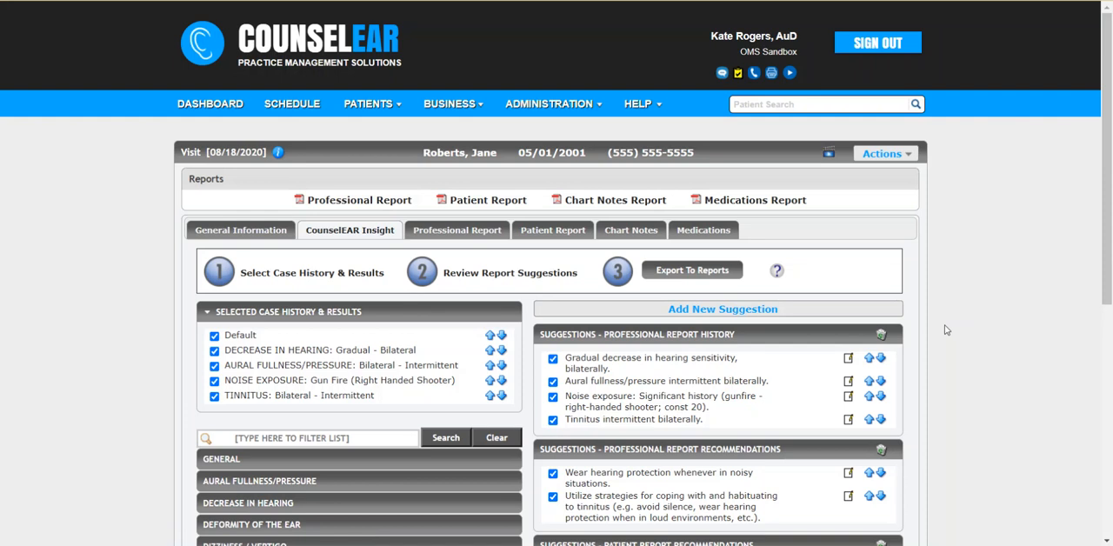
scroll(946, 330, "down", 1)
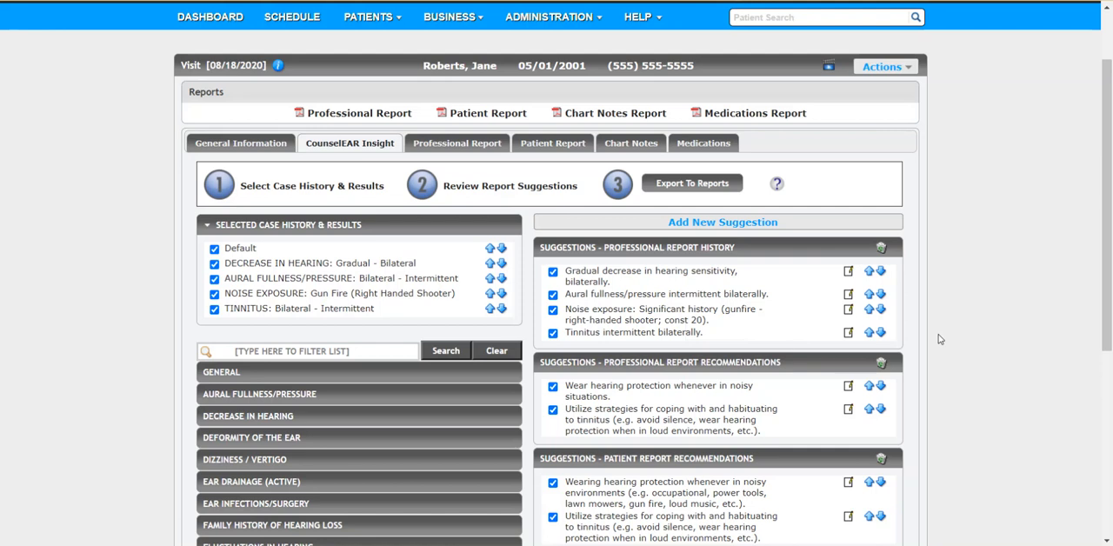
scroll(938, 339, "down", 1)
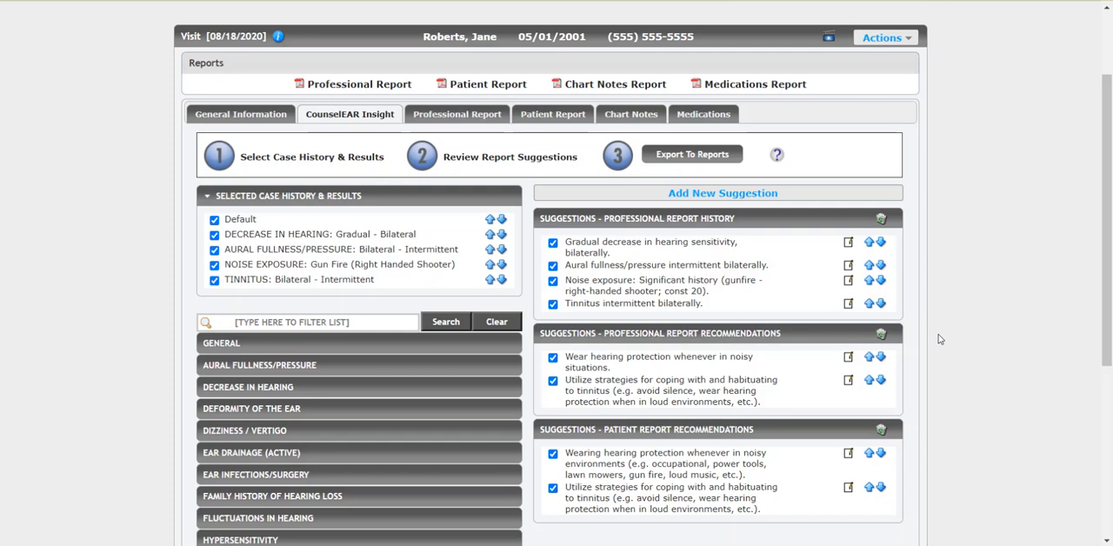
scroll(939, 339, "up", 1)
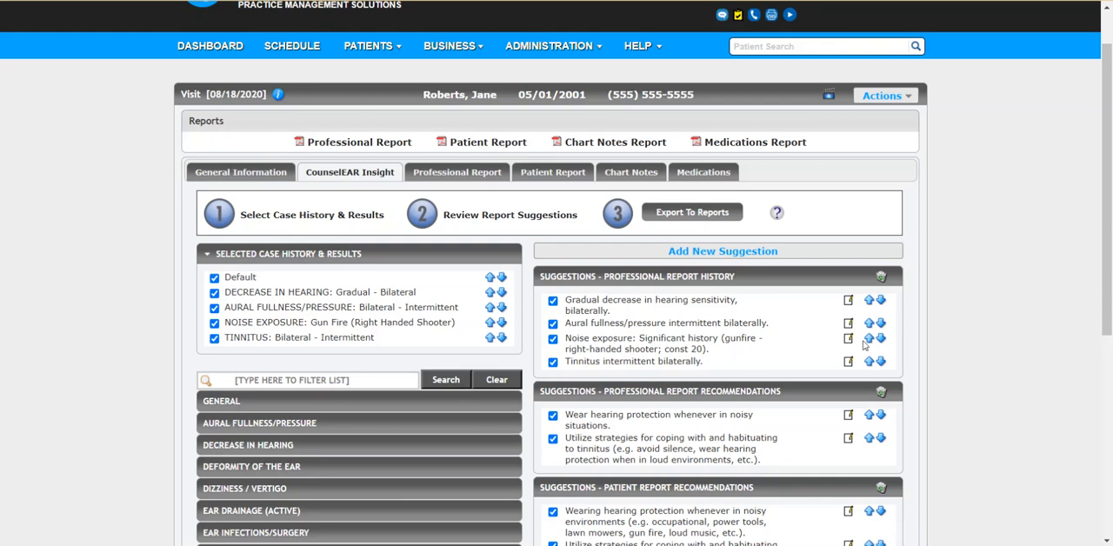
Step: Export the report suggestions to the reports and review the exported history text in the professional report
left_click(683, 220)
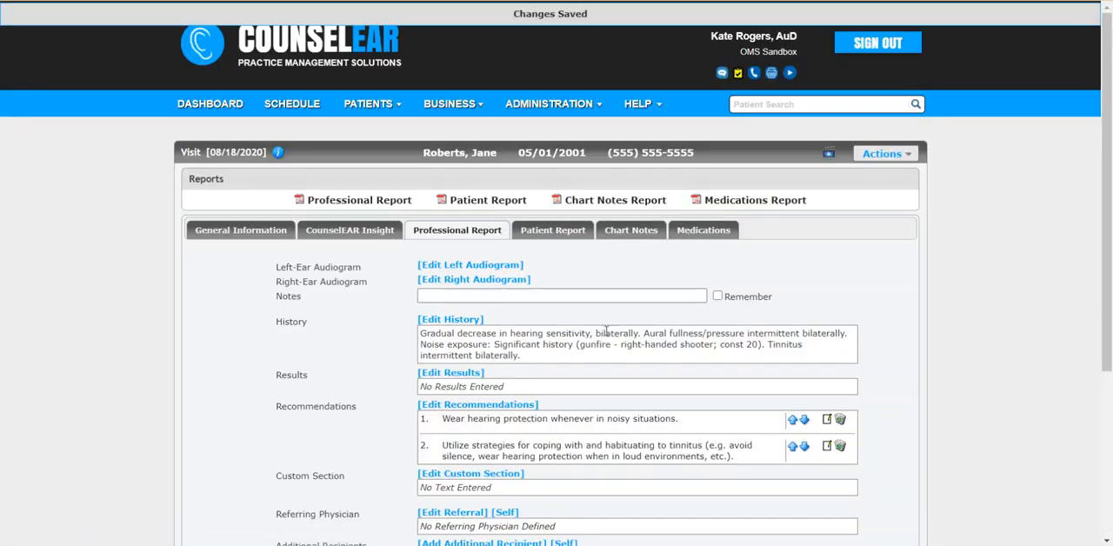
left_click_drag(546, 357, 420, 335)
left_click(402, 334)
left_click_drag(720, 345, 759, 344)
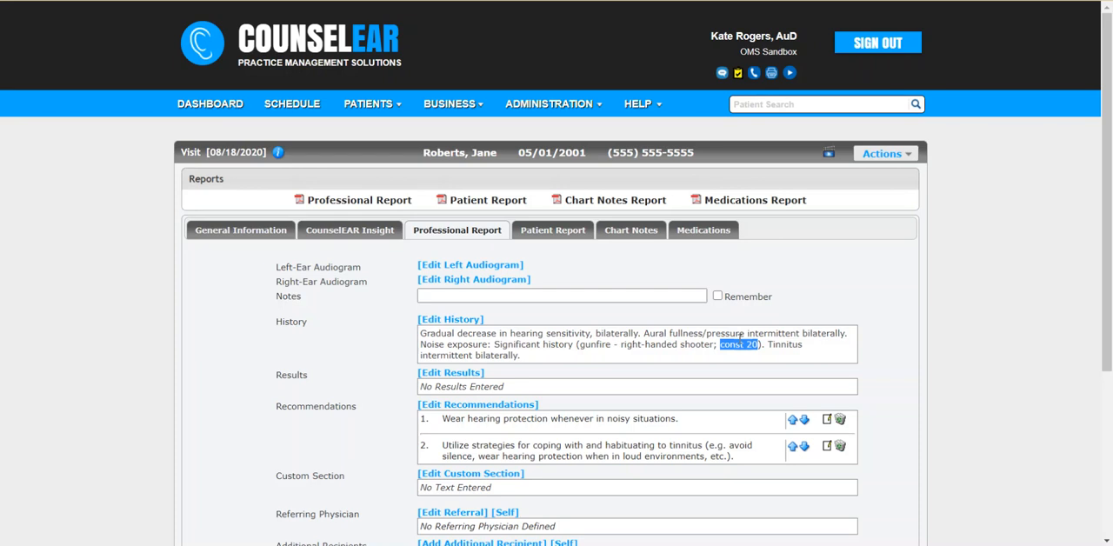
left_click(863, 345)
left_click(910, 158)
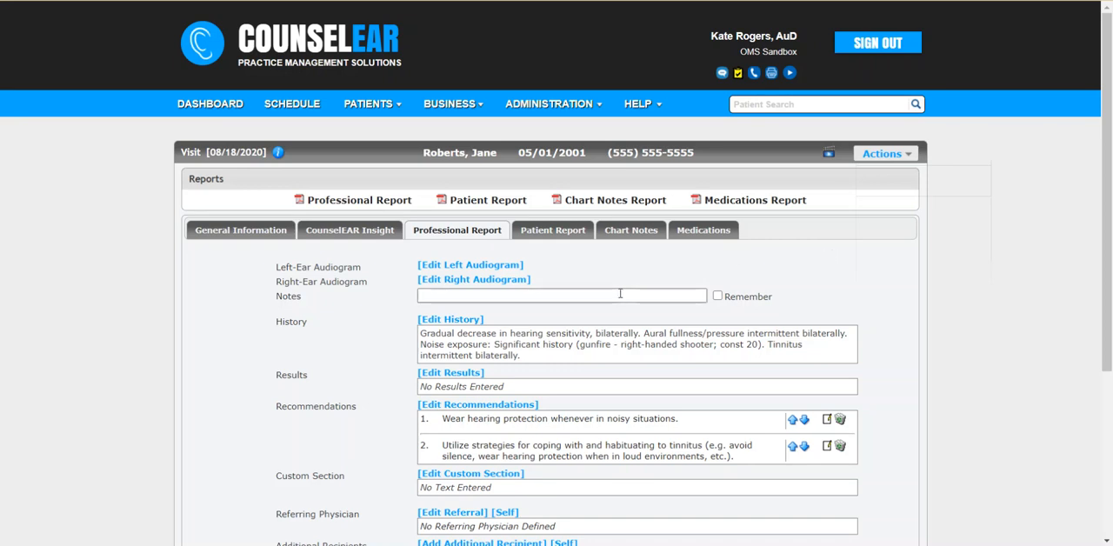
Step: Plot unmasked right-ear air conduction thresholds of 10, 20, 35, 45, 50 and 55 dB at 250, 500, 1000, 2000, 4000 and 8000 Hz
left_click(527, 279)
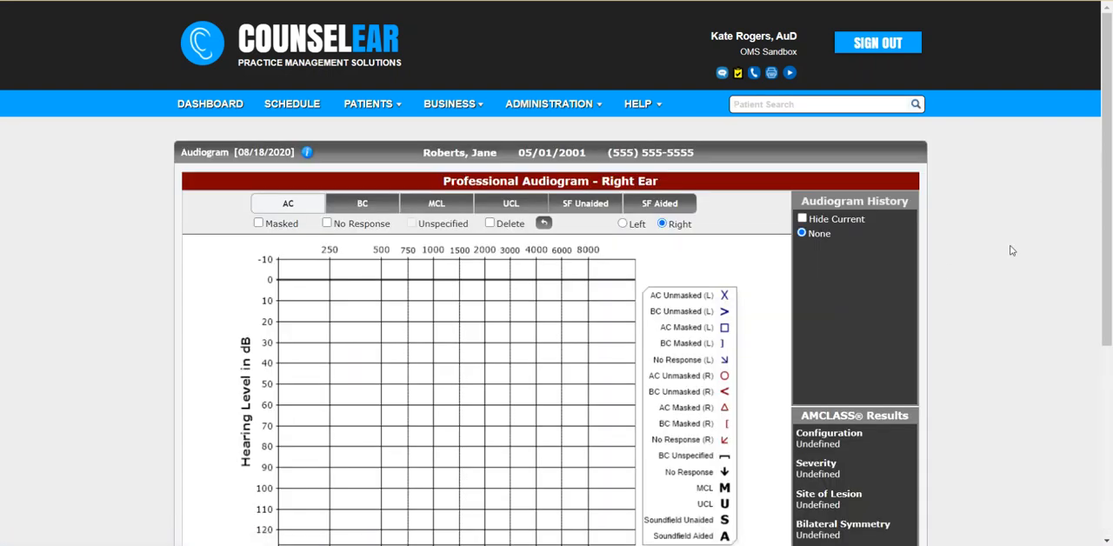
scroll(1011, 250, "down", 2)
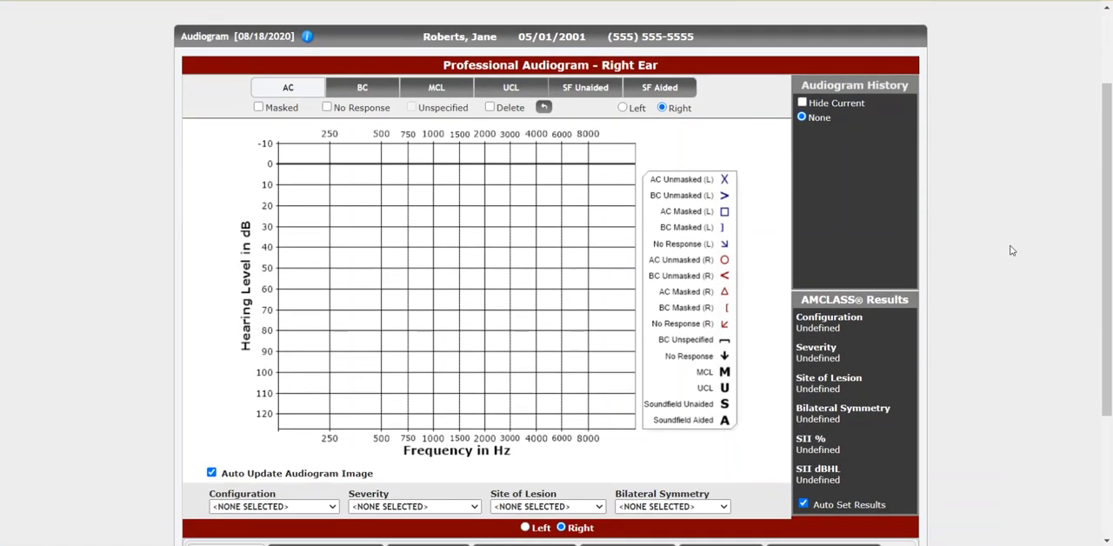
left_click(330, 185)
left_click(386, 210)
left_click(434, 239)
left_click(483, 266)
left_click(532, 277)
left_click(579, 281)
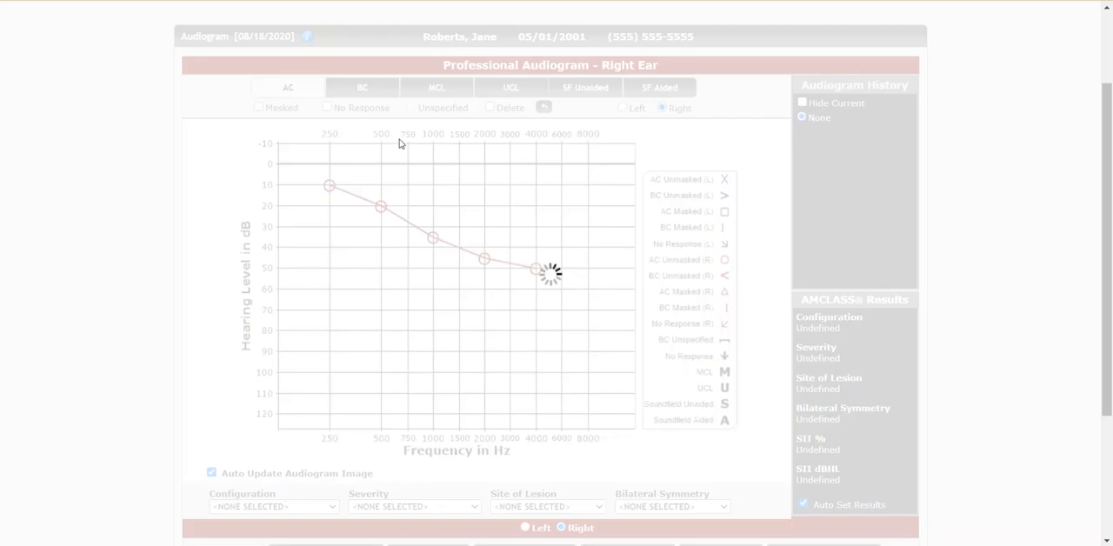
Step: Plot unmasked right-ear bone conduction thresholds of 20, 30, 40 and 50 dB at 500, 1000, 2000 and 4000 Hz
left_click(363, 87)
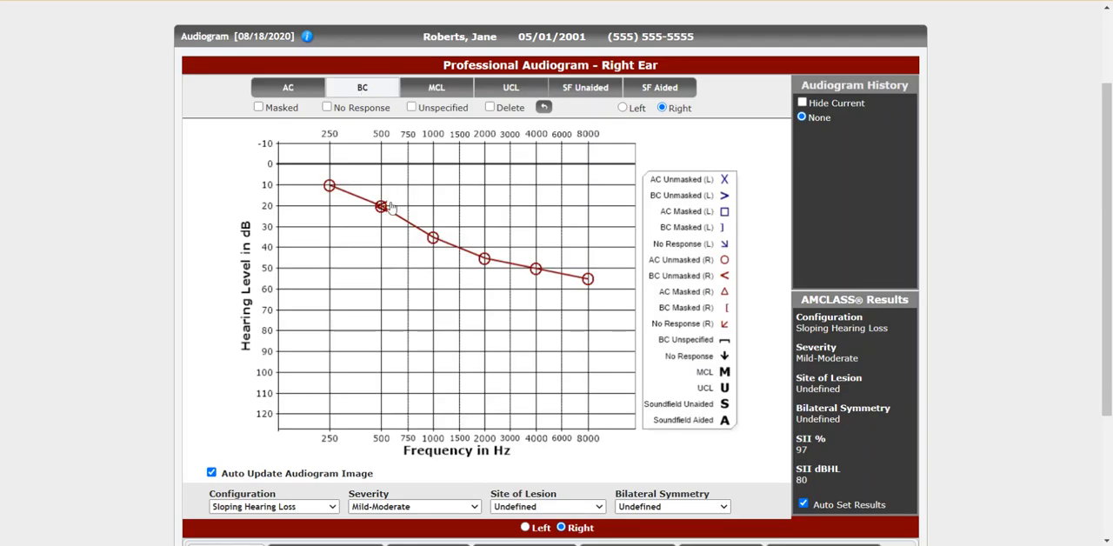
left_click(390, 212)
left_click(410, 226)
left_click(461, 193)
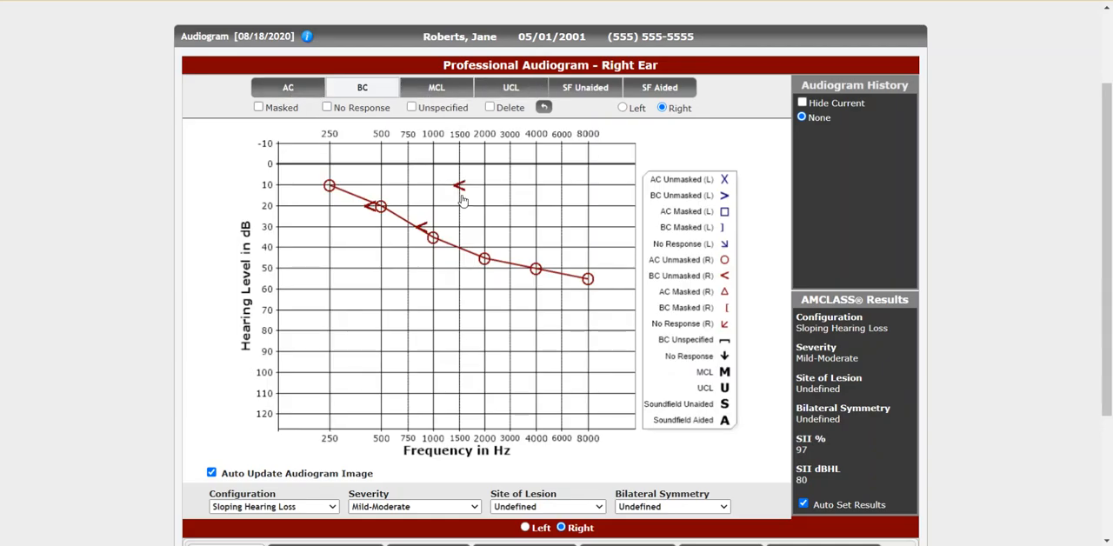
left_click(484, 256)
left_click(541, 275)
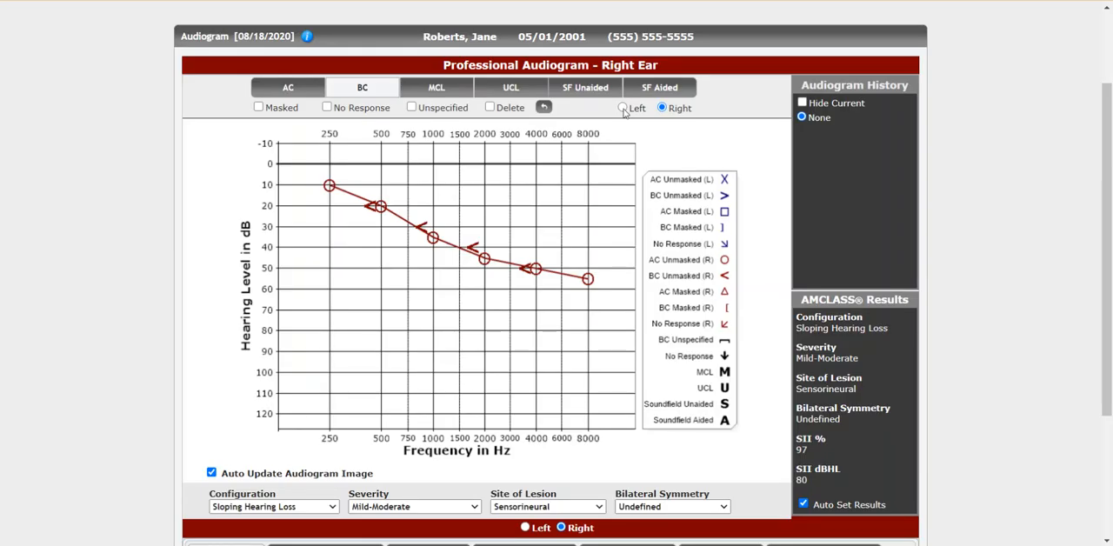
Step: Plot unmasked left-ear air conduction thresholds of 15, 30, 35, 50, 55 and 60 dB at 250, 500, 1000, 2000, 4000 and 8000 Hz
left_click(623, 108)
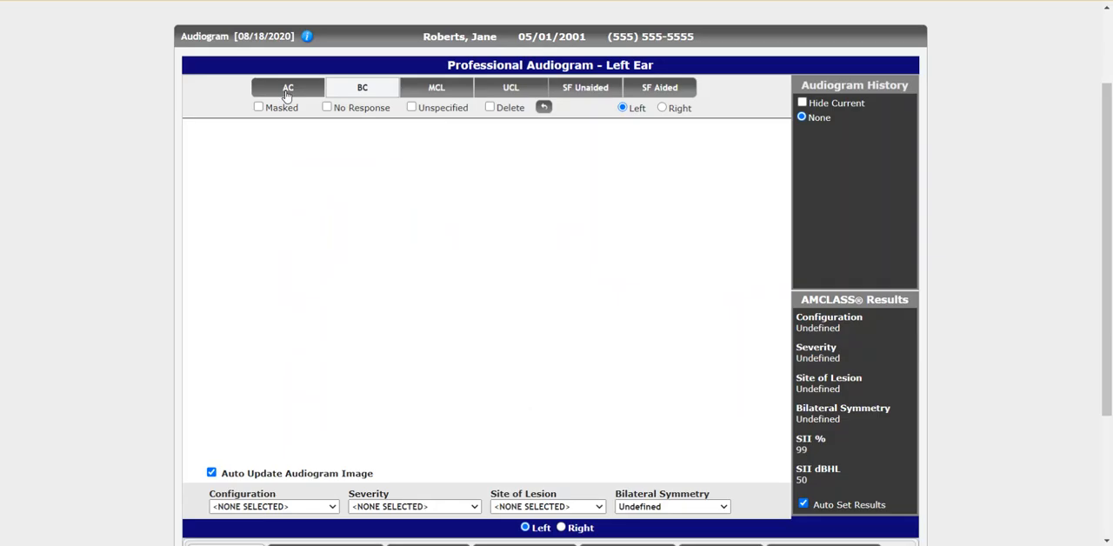
left_click(288, 92)
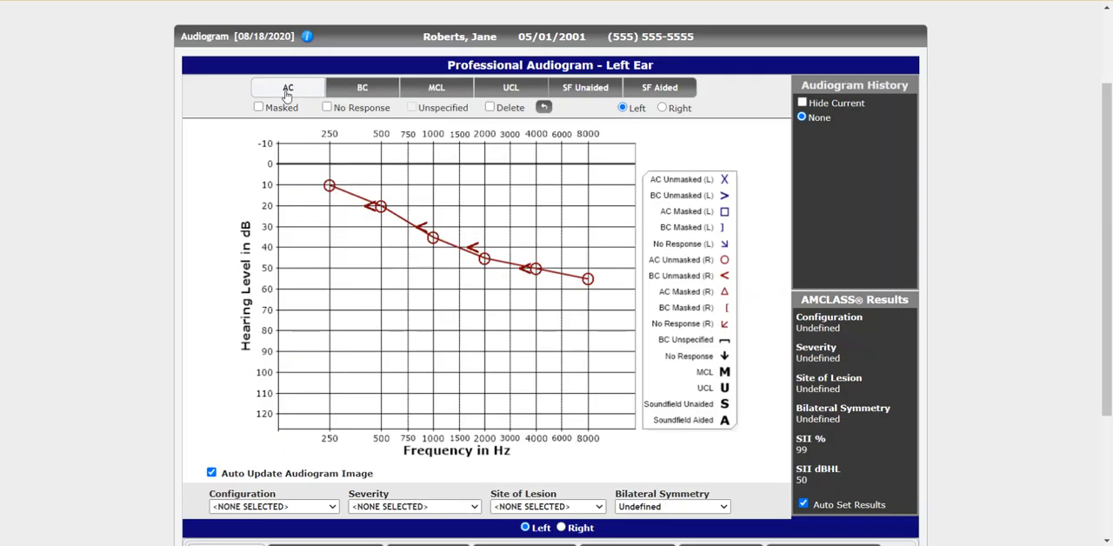
left_click(333, 206)
left_click(388, 291)
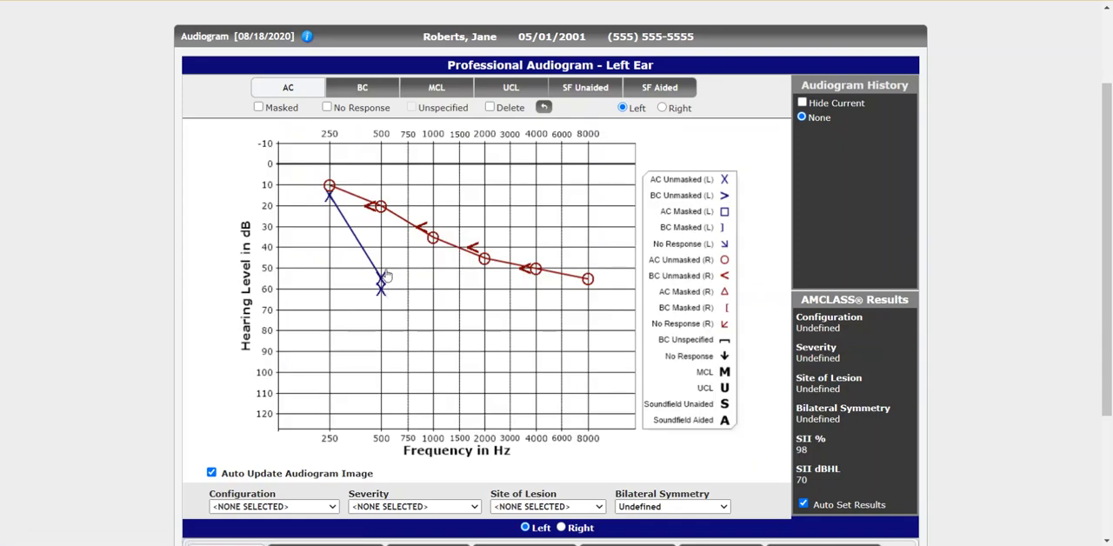
left_click(381, 226)
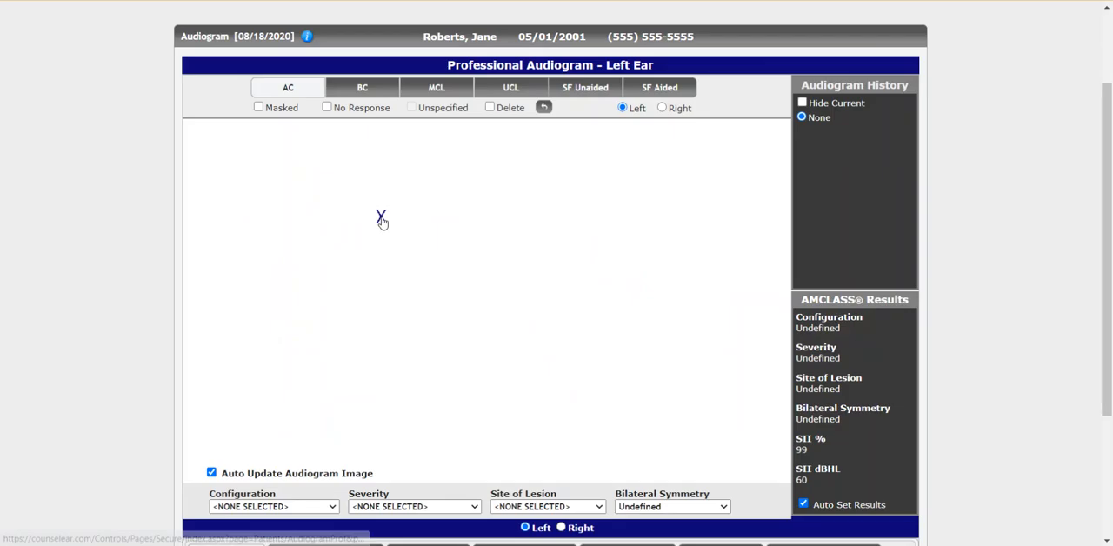
left_click(440, 241)
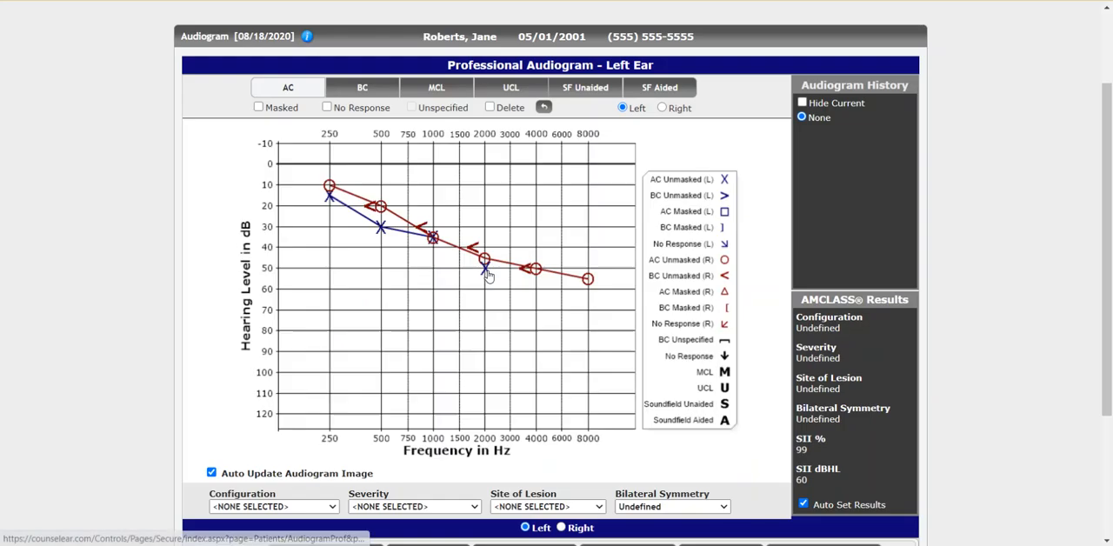
left_click(488, 275)
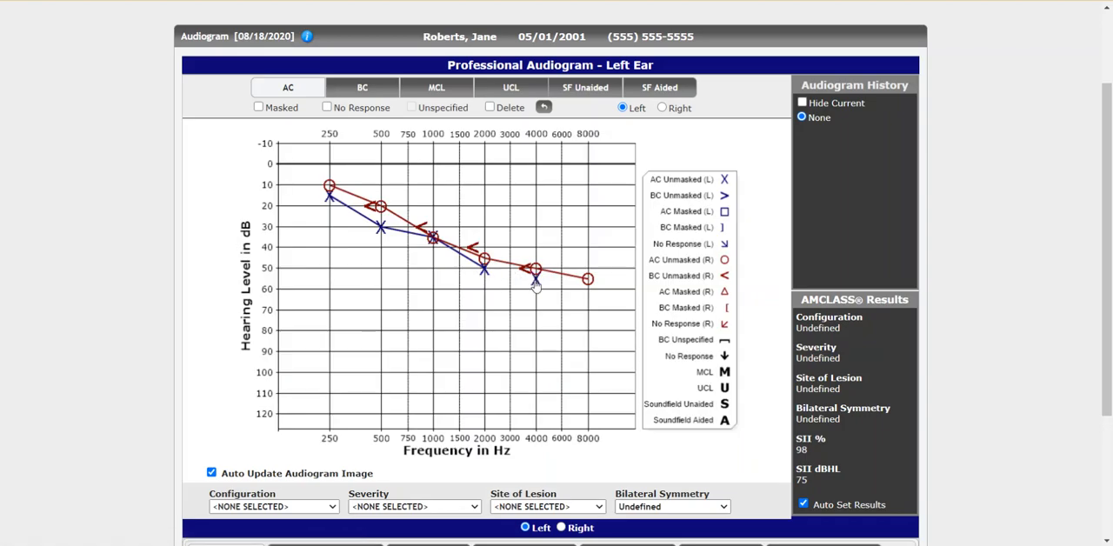
left_click(535, 287)
left_click(582, 294)
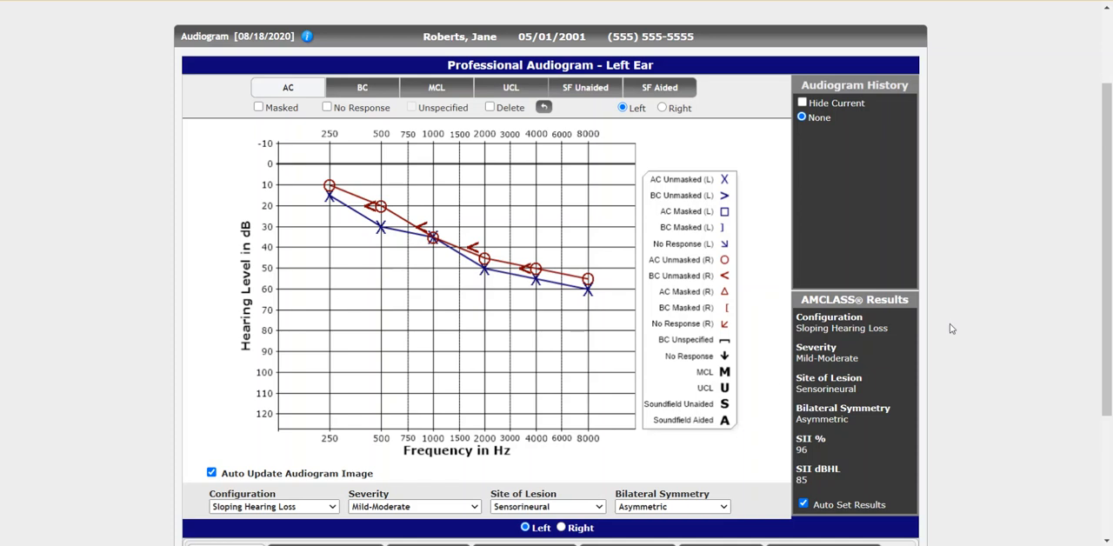
Step: Review the left ear's AMCLASS results and change its 500 Hz air conduction threshold to 25 dB
scroll(951, 329, "down", 1)
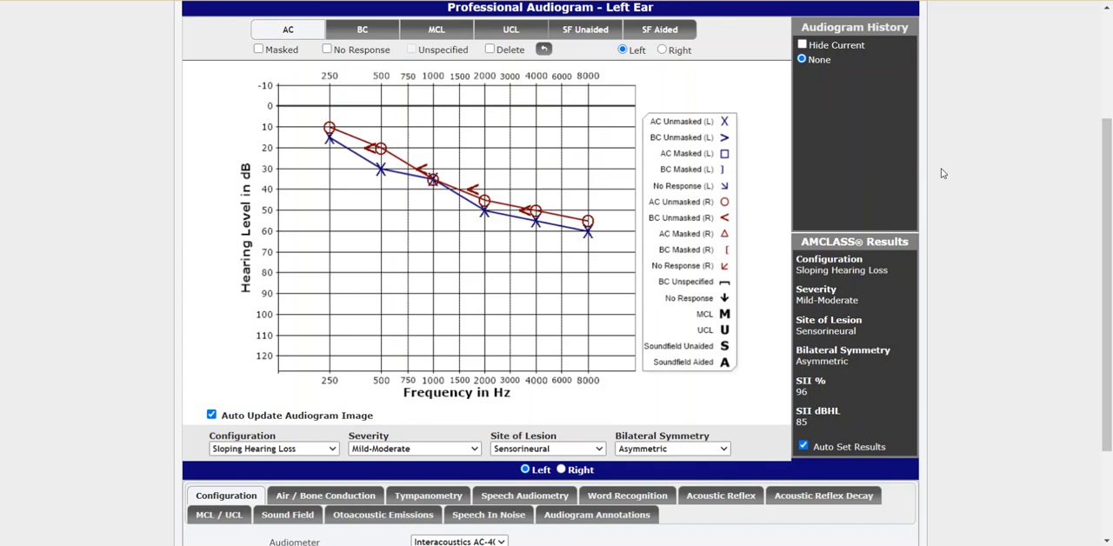
scroll(942, 173, "down", 1)
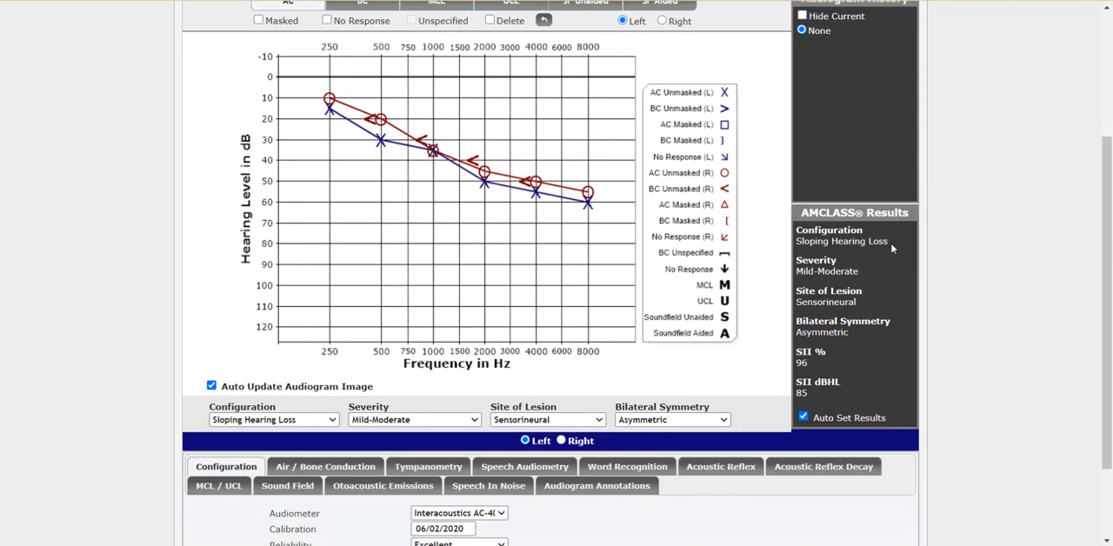
left_click_drag(890, 243, 862, 272)
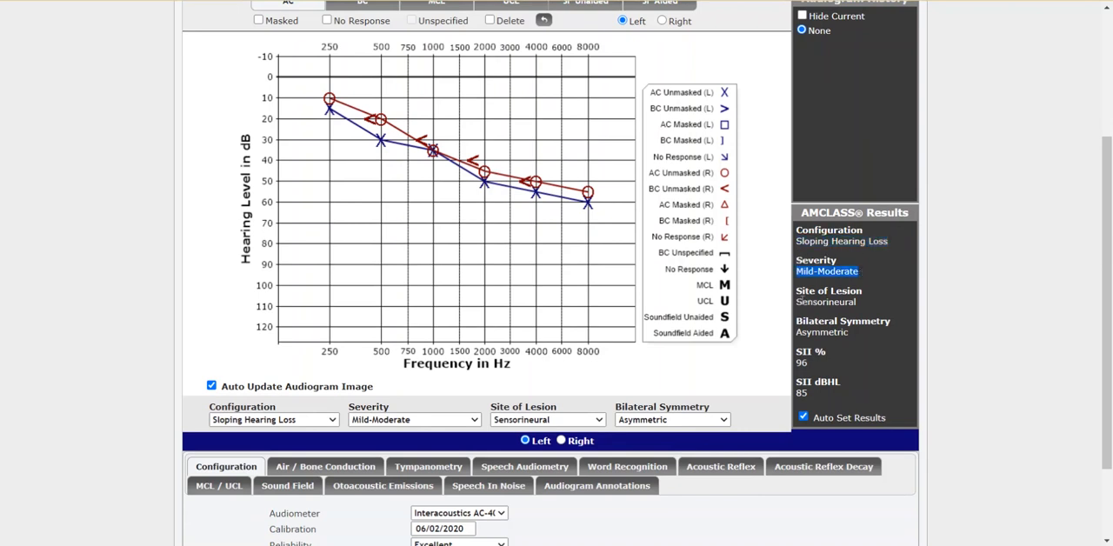
left_click_drag(796, 302, 879, 308)
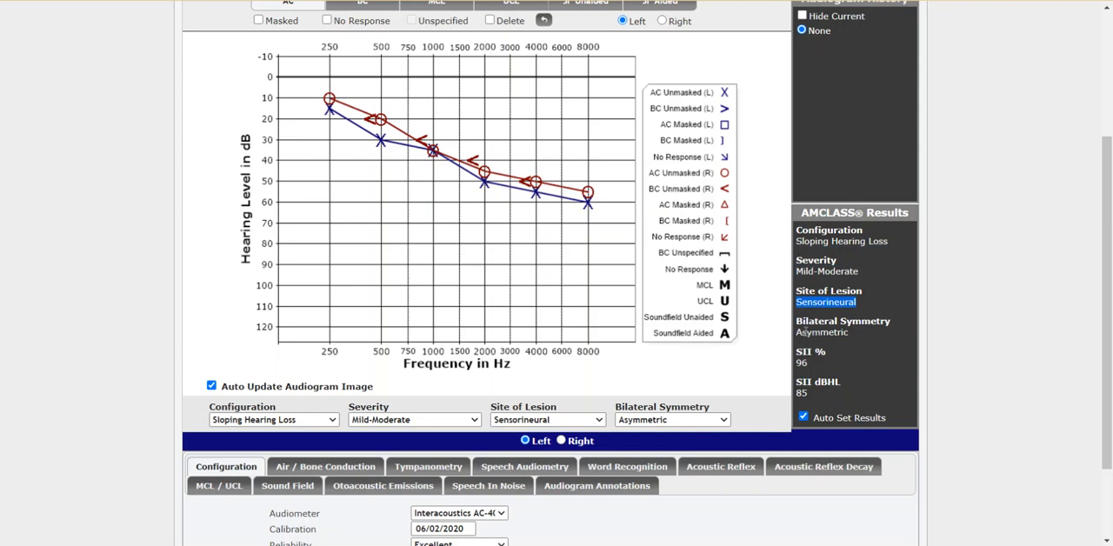
left_click(387, 132)
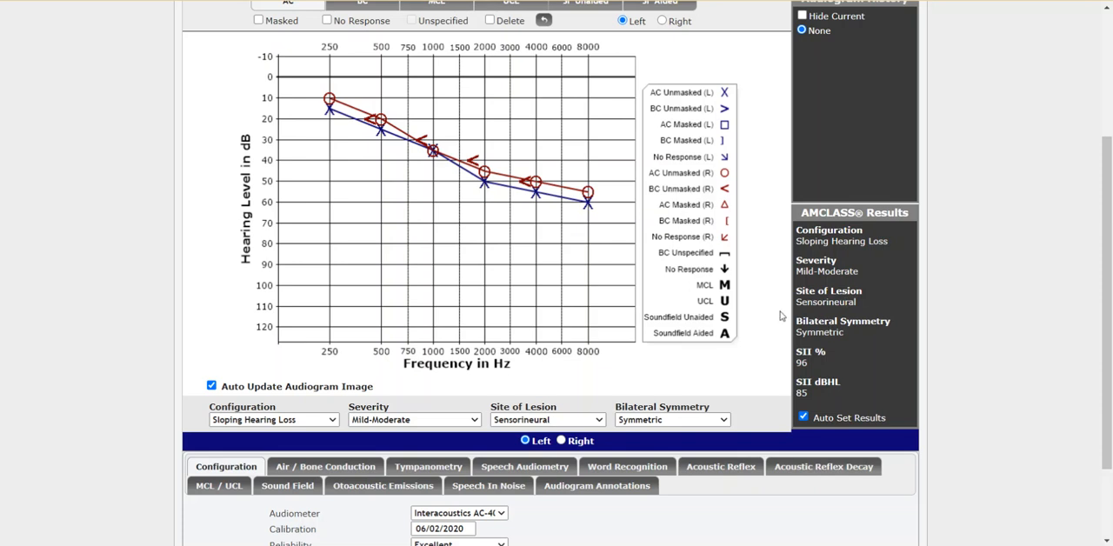
Step: Examine the choices available for the left ear's configuration, severity, site of lesion and bilateral symmetry
left_click(333, 421)
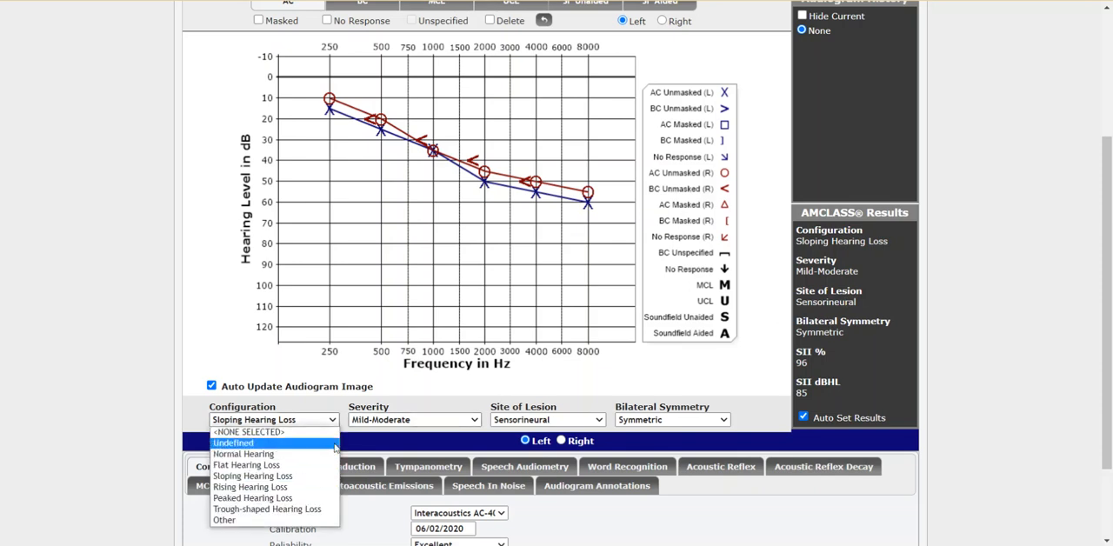
left_click(392, 424)
scroll(418, 408, "down", 1)
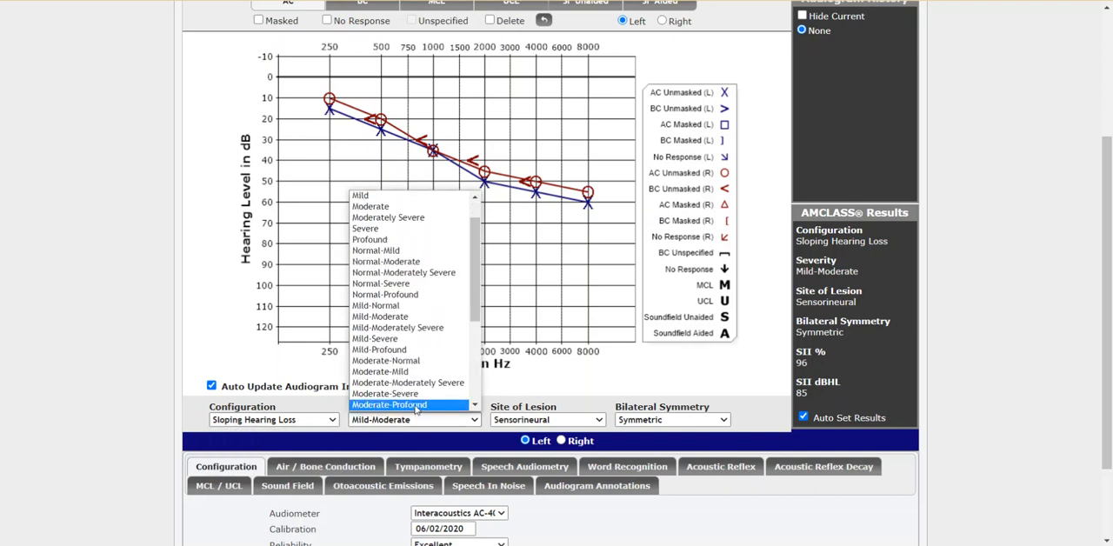
left_click(560, 420)
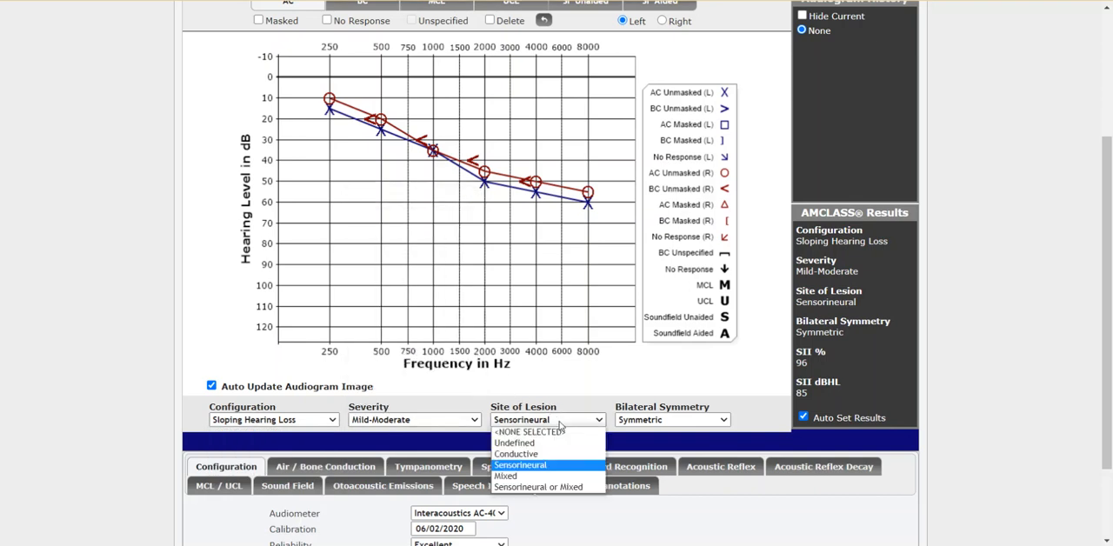
left_click(639, 424)
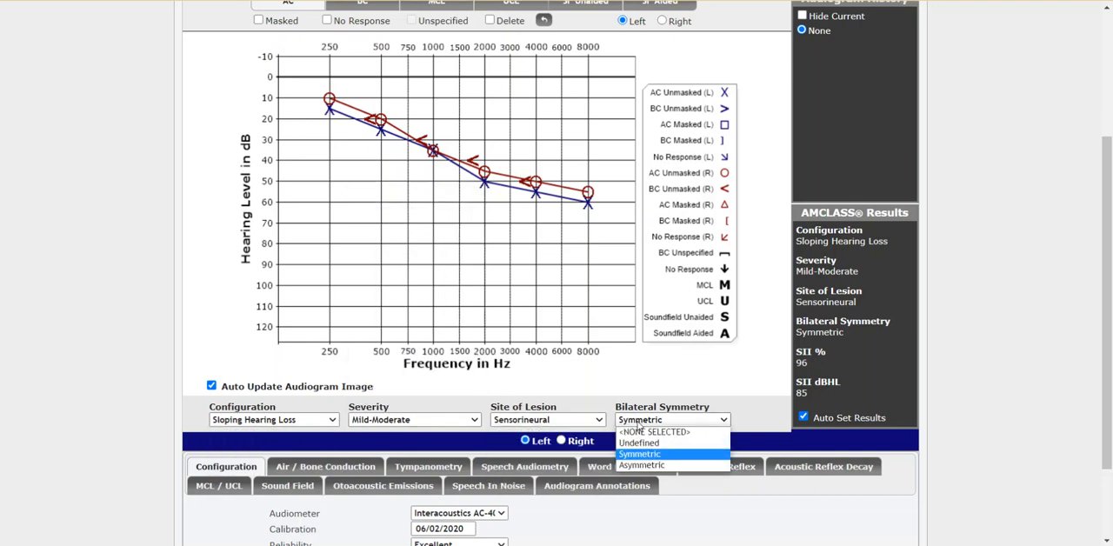
left_click(630, 392)
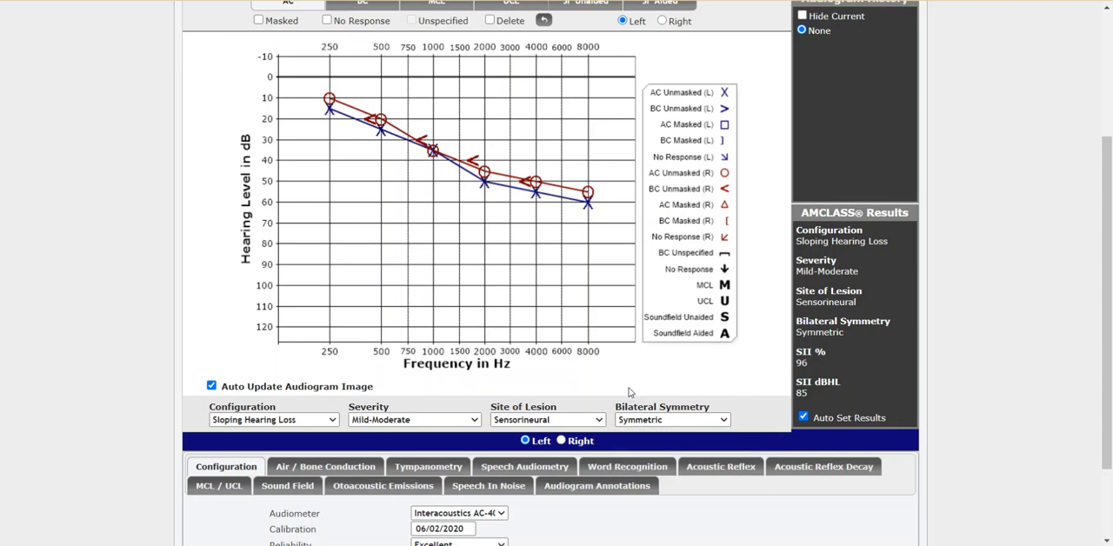
Step: Set the right ear's tympanometry type to A and its pressure to -55 daPa
left_click(562, 441)
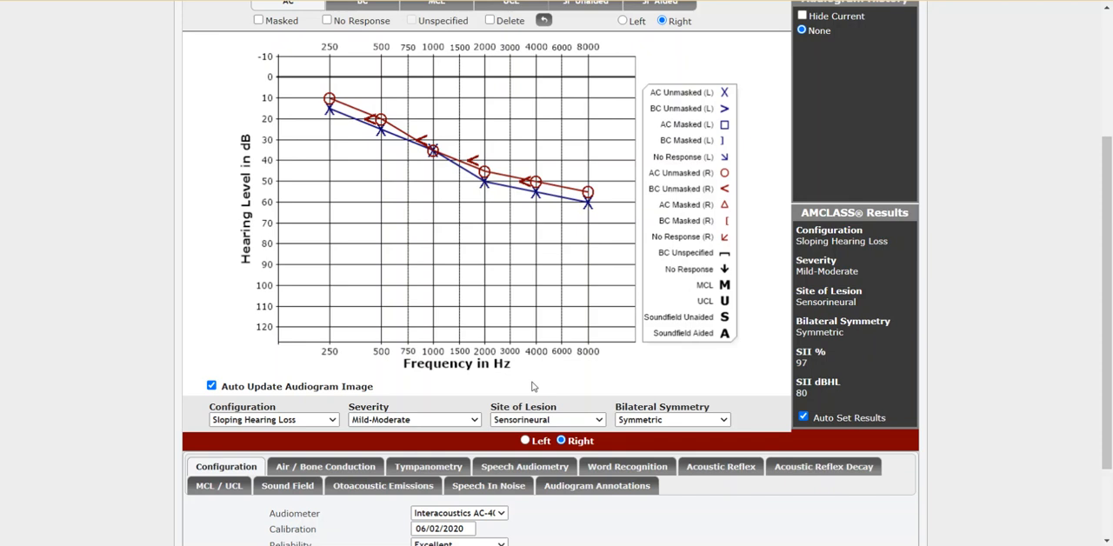
scroll(533, 386, "down", 3)
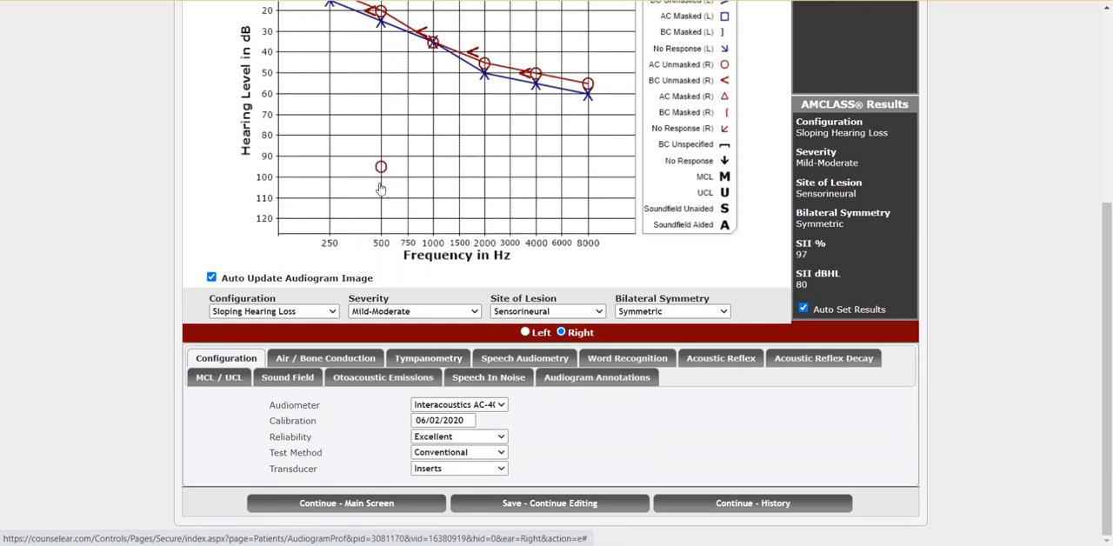
left_click(425, 362)
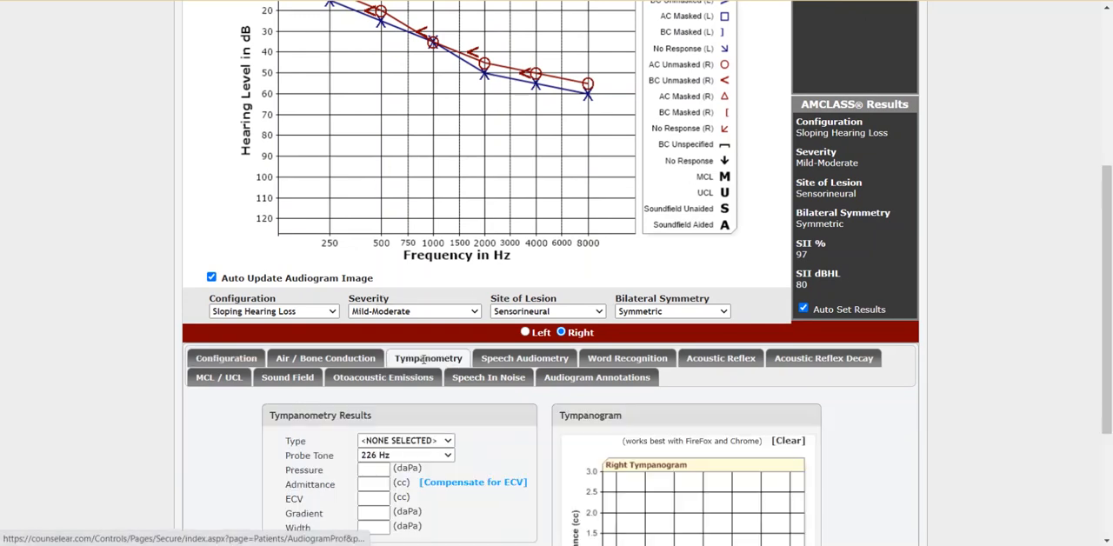
left_click(438, 442)
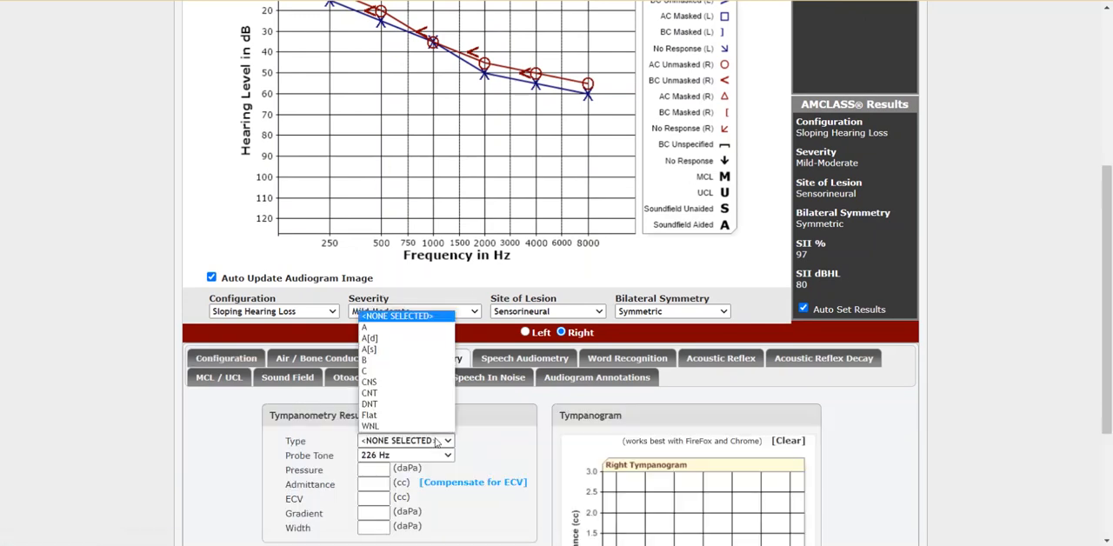
left_click(398, 321)
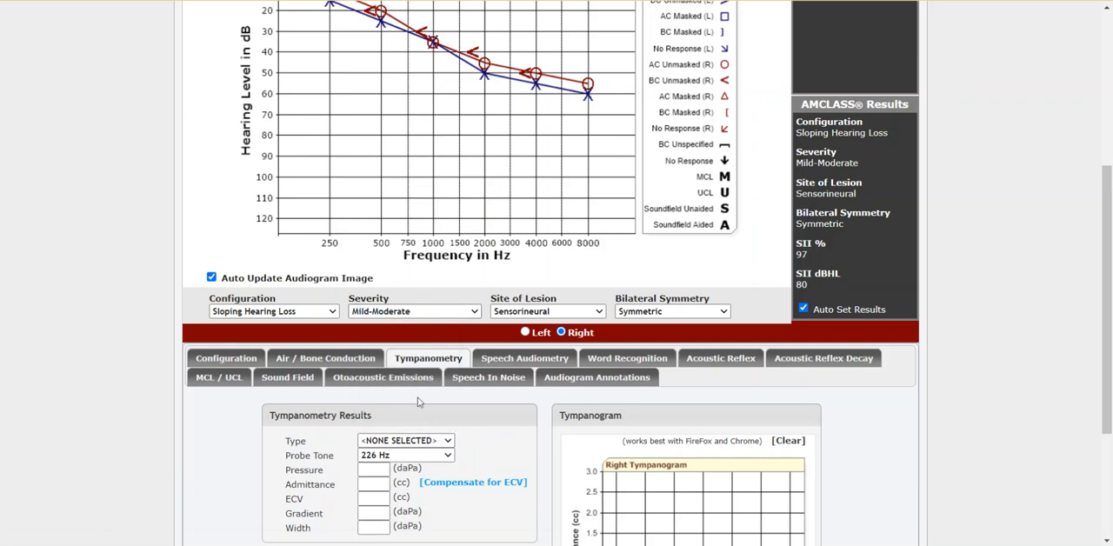
left_click(440, 441)
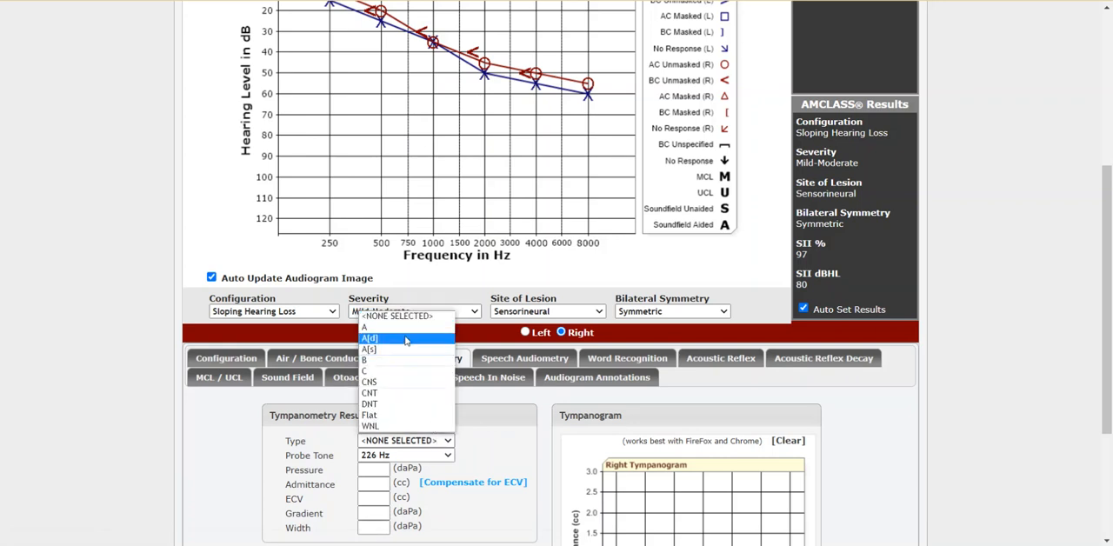
left_click(405, 327)
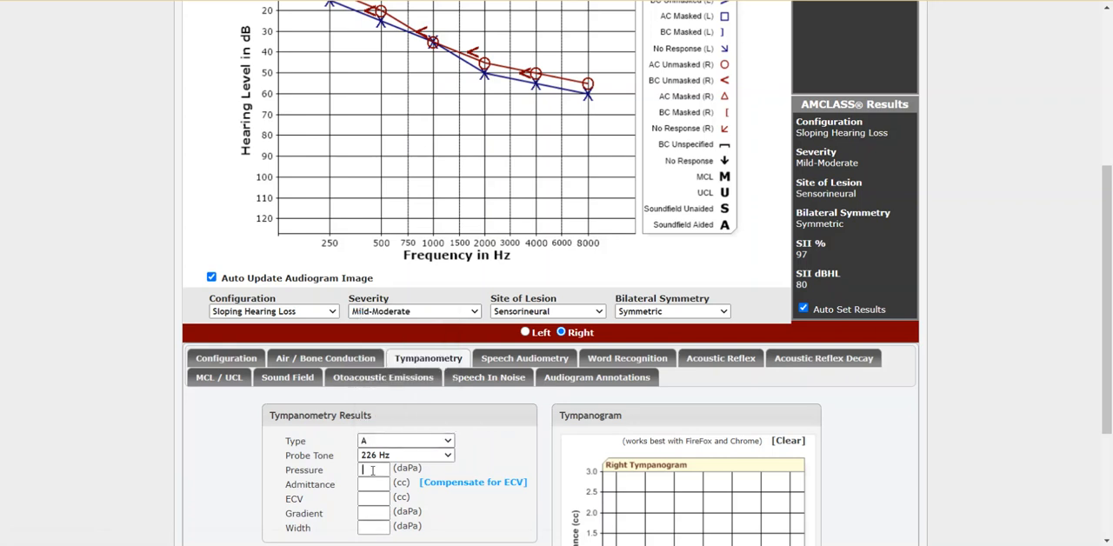
left_click(372, 471)
type("-55")
scroll(487, 468, "down", 2)
scroll(487, 468, "down", 3)
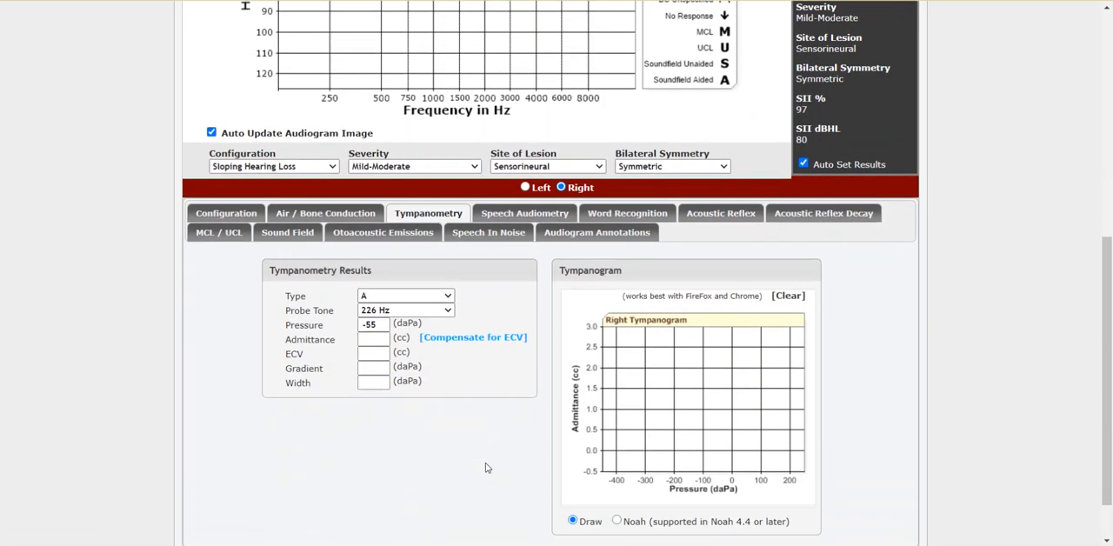
Step: Draw the right tympanogram with a peak of about 0.75 cc near -50 daPa and set the right ear's SRT to 25
mouse_move(639, 419)
left_mouse_down()
mouse_move(719, 394)
mouse_move(824, 429)
left_mouse_up()
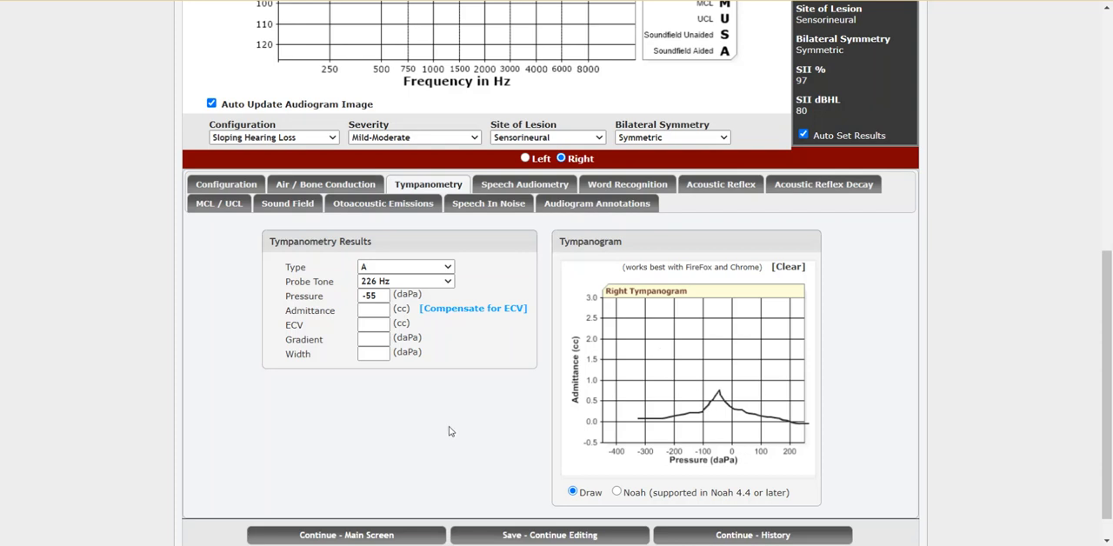
left_click(518, 185)
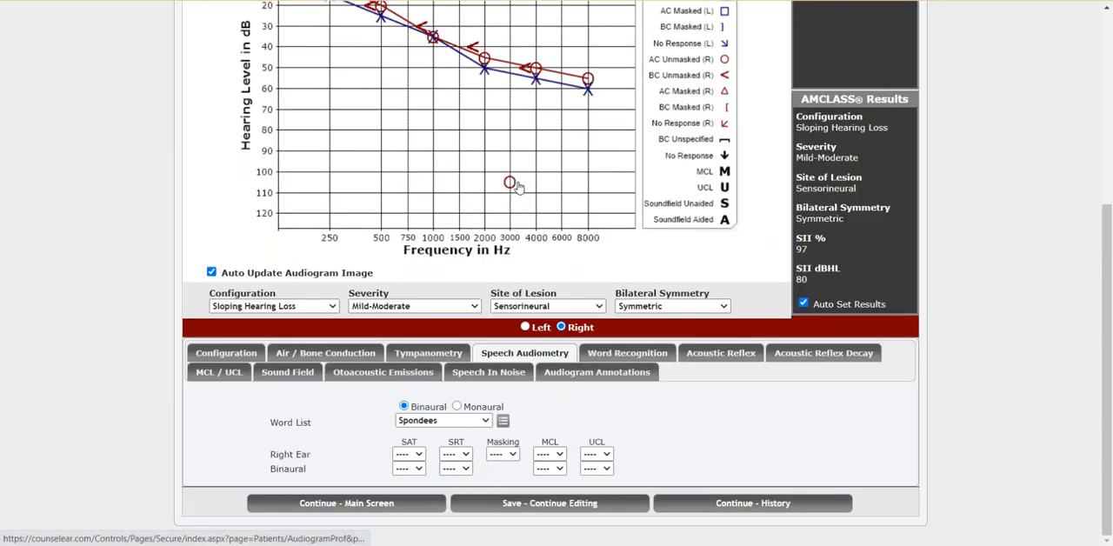
left_click(465, 454)
left_click(455, 352)
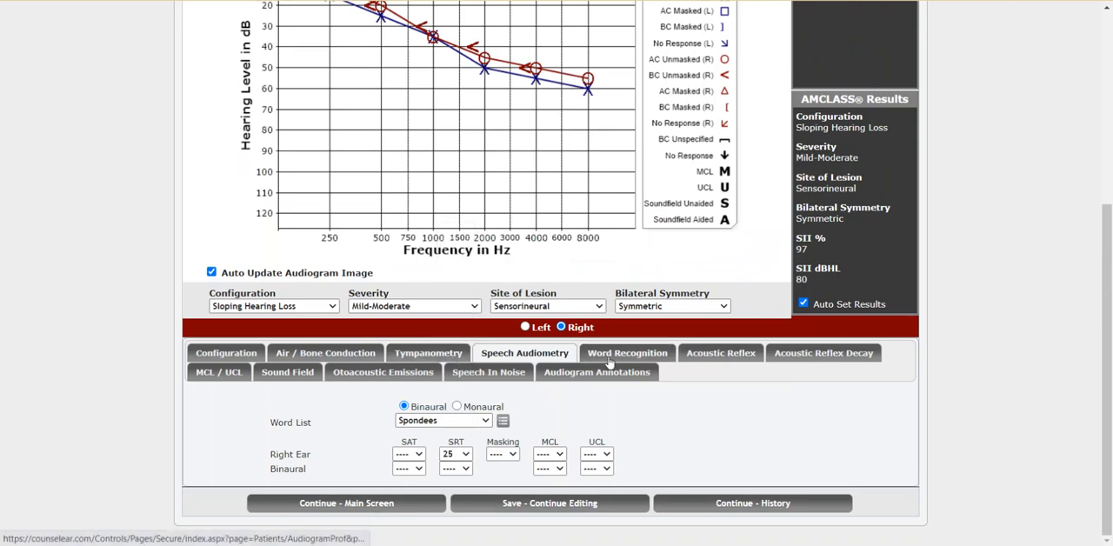
Step: Review the Spondees word list for speech audiometry, including its random subset
left_click(503, 421)
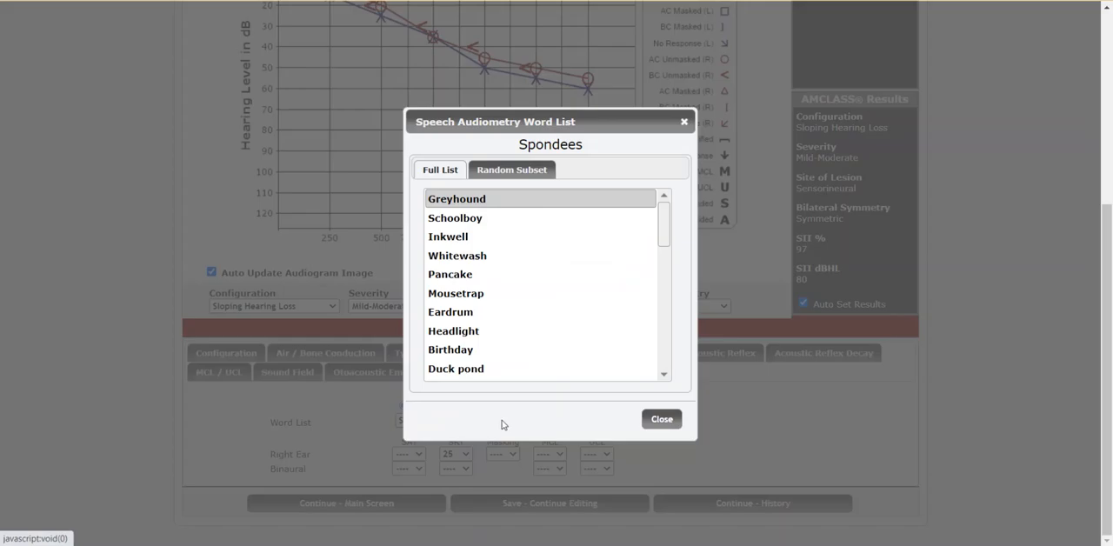
left_click(504, 171)
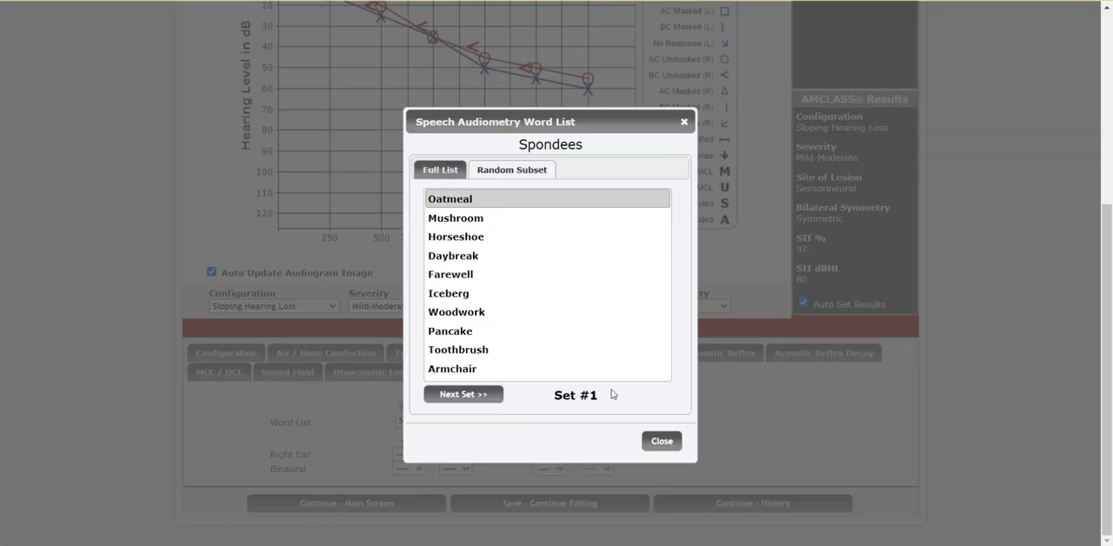
left_click(652, 443)
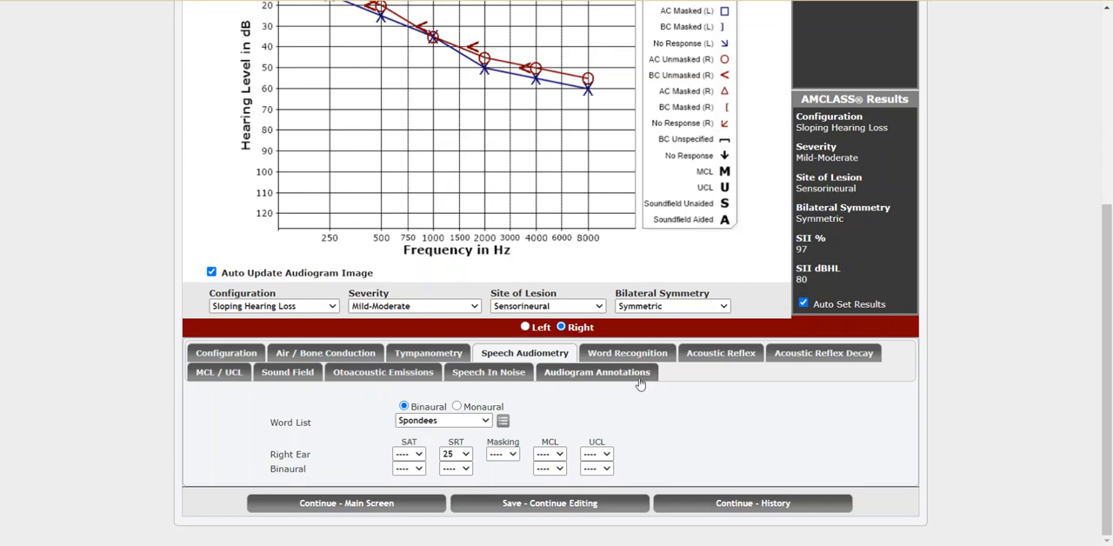
Step: Set the right ear's first word recognition presentation level to 60 dBHL
left_click(626, 355)
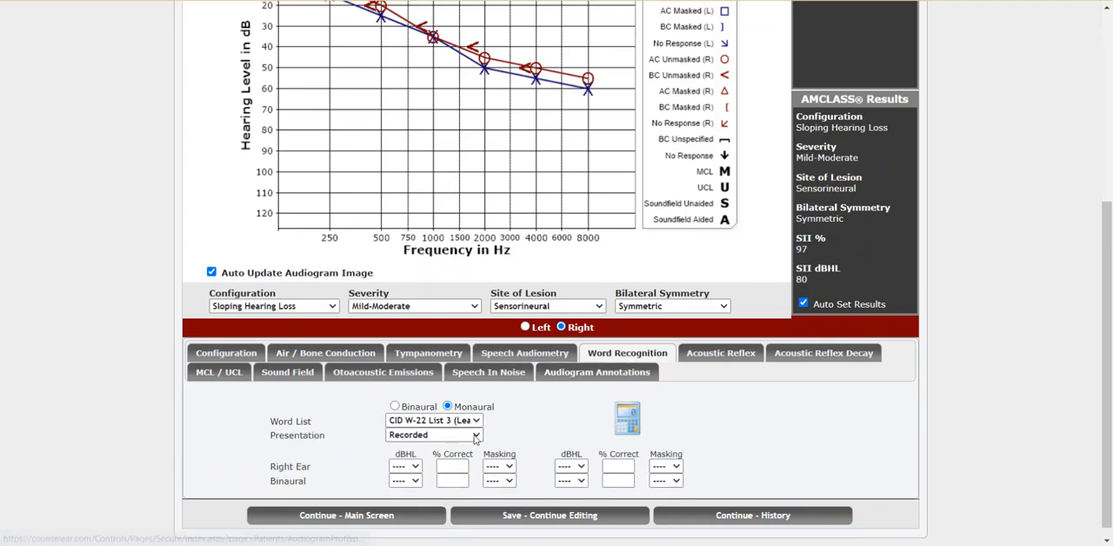
left_click(417, 467)
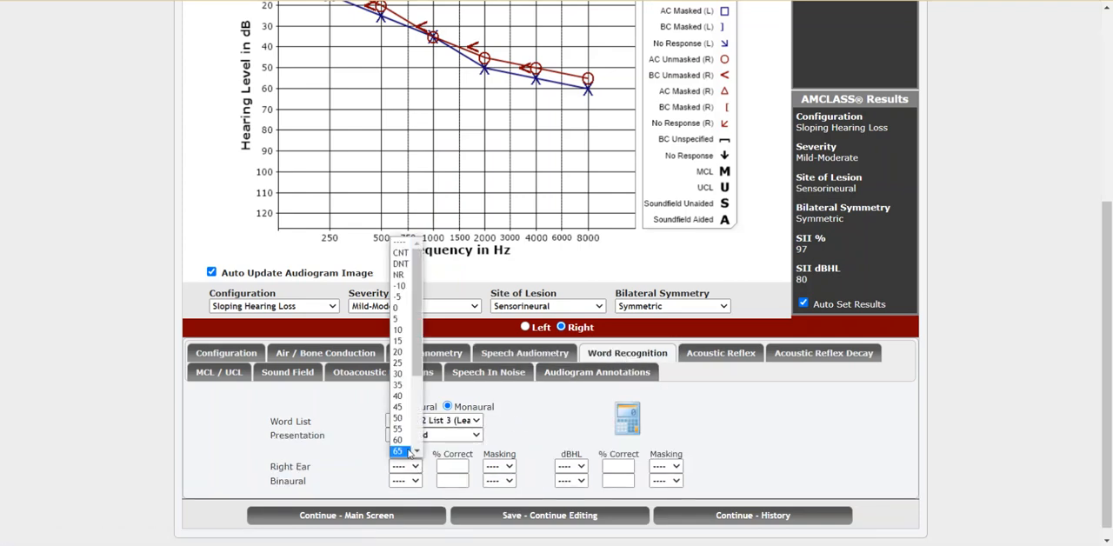
left_click(398, 440)
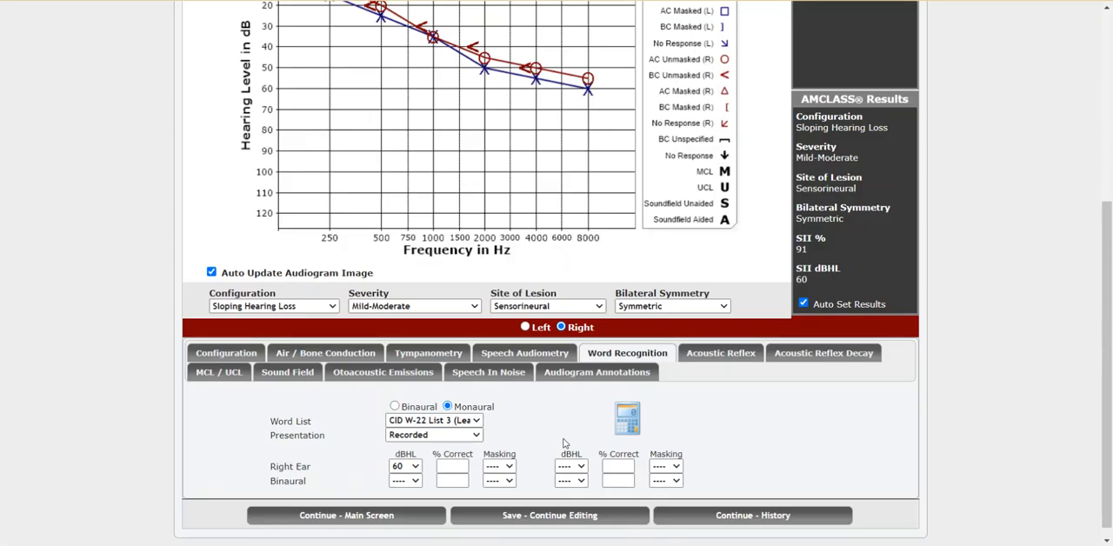
Step: Score CID W-22 List 3 without notes for incorrect answers, marking End through Shove correct, Raw incorrect and If correct
left_click(626, 430)
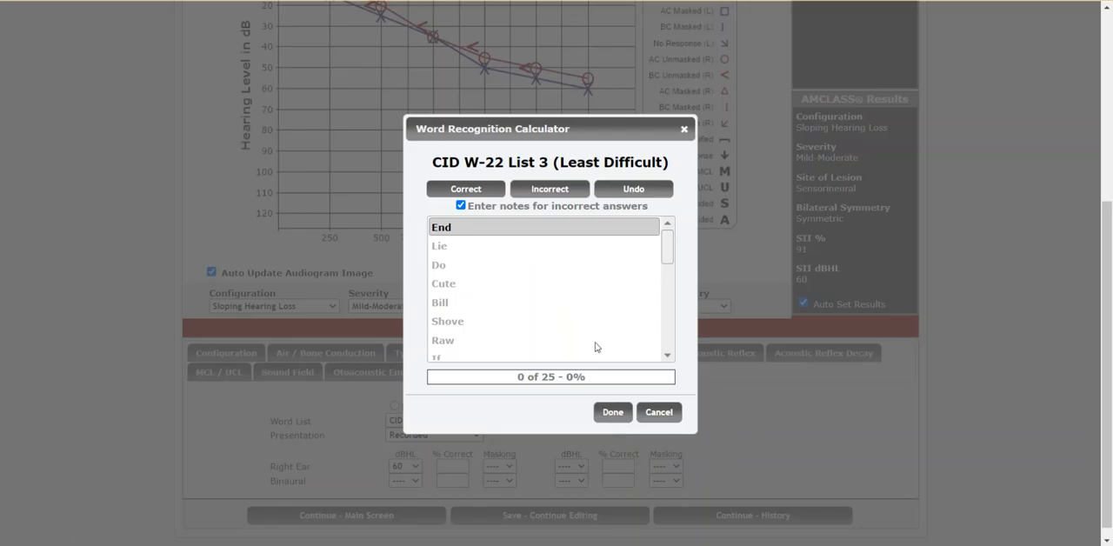
left_click(460, 205)
left_click(468, 195)
left_click(469, 196)
left_click(468, 195)
left_click(468, 196)
left_click(469, 195)
left_click(469, 196)
left_click(527, 195)
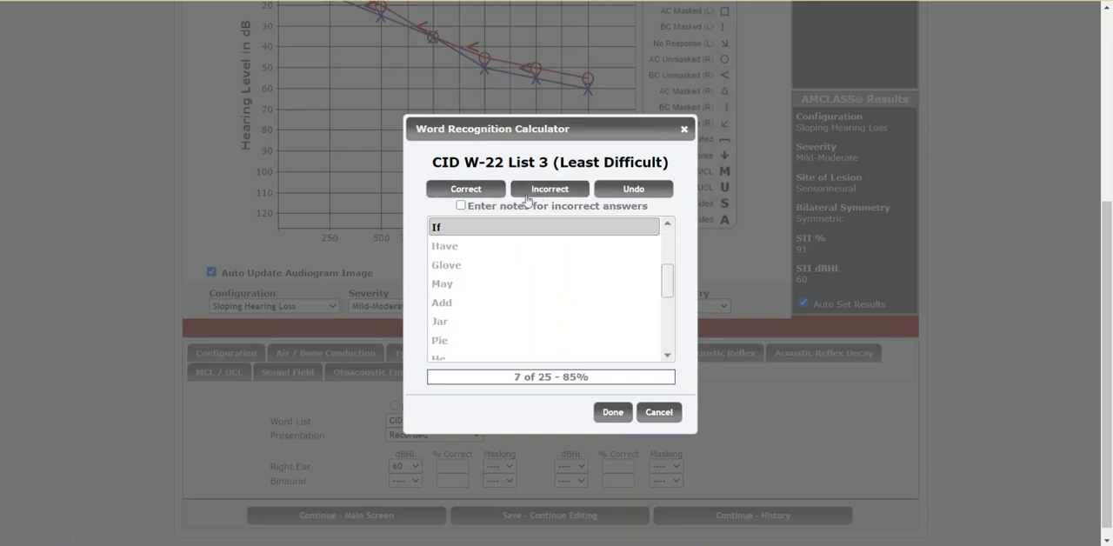
left_click(473, 196)
Step: Enable notes for incorrect answers, score Have and Glove correct and May incorrect with the note "Day", and finish the word recognition calculation
left_click(461, 206)
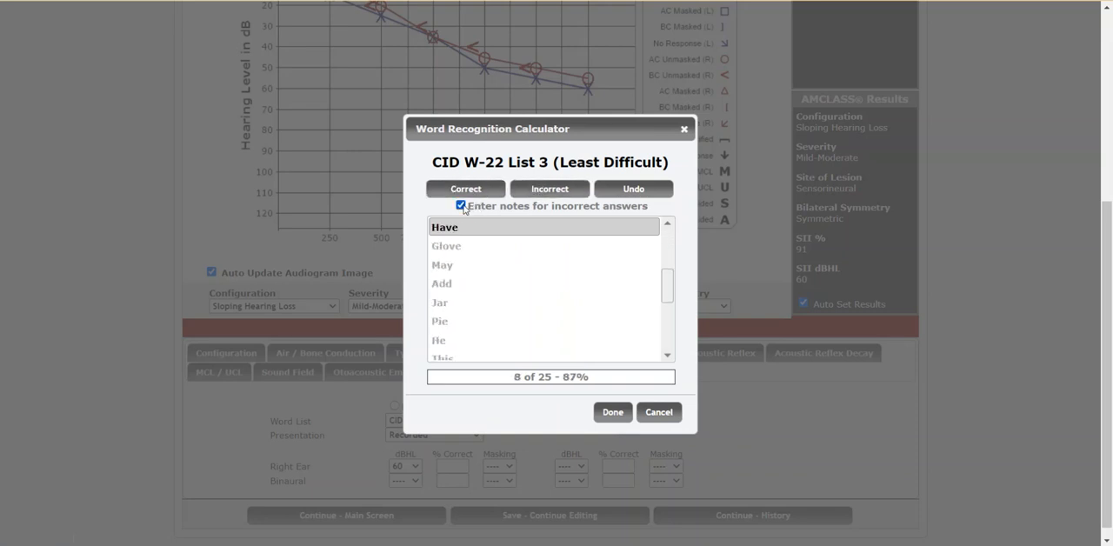
left_click(474, 194)
left_click(475, 195)
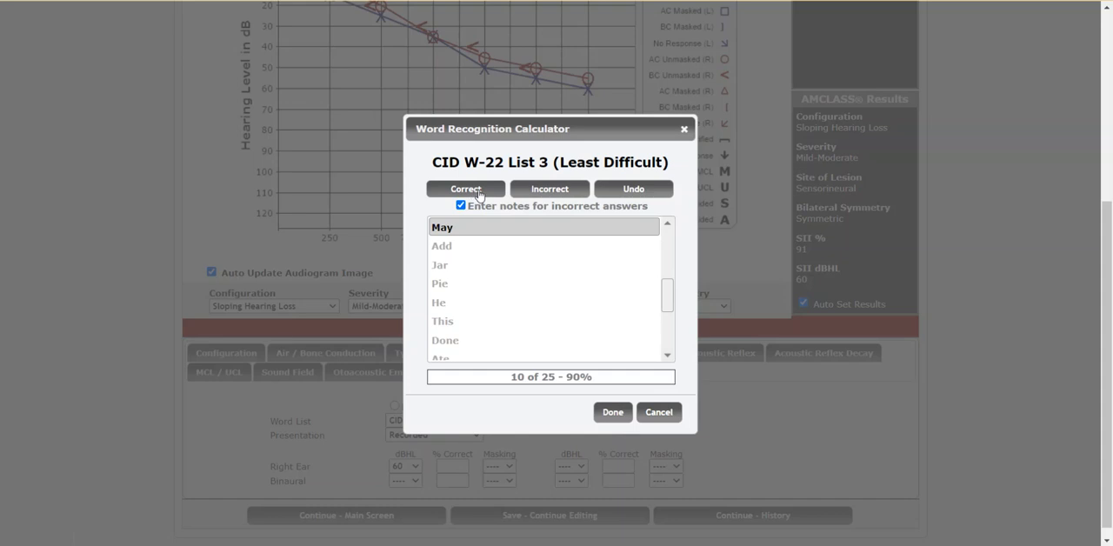
left_click(525, 189)
left_click(542, 274)
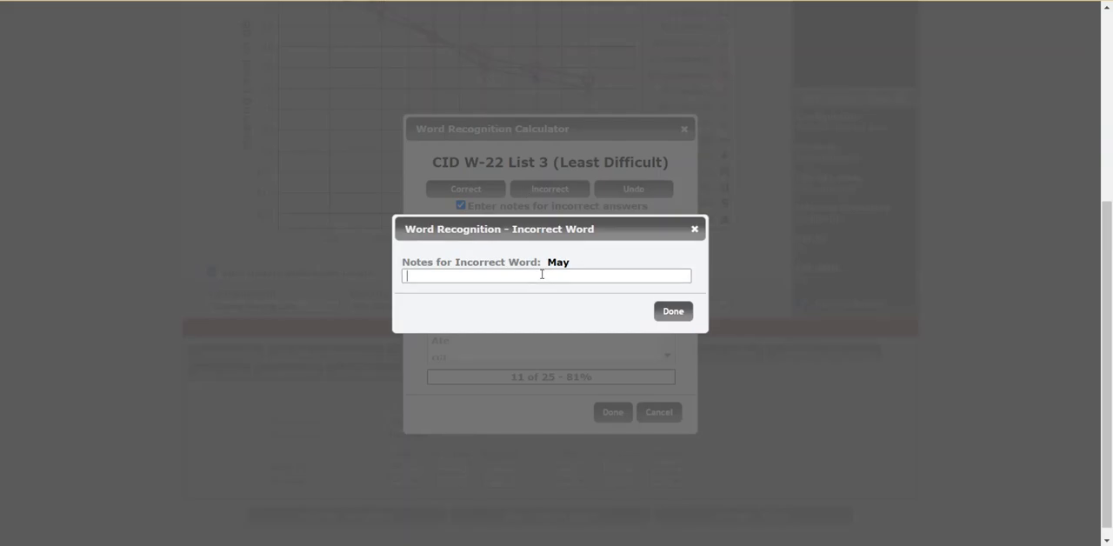
type("Day")
left_click(672, 312)
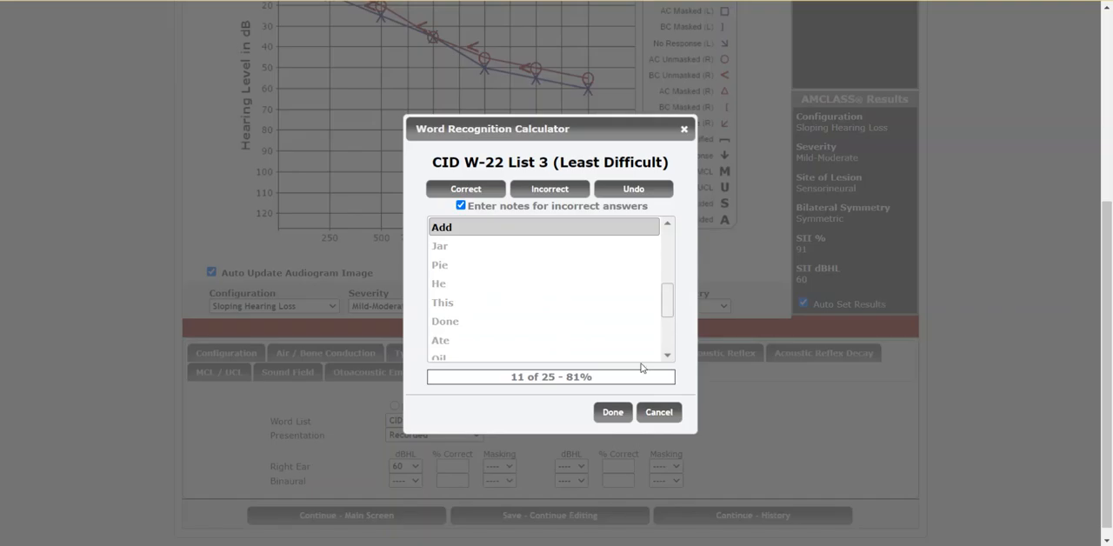
left_click(615, 418)
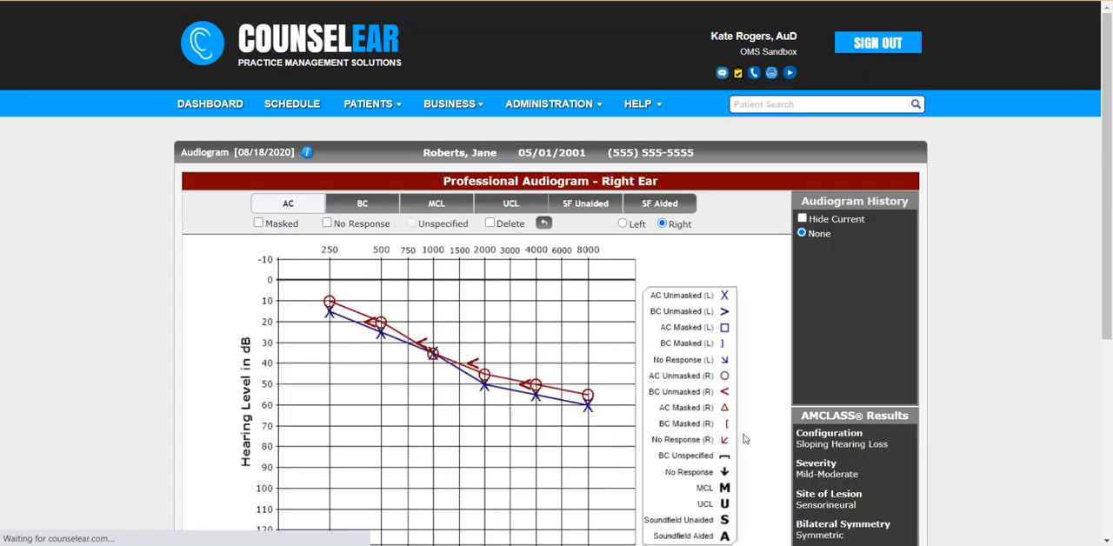
Step: Review the word-by-word results of the right ear's word recognition test
scroll(988, 417, "down", 1)
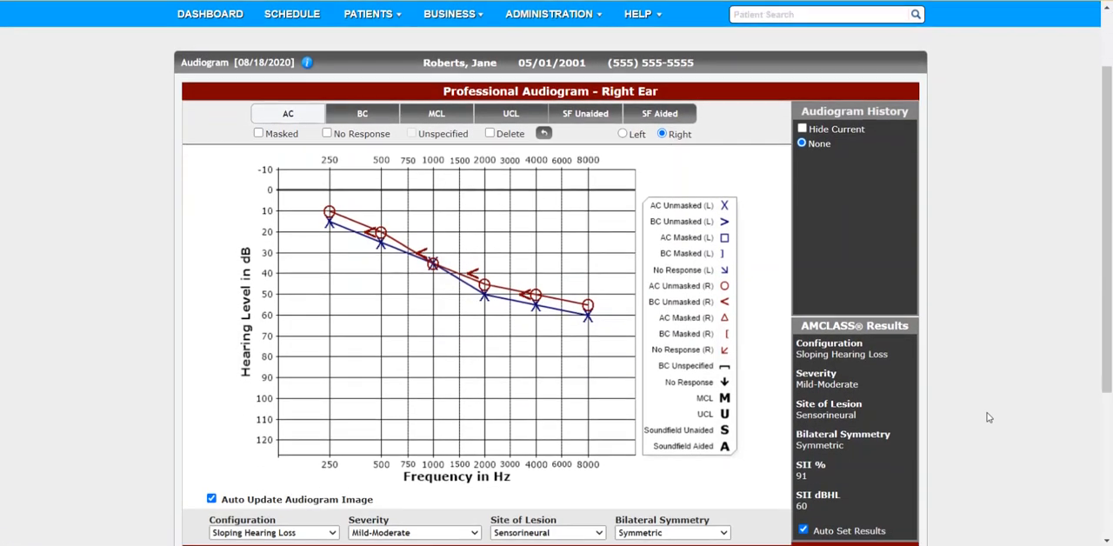
scroll(988, 418, "down", 3)
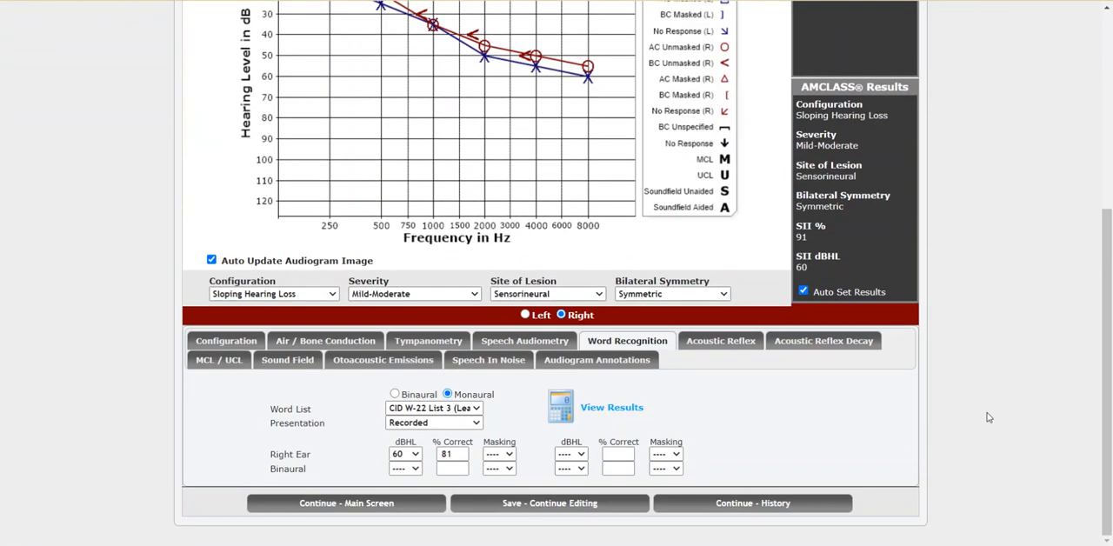
left_click(633, 417)
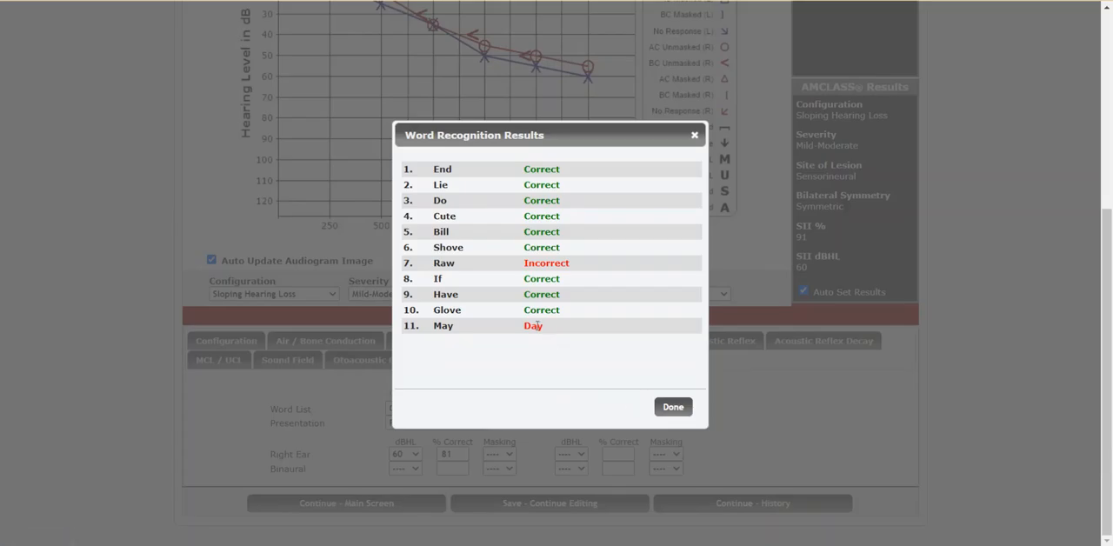
left_click(671, 407)
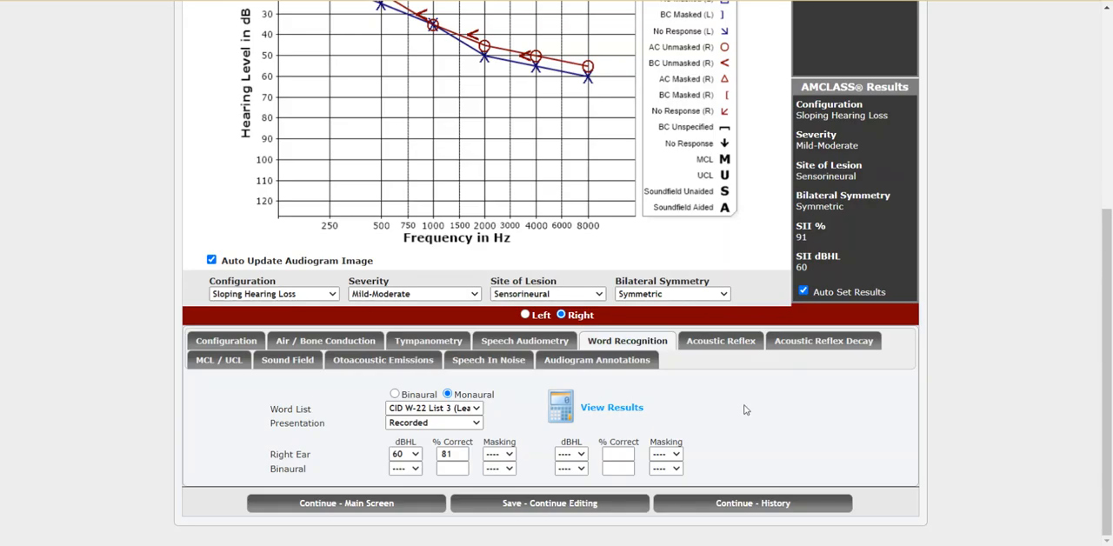
Step: Set the binaural speech-in-noise method to Earphones and the SNR degree to Mild (3-7 dB)
left_click(728, 342)
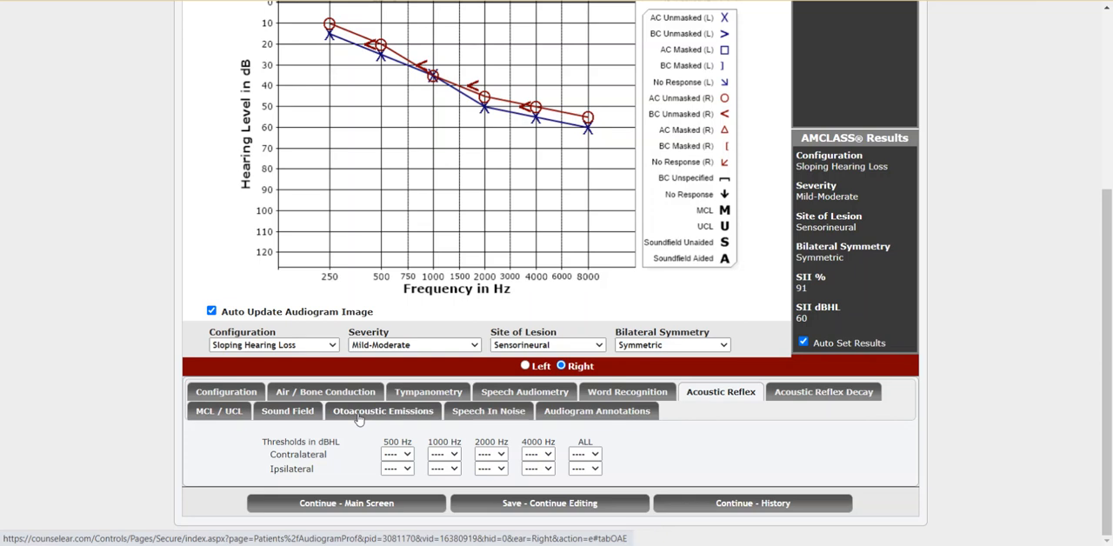
left_click(473, 419)
left_click(472, 459)
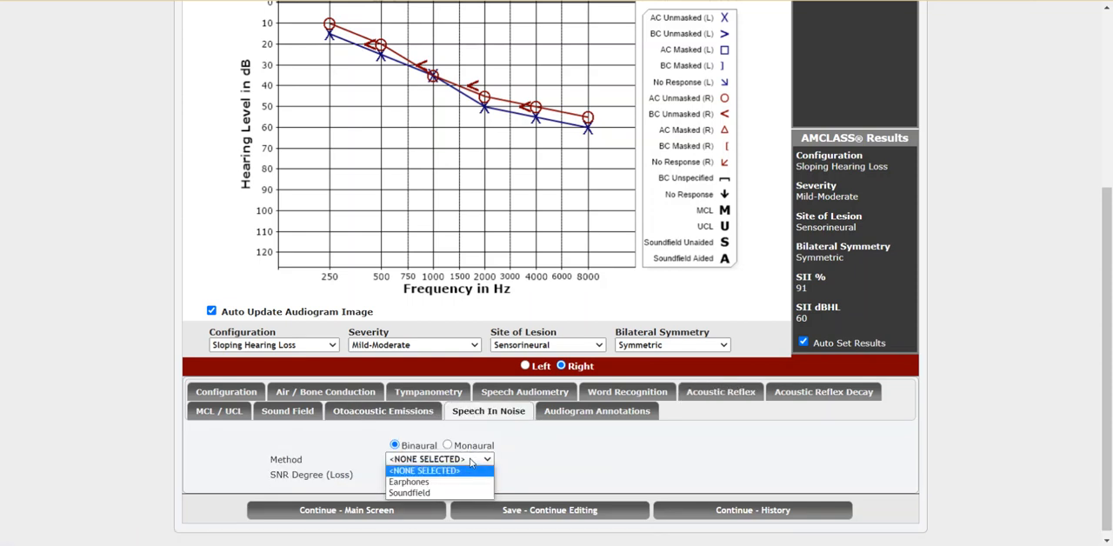
left_click(461, 481)
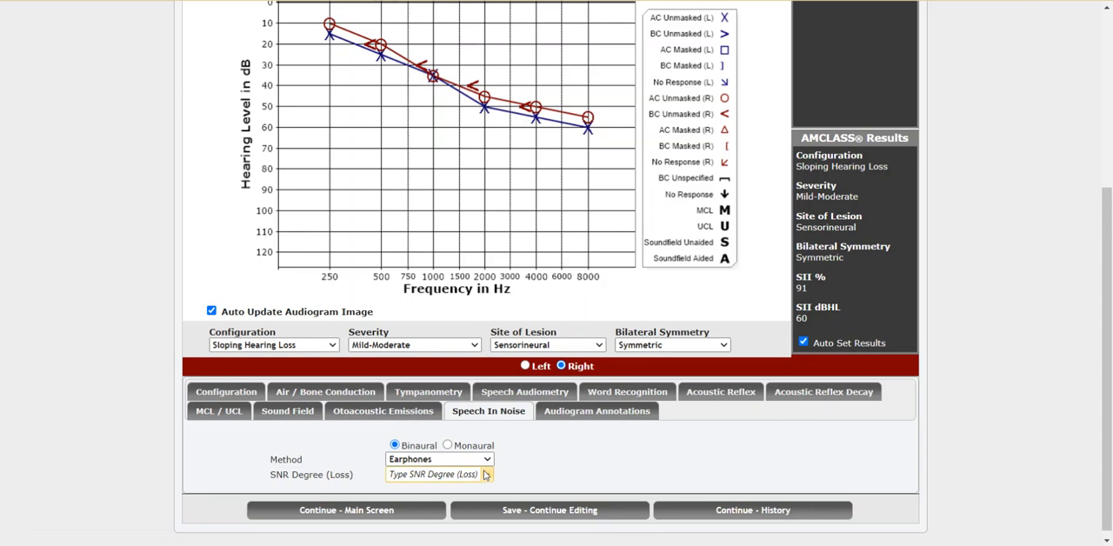
left_click(485, 474)
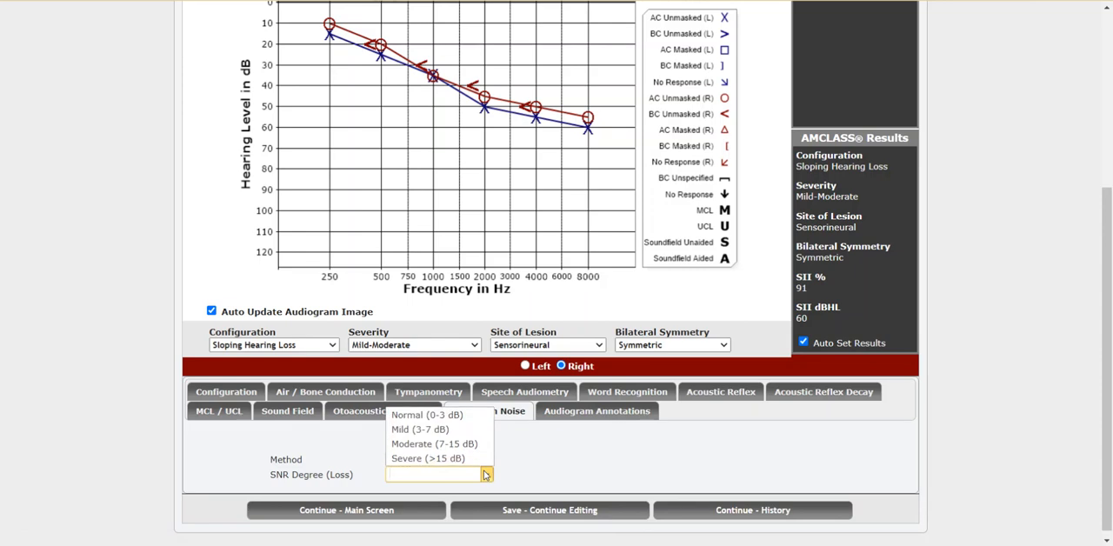
left_click(433, 430)
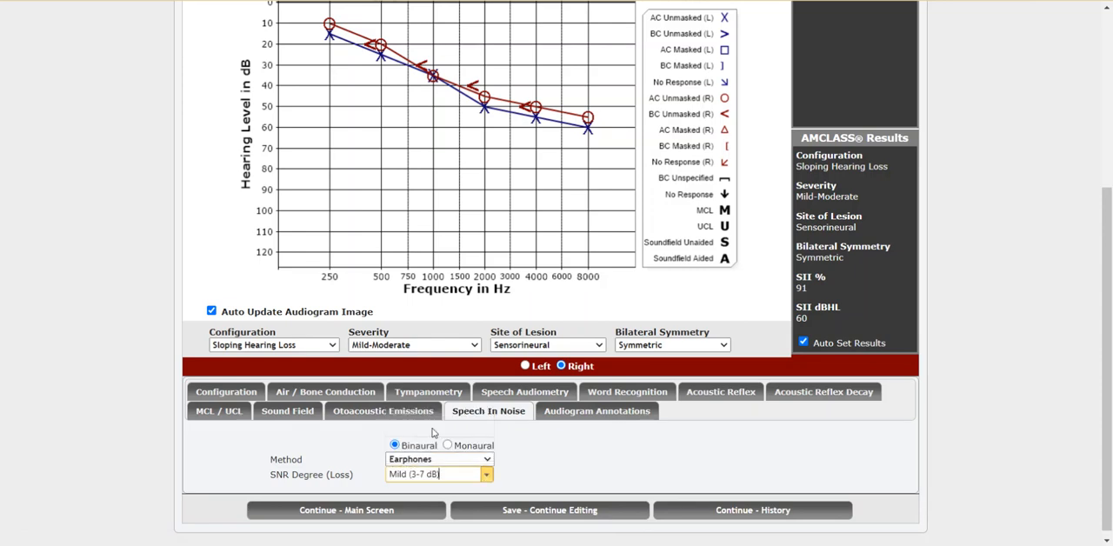
Step: Add the annotation "Significant shift..." at the bottom of the audiogram and refresh the audiogram image
left_click(589, 415)
left_click(462, 481)
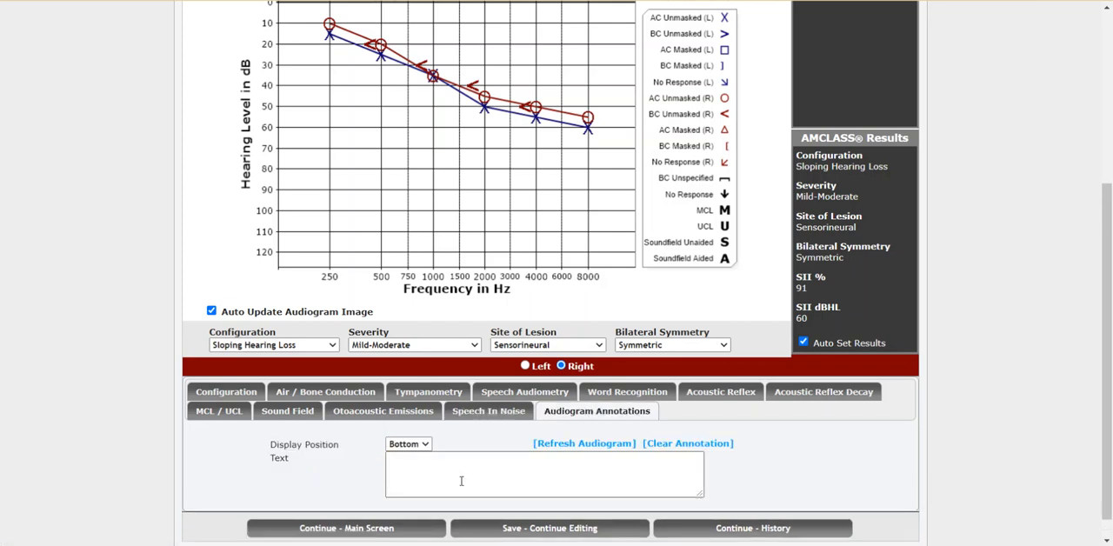
type("Significant fhift...")
left_click(582, 445)
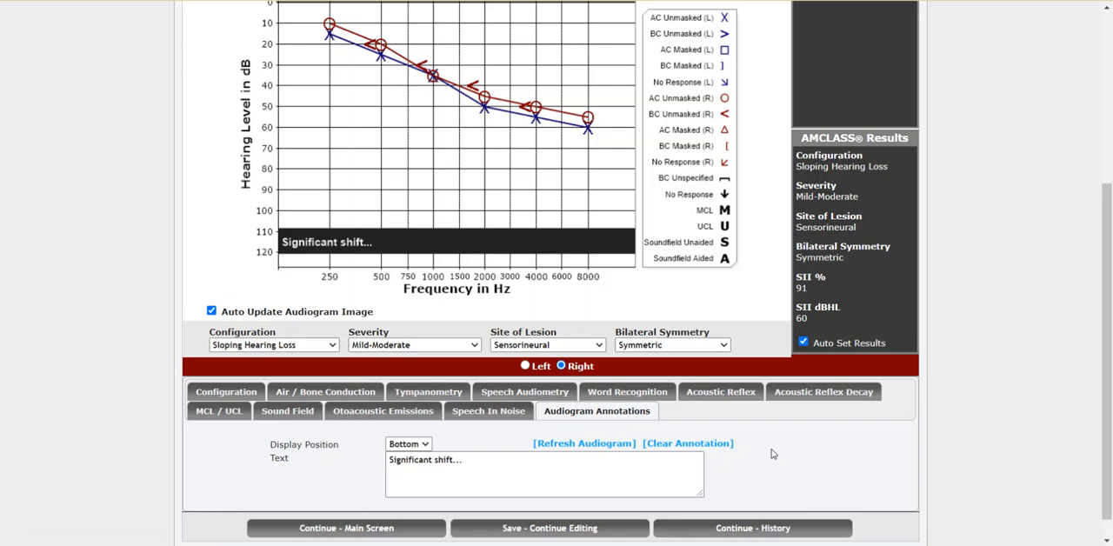
Step: Save the right ear's audiogram and return to the visit's main screen
left_click(567, 528)
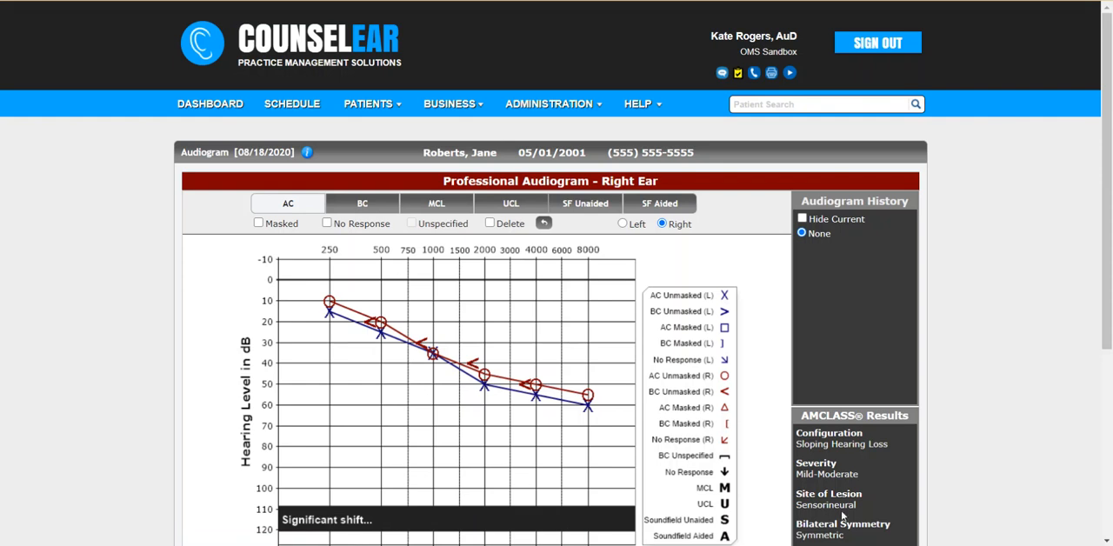
scroll(1036, 419, "down", 2)
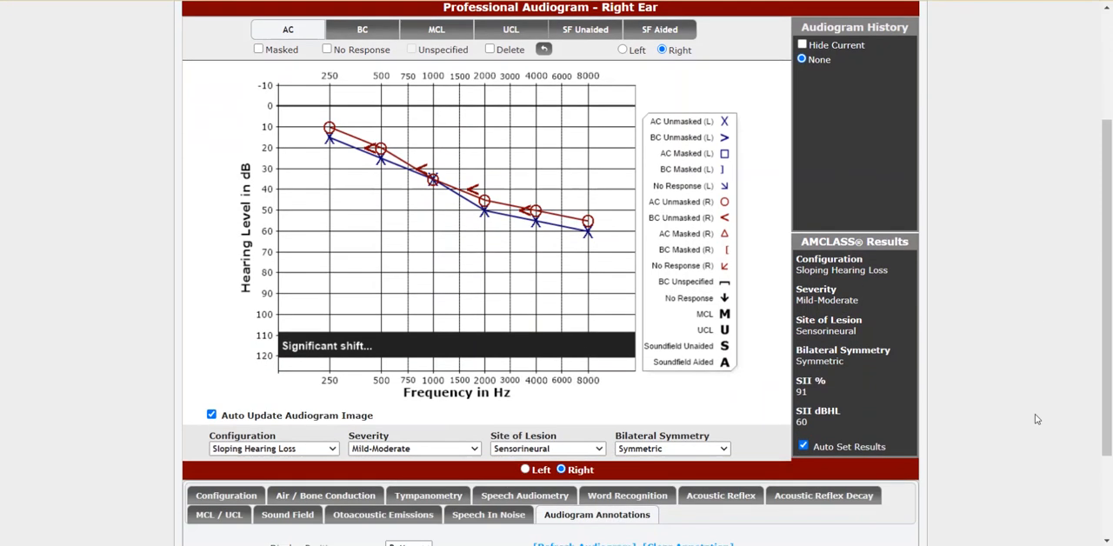
scroll(1036, 420, "down", 2)
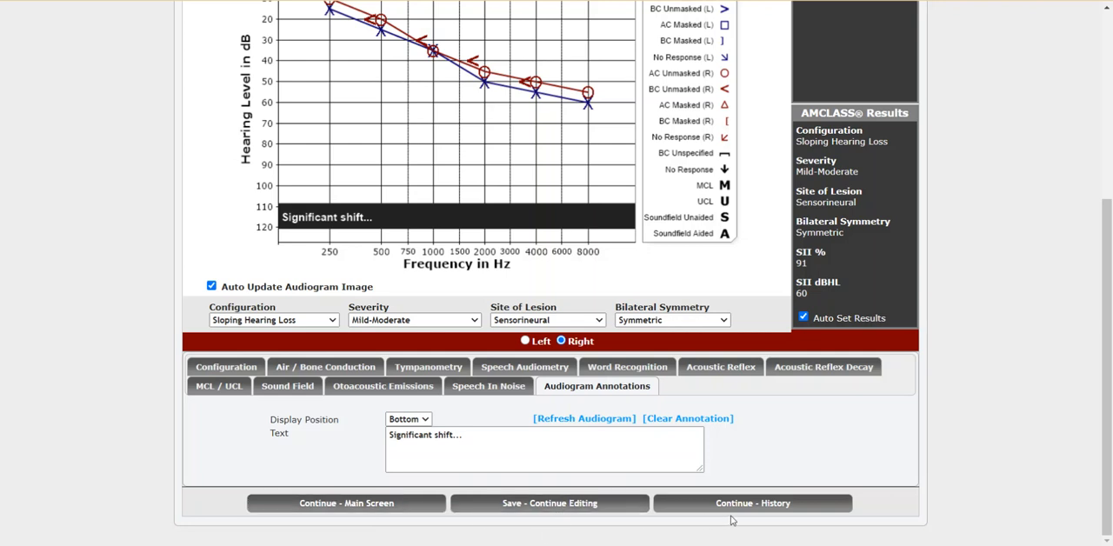
left_click(396, 504)
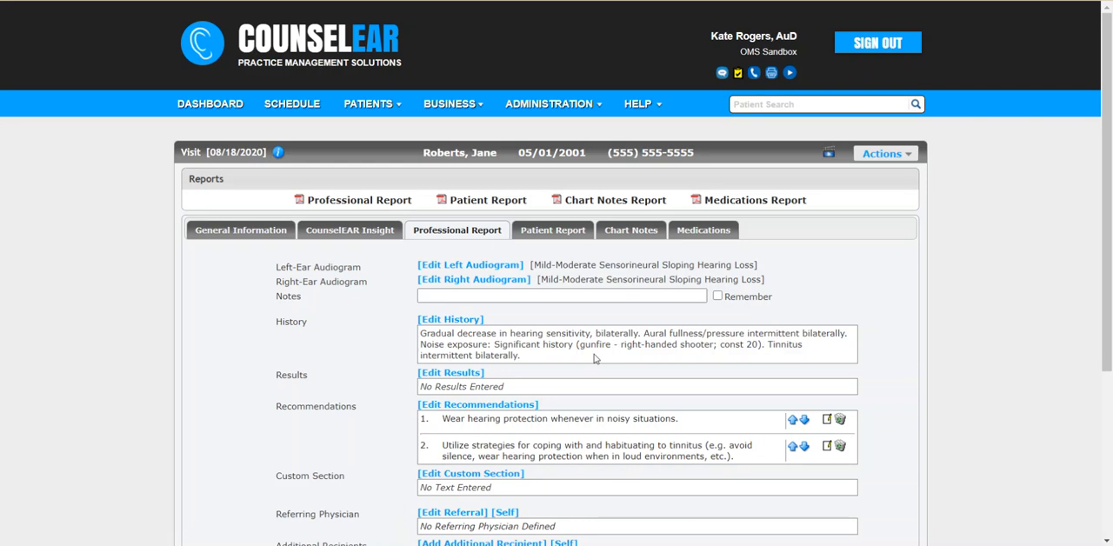
Step: Review the left-ear audiogram description and the history text in the professional report
left_click_drag(534, 262, 757, 267)
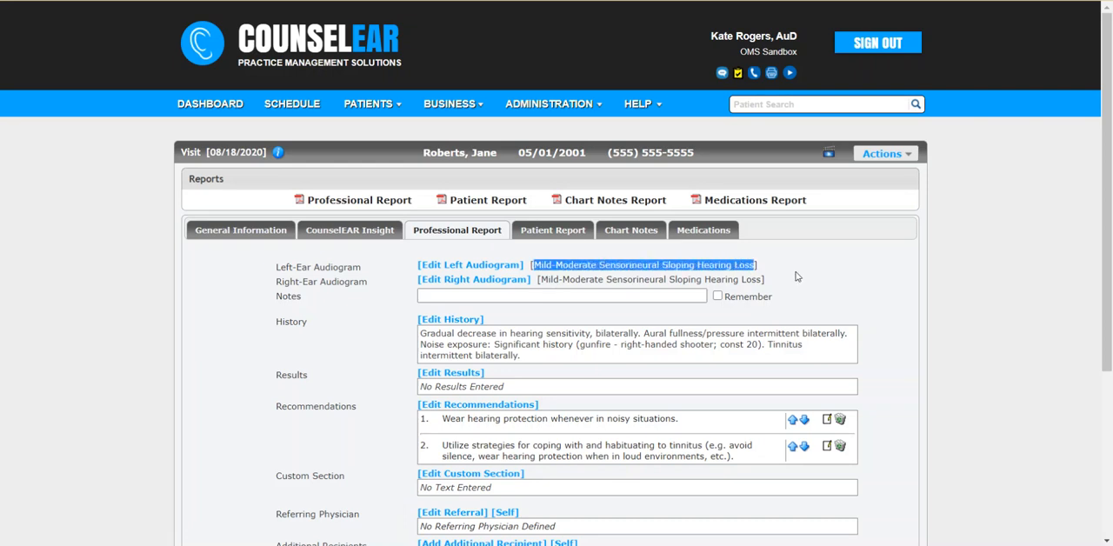
left_click(795, 272)
left_click_drag(540, 360, 419, 334)
left_click(377, 419)
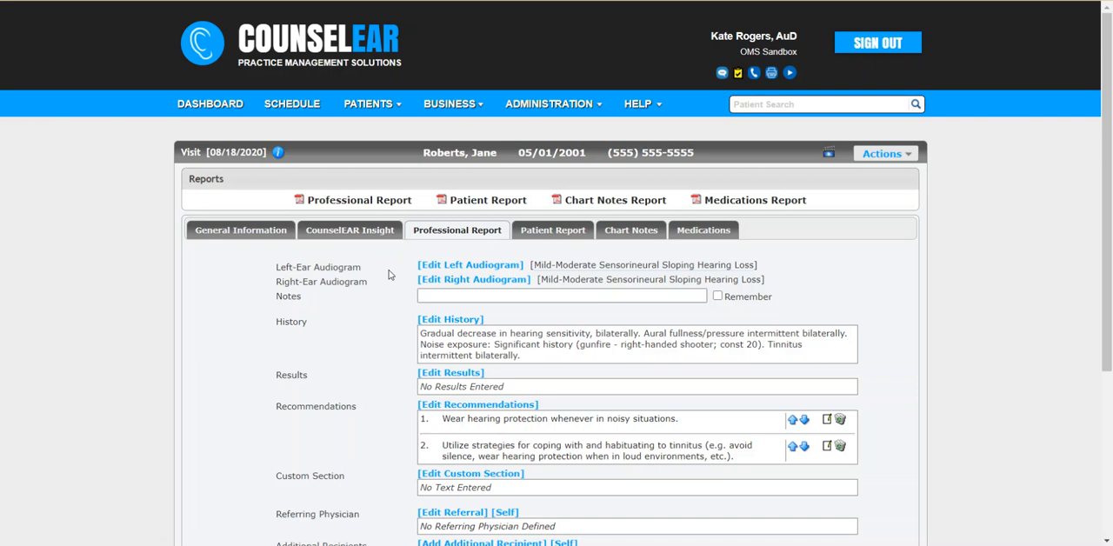
Step: Add the General templates "Consider a trial with amplification." and the strategies for improving speech understanding to the patient report's recommendations, returning to the main screen
left_click(543, 233)
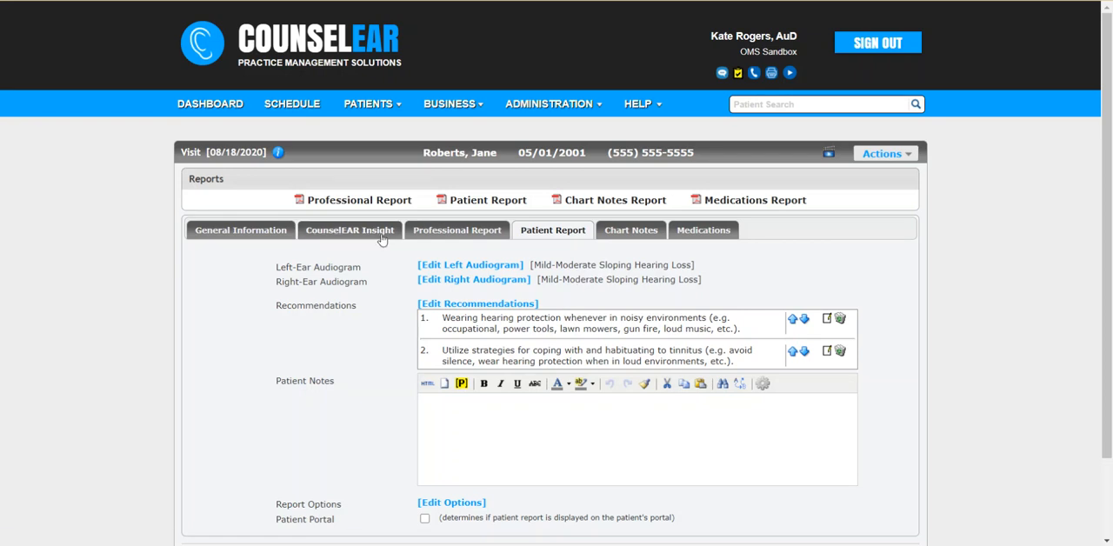
left_click(528, 306)
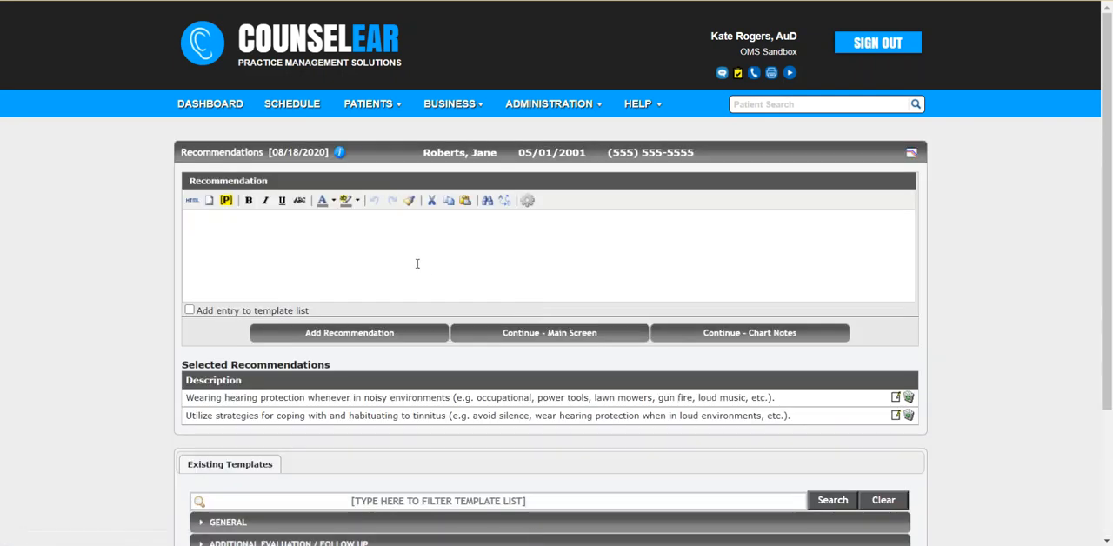
scroll(154, 283, "down", 1)
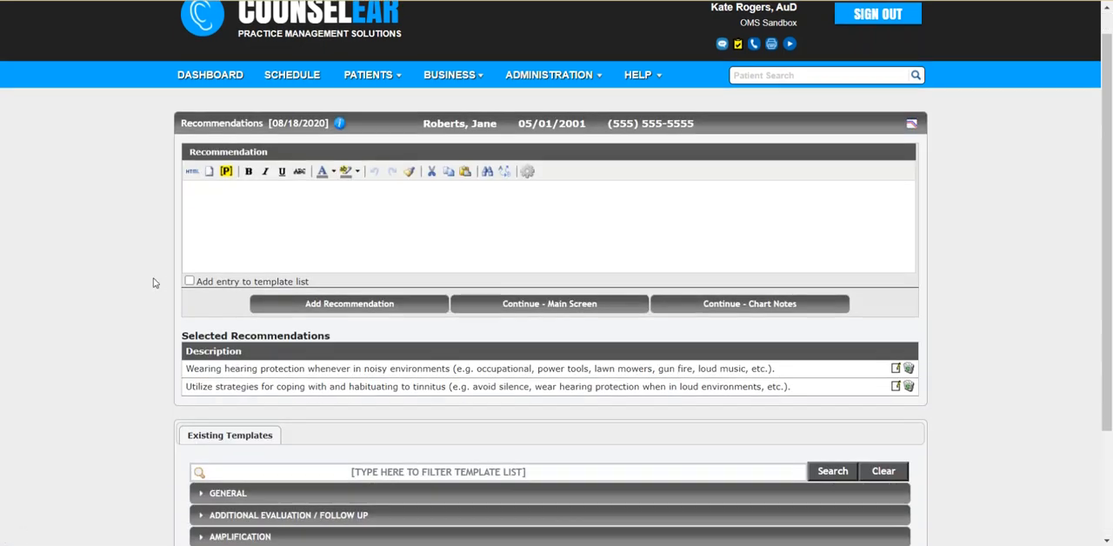
scroll(154, 282, "down", 3)
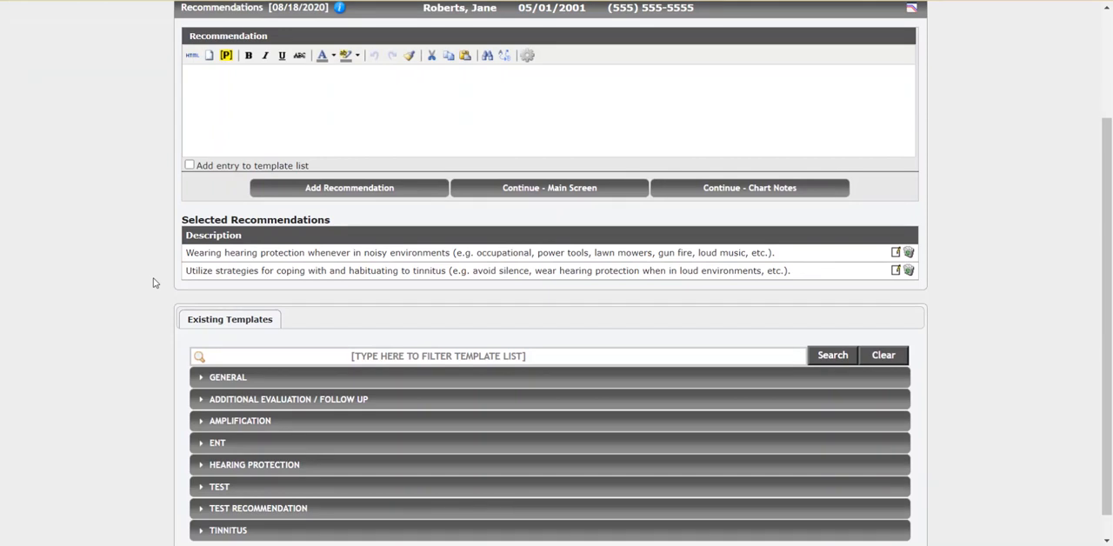
left_click(262, 385)
left_click(261, 383)
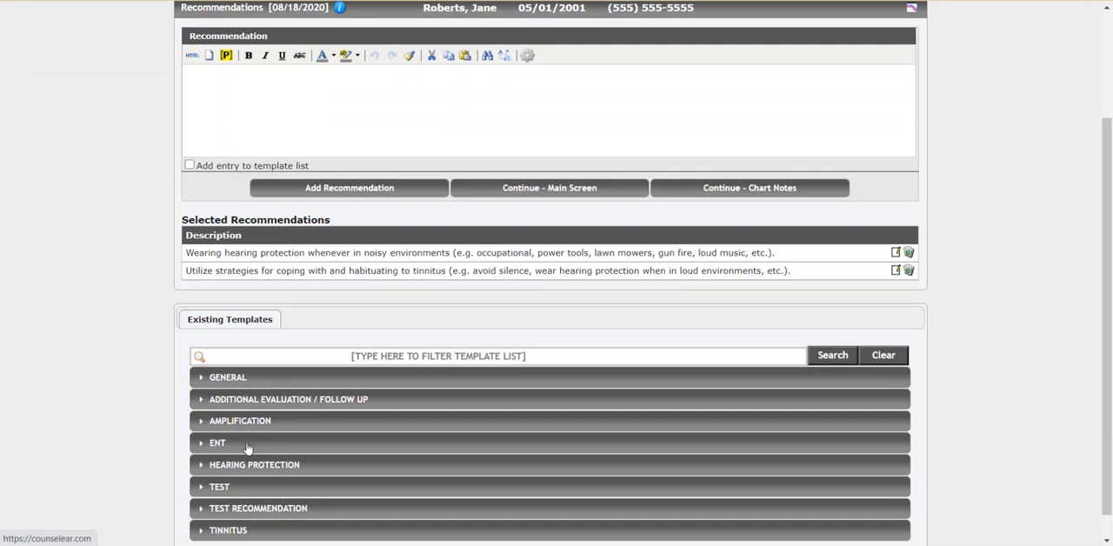
left_click(247, 445)
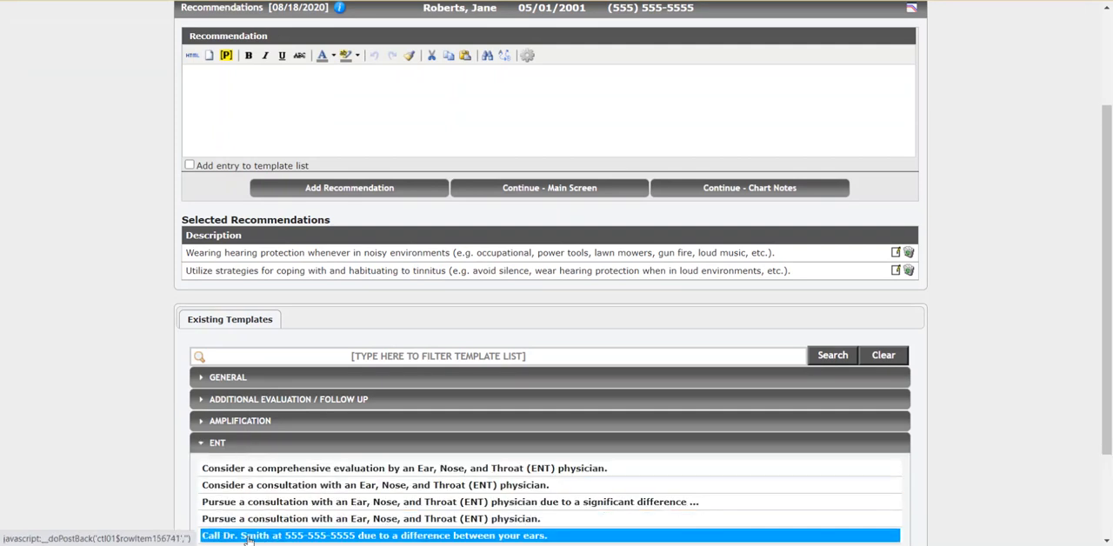
left_click(261, 383)
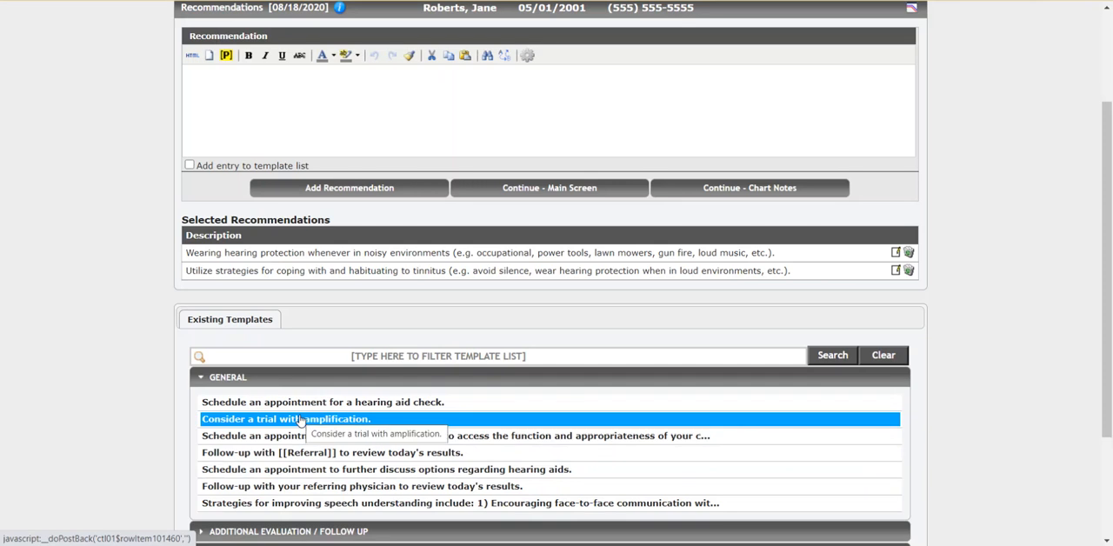
left_click(299, 419)
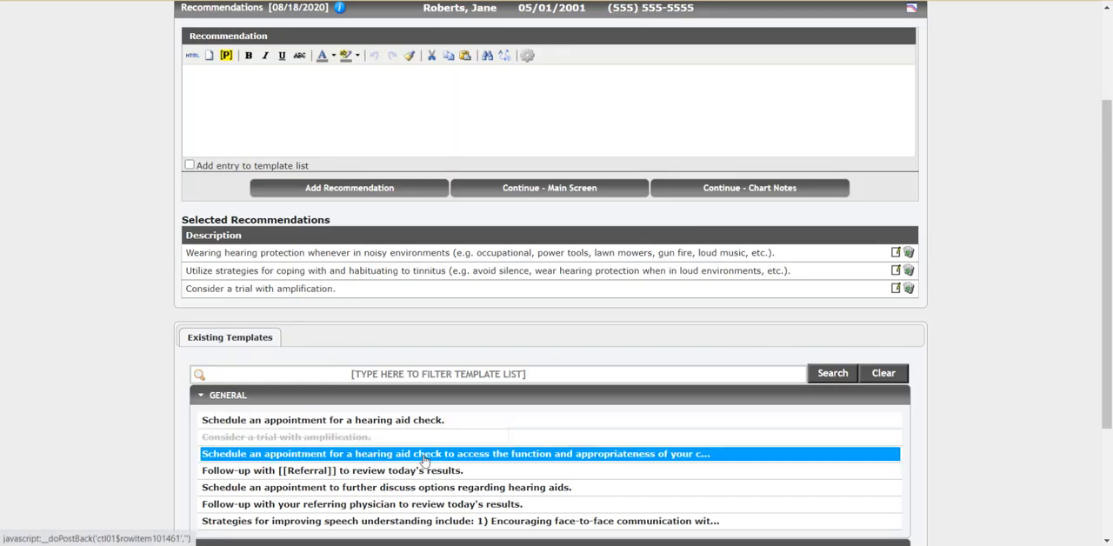
left_click(433, 521)
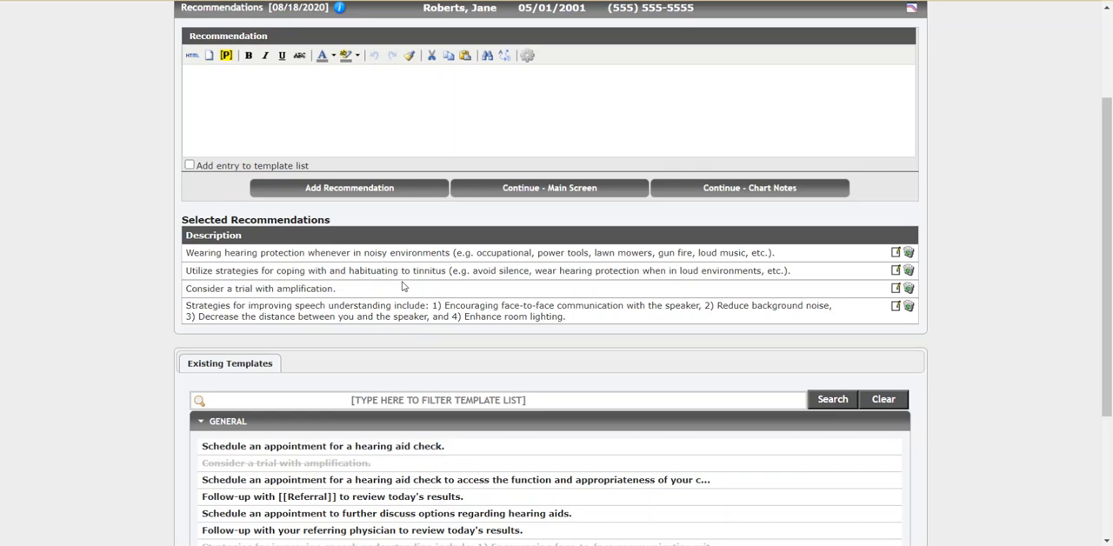
left_click(525, 192)
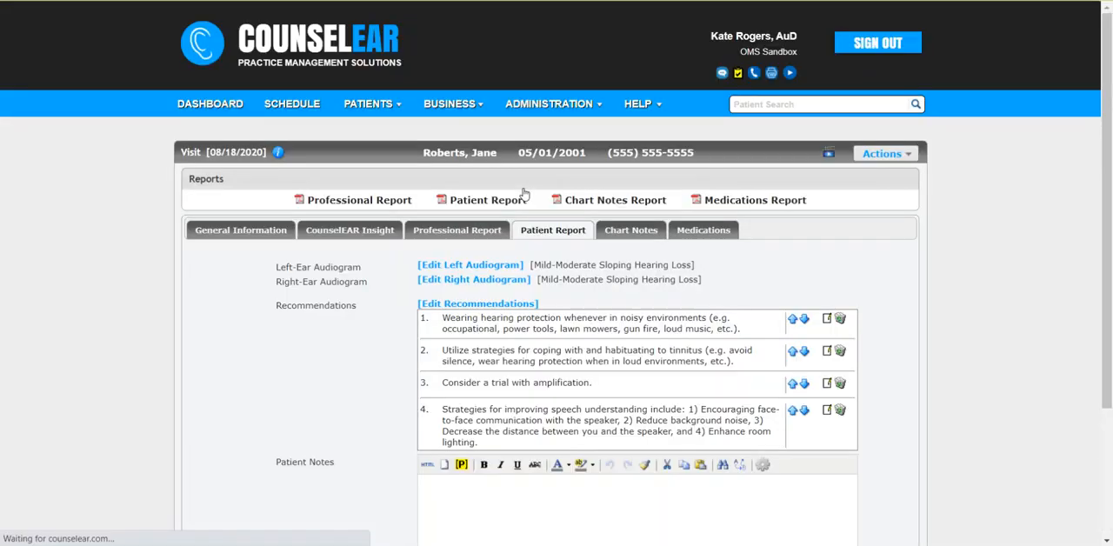
Step: Move "Consider a trial with amplification." to first place in the recommendations and generate the Patient Report to review its audiograms and recommendations
left_click(792, 386)
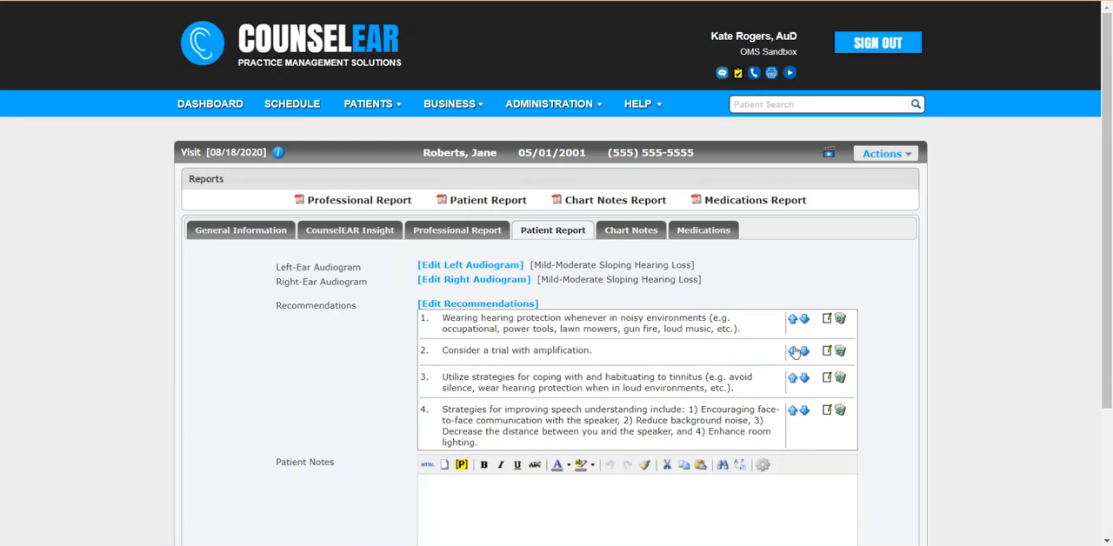
left_click(792, 350)
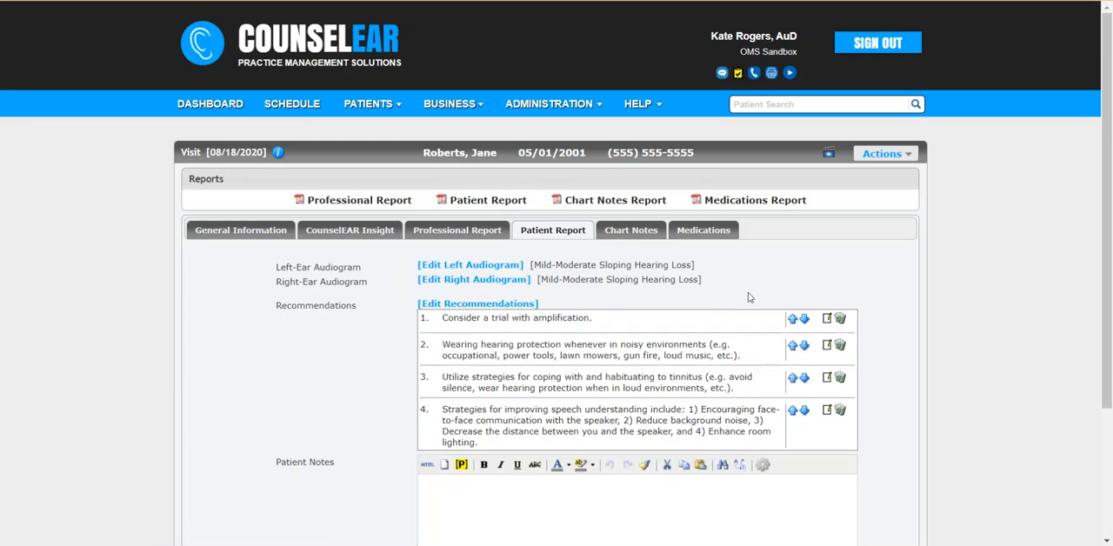
left_click(477, 202)
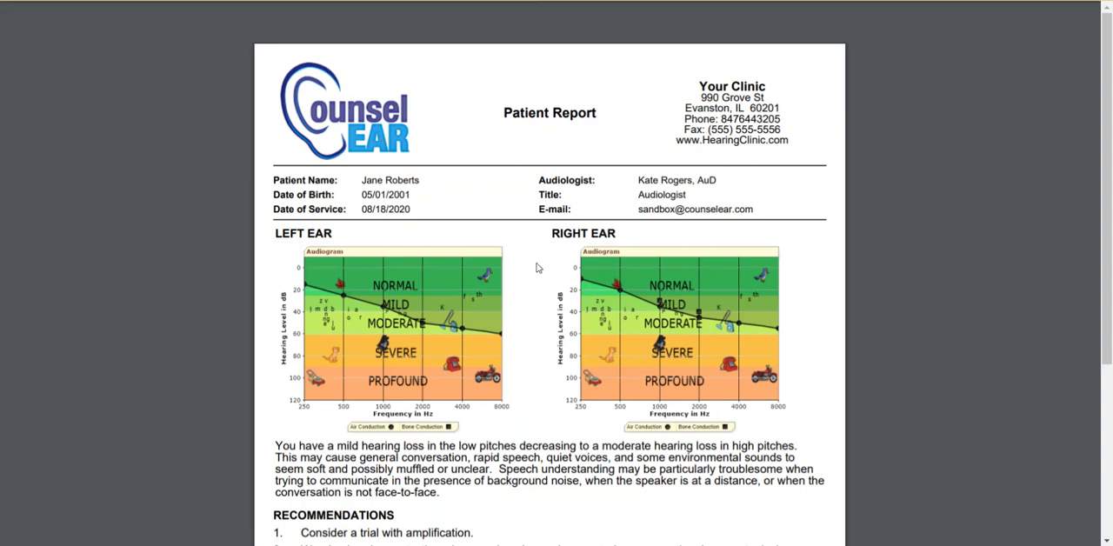
scroll(536, 268, "down", 3)
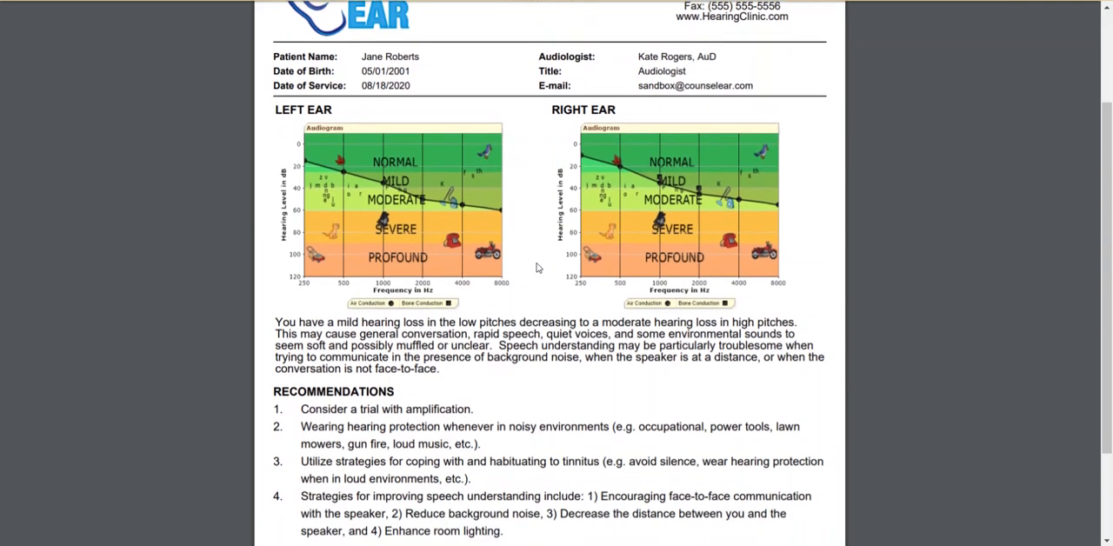
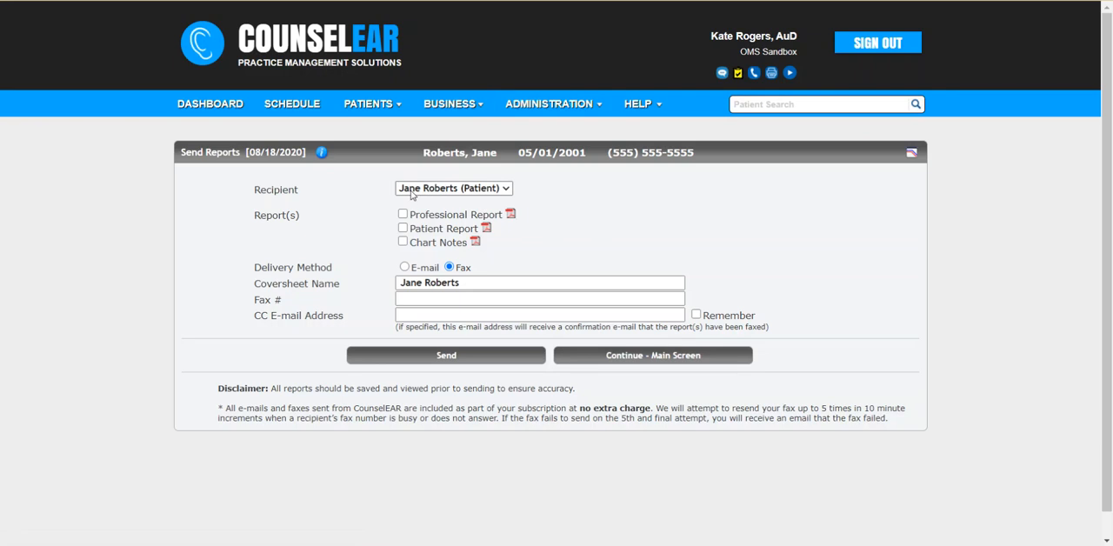
Step: E-mail the Patient Report to the patient with the "Advanced Hearing - Summary of Hearing Test Results" template and return to the visit's main screen
left_click(402, 228)
left_click(404, 267)
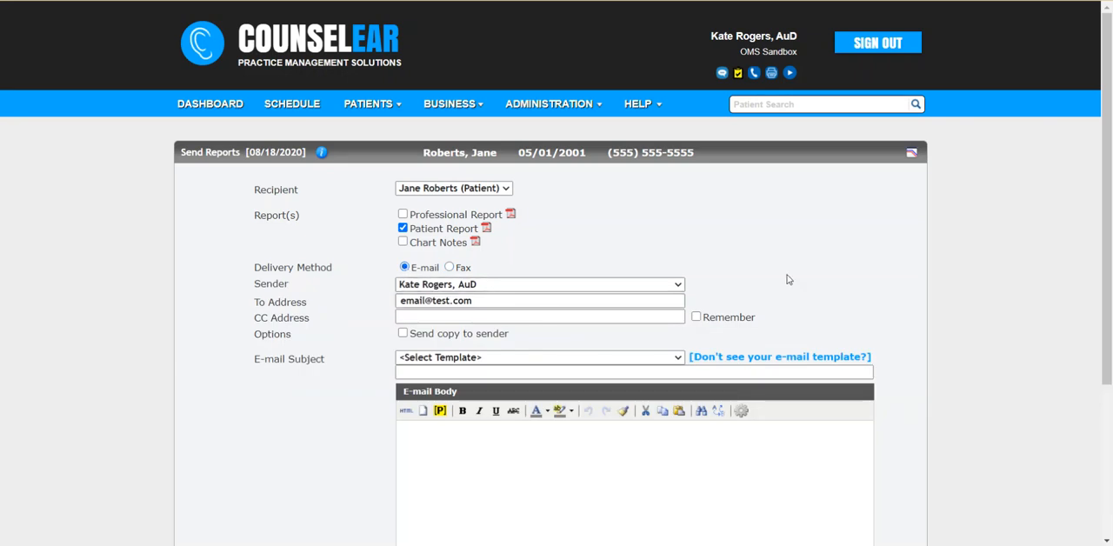
scroll(786, 277, "down", 3)
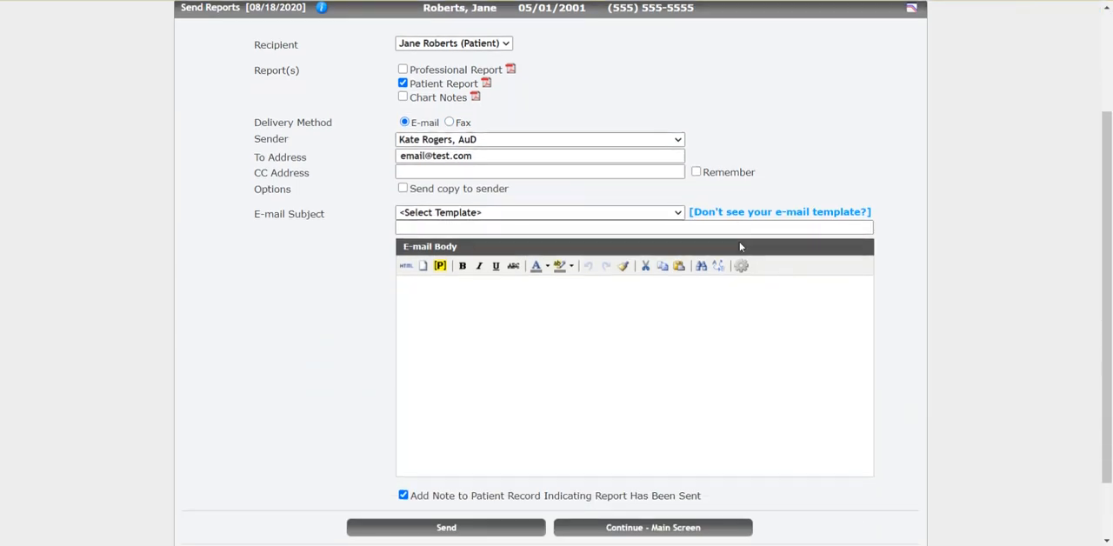
left_click(683, 213)
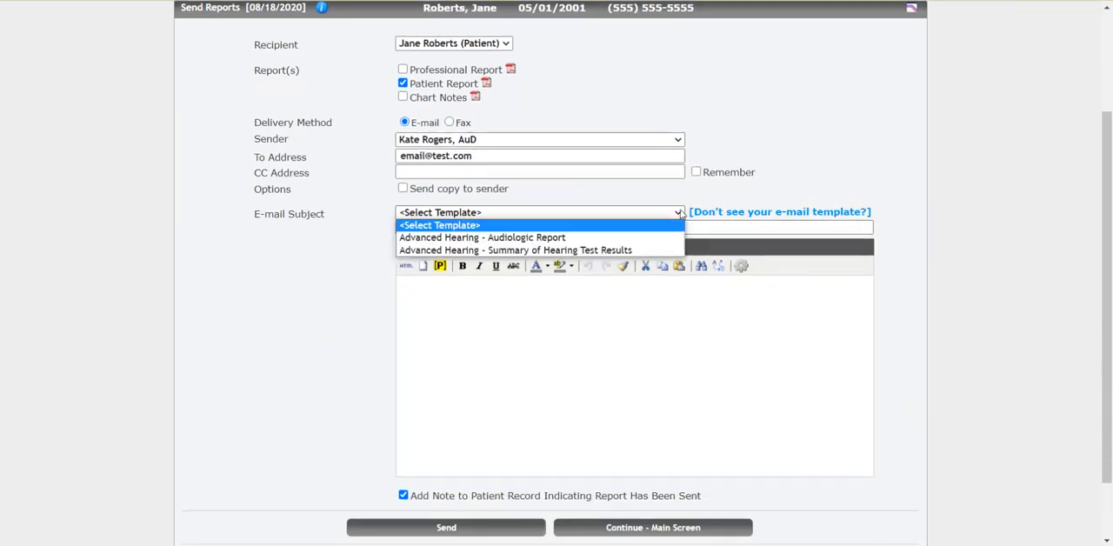
left_click(606, 250)
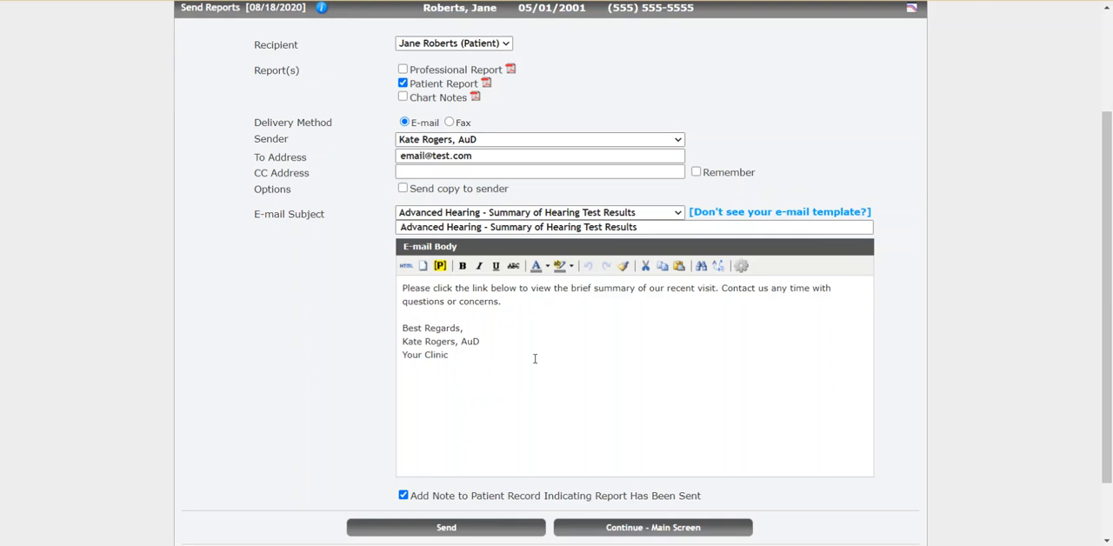
left_click(446, 529)
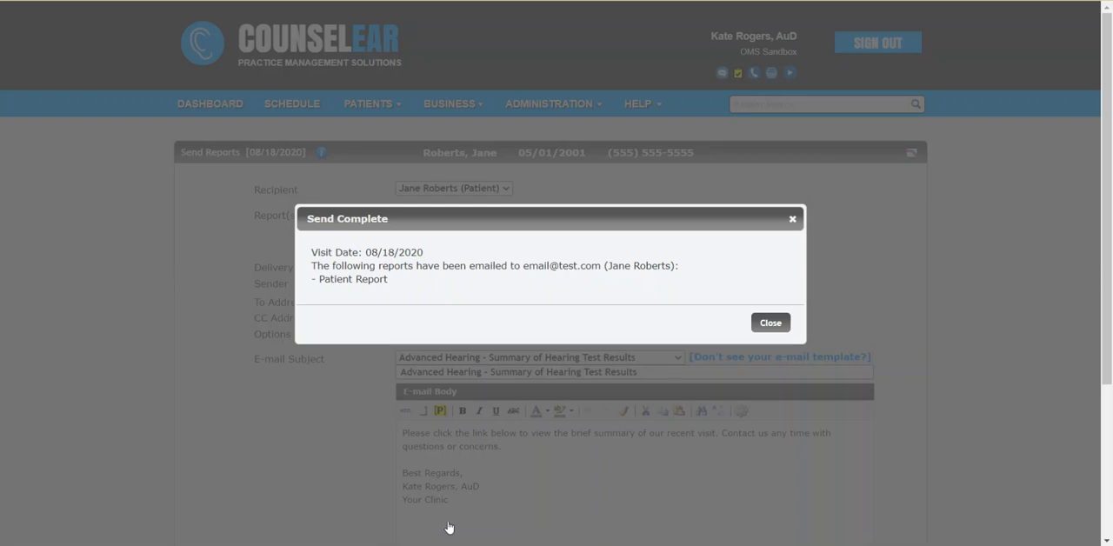
left_click(770, 324)
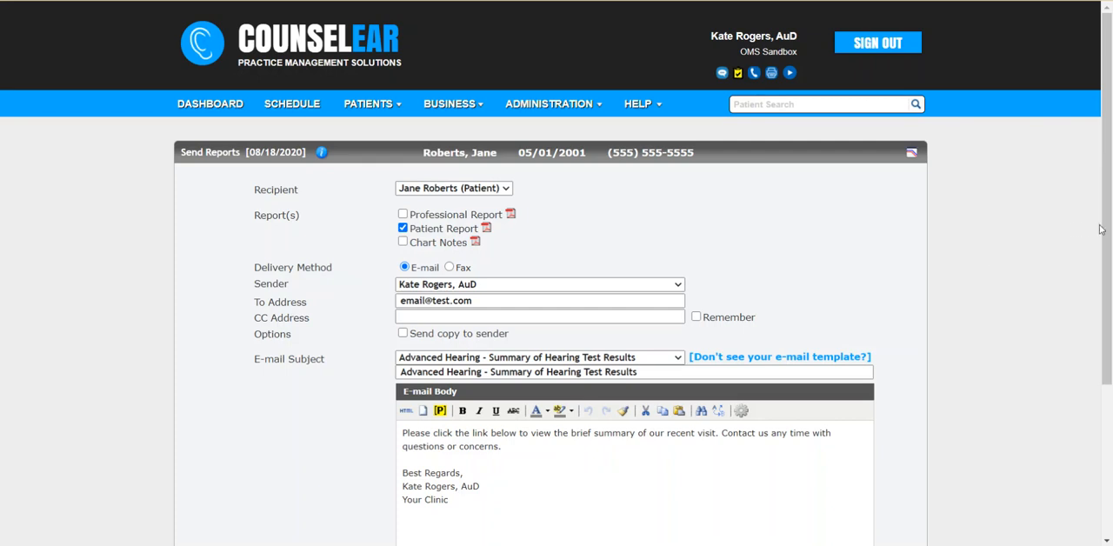
left_click_drag(1106, 231, 1106, 399)
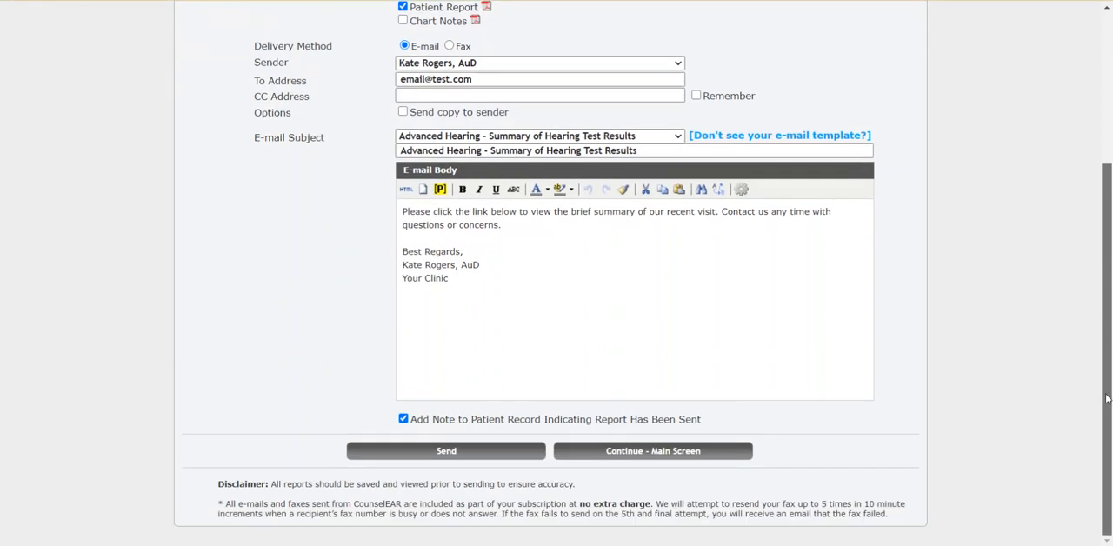
left_click(638, 456)
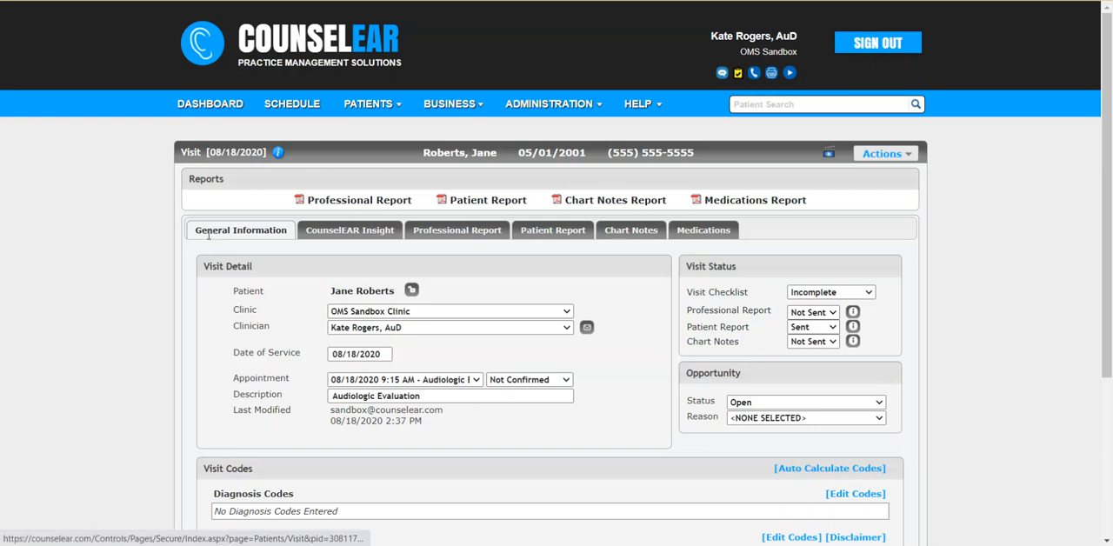
Step: Auto-calculate the visit codes and set MIPS measure 130 for current medications to G8427
scroll(619, 326, "down", 3)
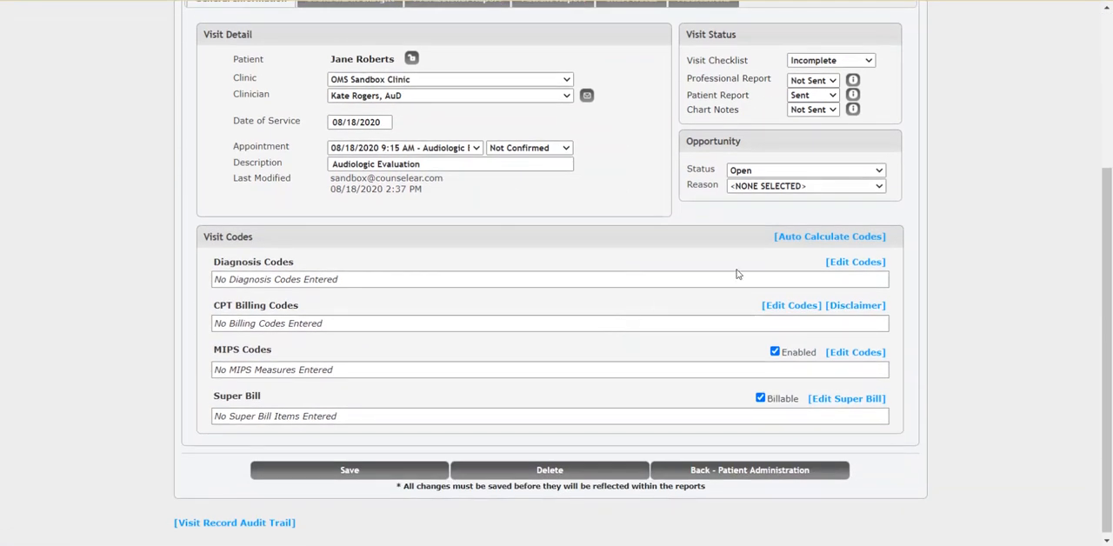
left_click(822, 242)
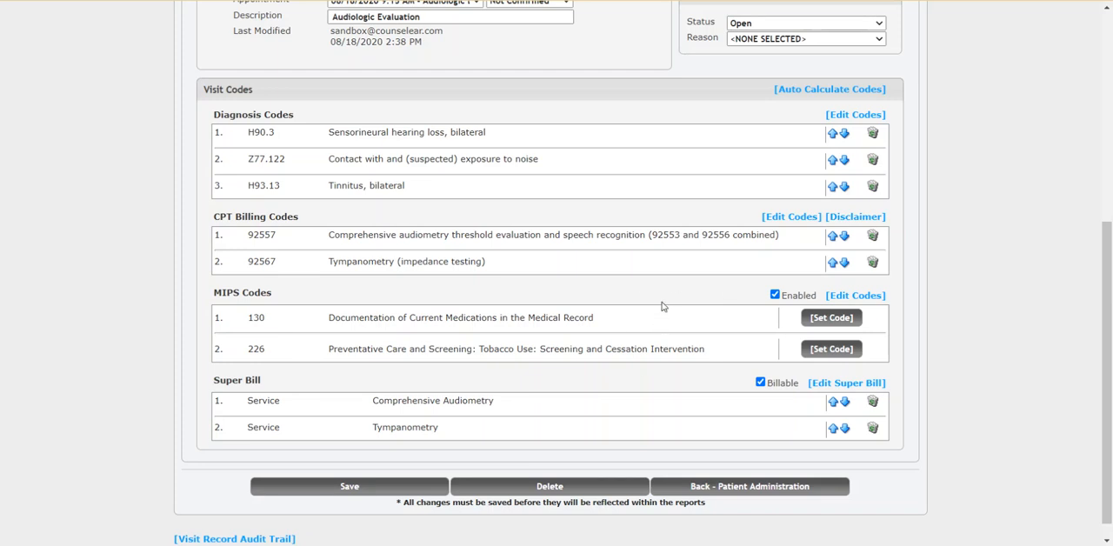
left_click(833, 319)
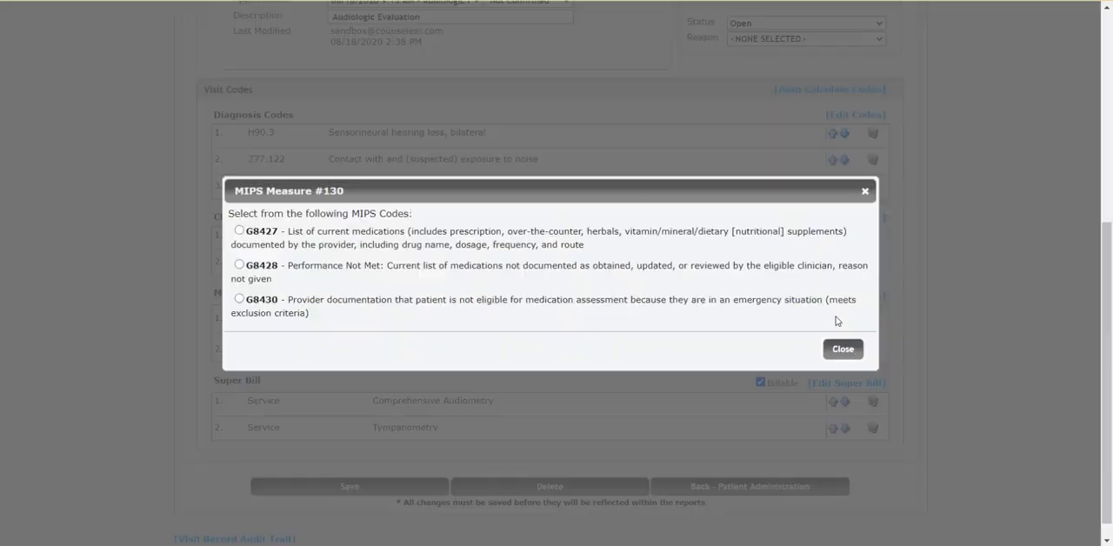
left_click(240, 232)
left_click(842, 350)
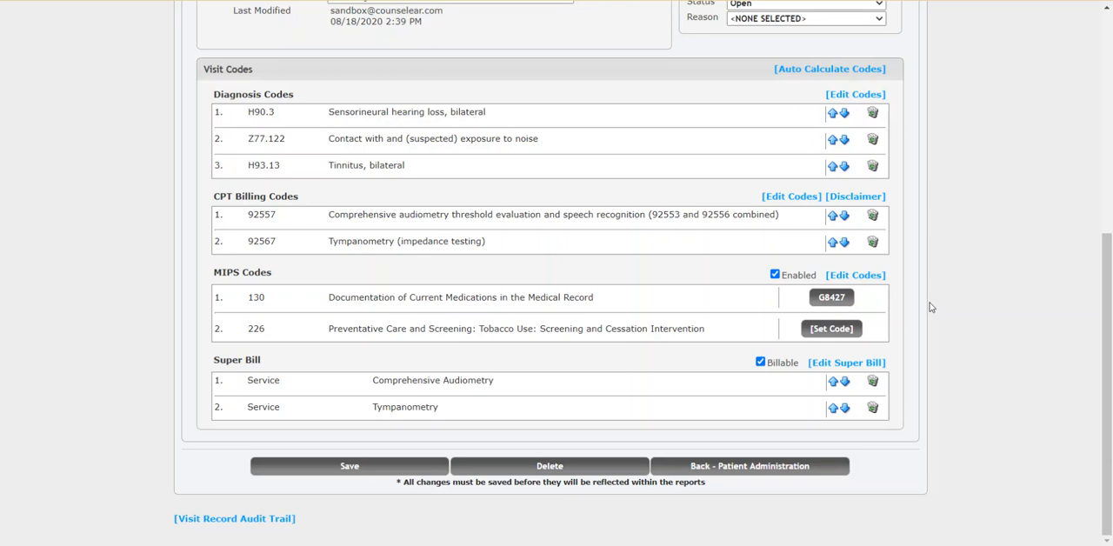
Step: Open the visit's super bill and examine the modifier choices and the billing code modifier descriptions
left_click(855, 366)
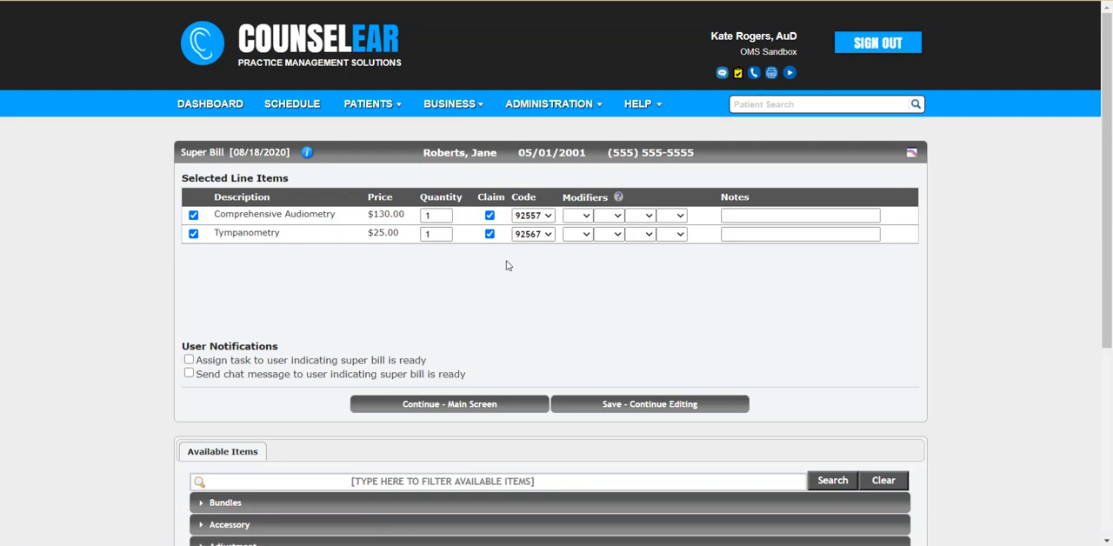
left_click(586, 217)
left_click_drag(590, 251, 580, 319)
left_click(618, 201)
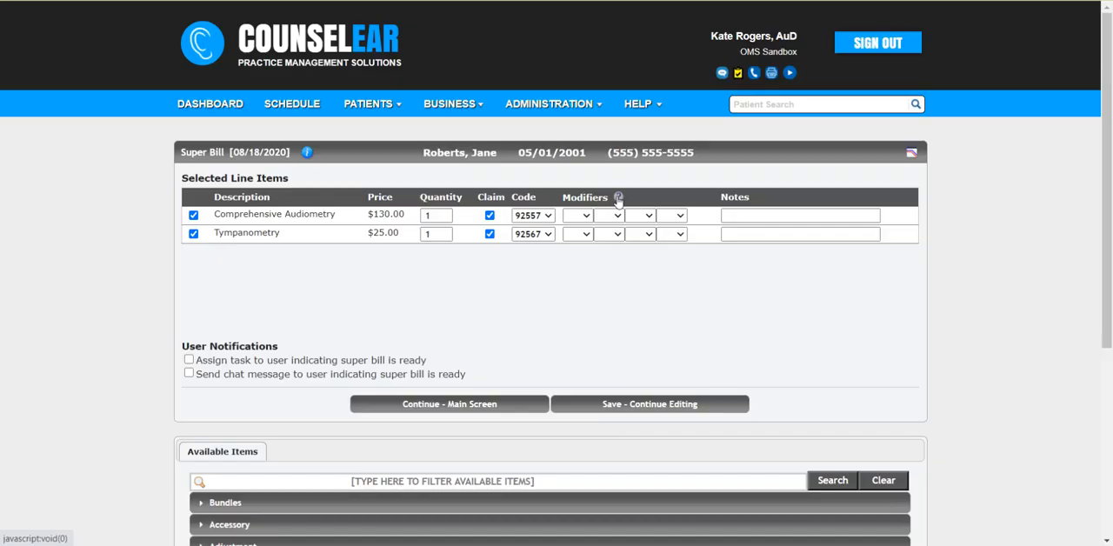
left_click(618, 201)
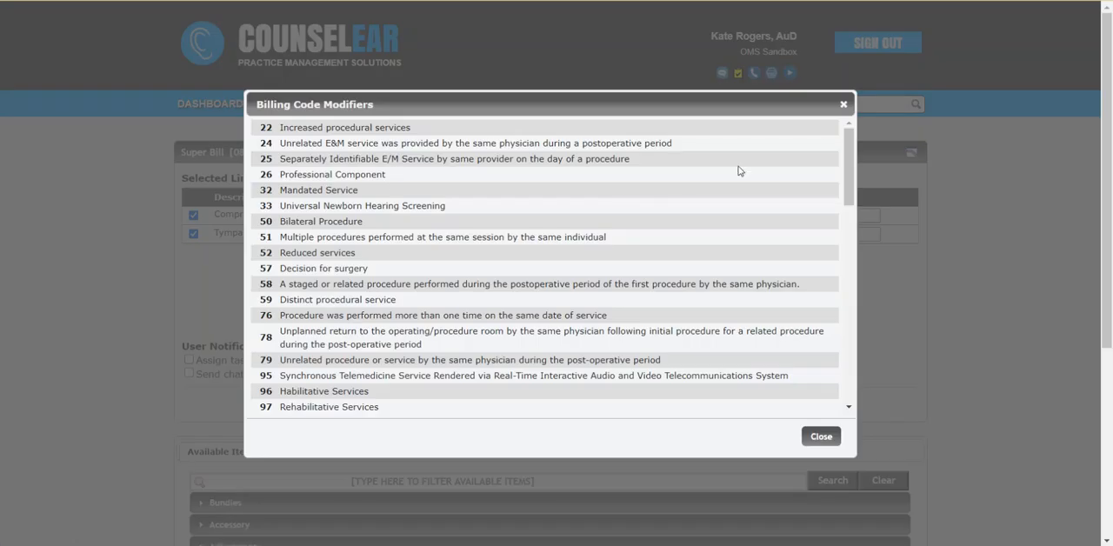
left_click(843, 105)
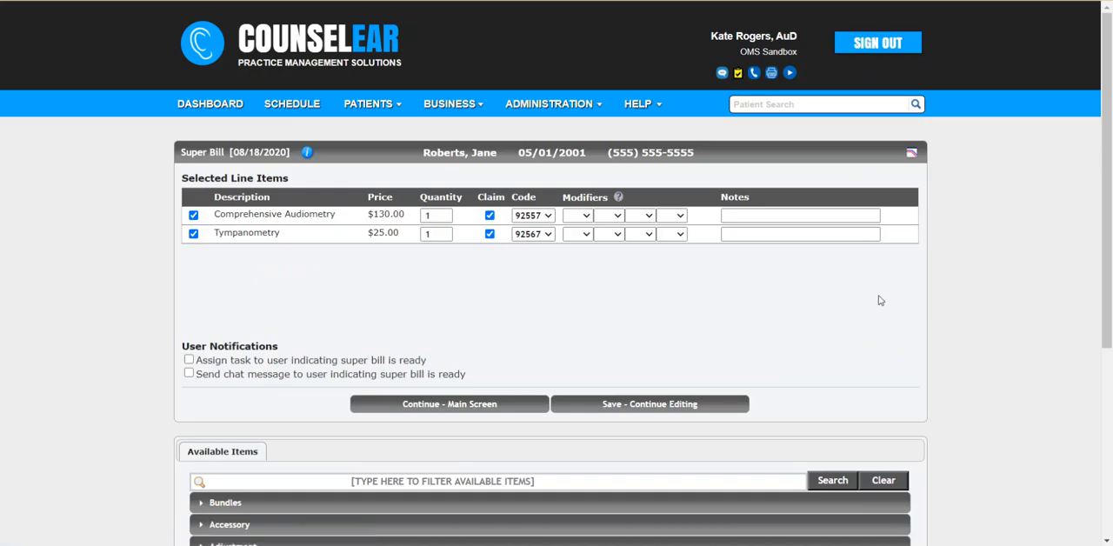
Step: Add the Rayovac 312 48 pack battery item to the super bill
scroll(876, 298, "down", 2)
scroll(878, 300, "down", 1)
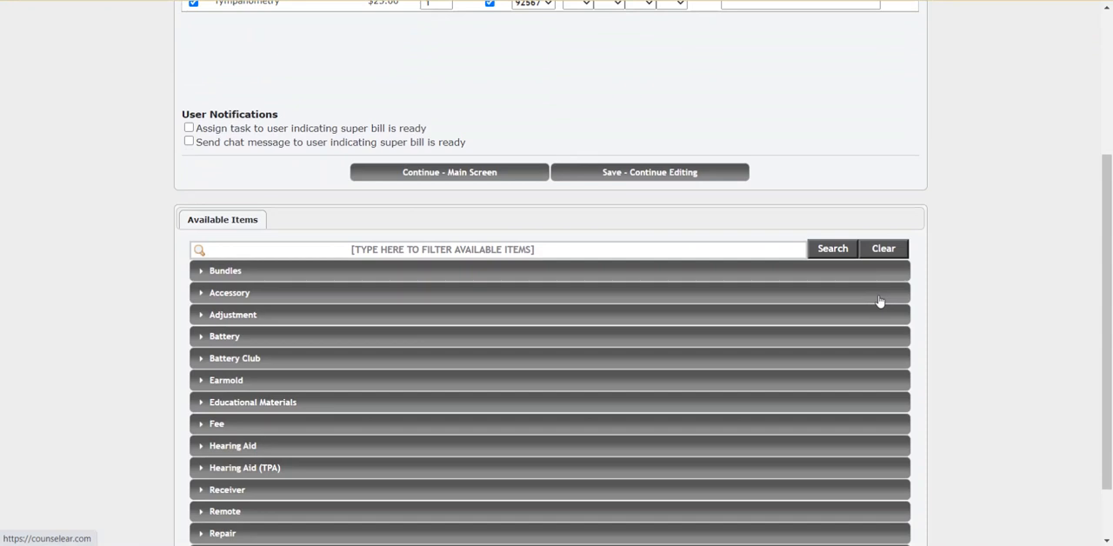
left_click(338, 339)
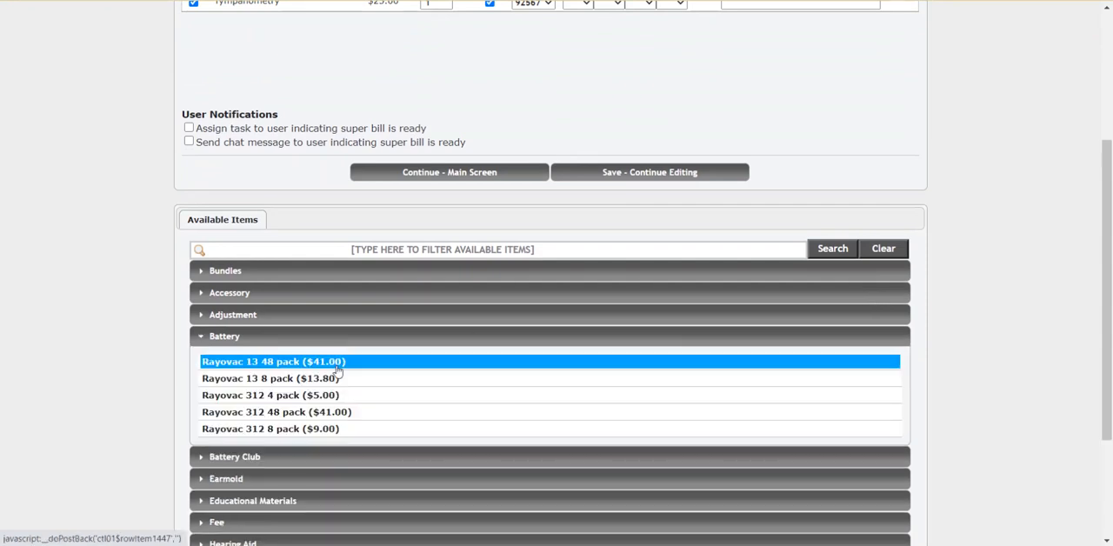
left_click(351, 415)
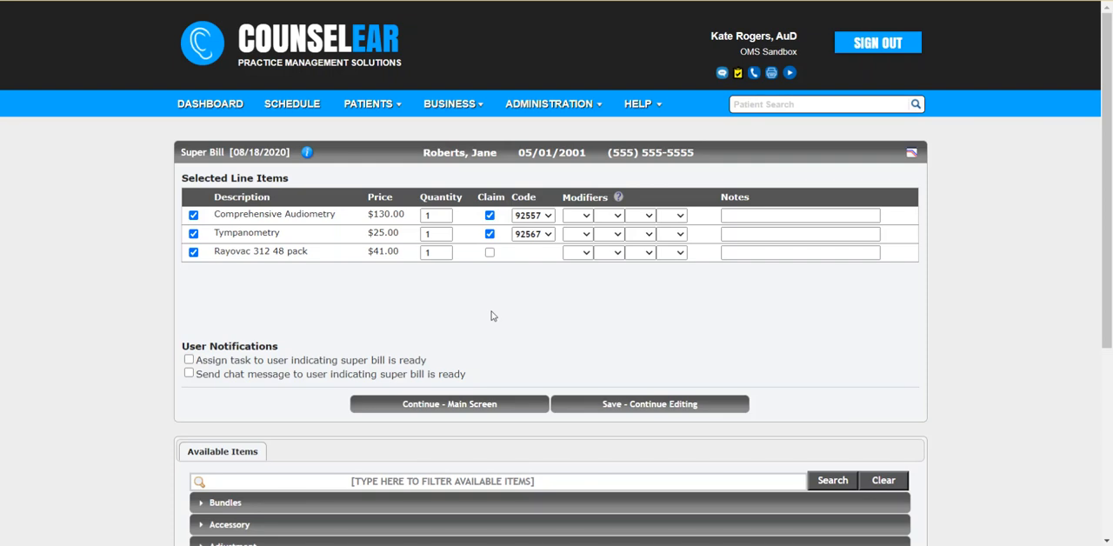
Step: Notify one staff member by chat that the super bill is ready, appending "Give box 312; 1 week fitting", and return to the main screen
scroll(491, 316, "down", 1)
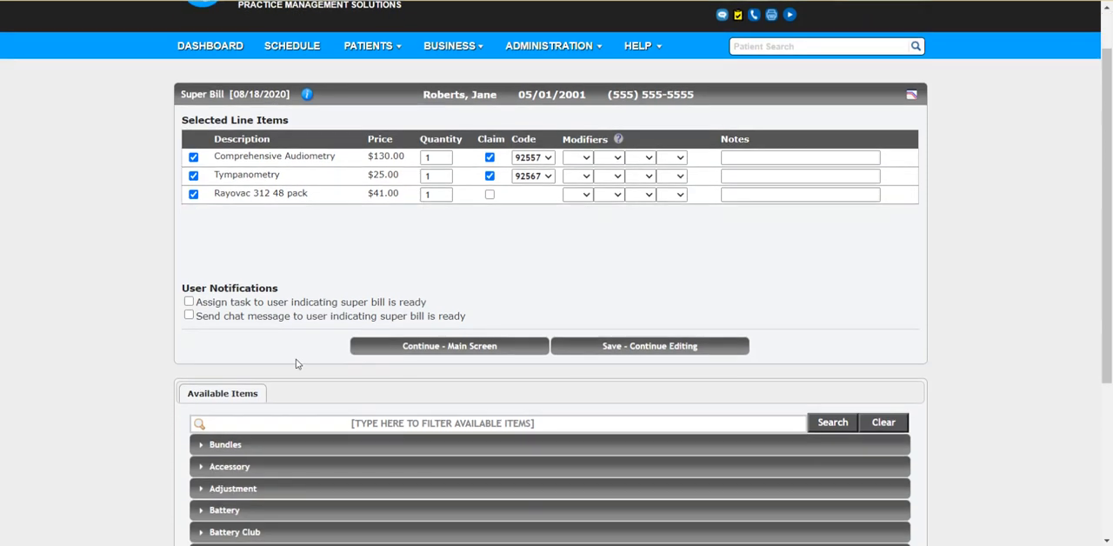
left_click(189, 316)
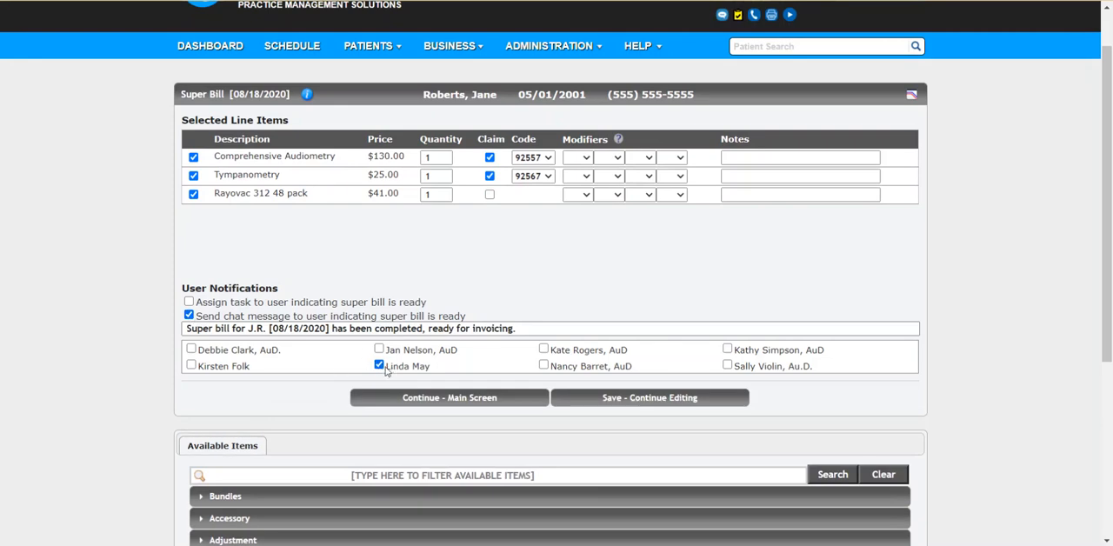
left_click_drag(385, 367, 444, 368)
left_click(484, 364)
left_click_drag(187, 329, 535, 331)
left_click(535, 332)
type("Give box 312; 1 we")
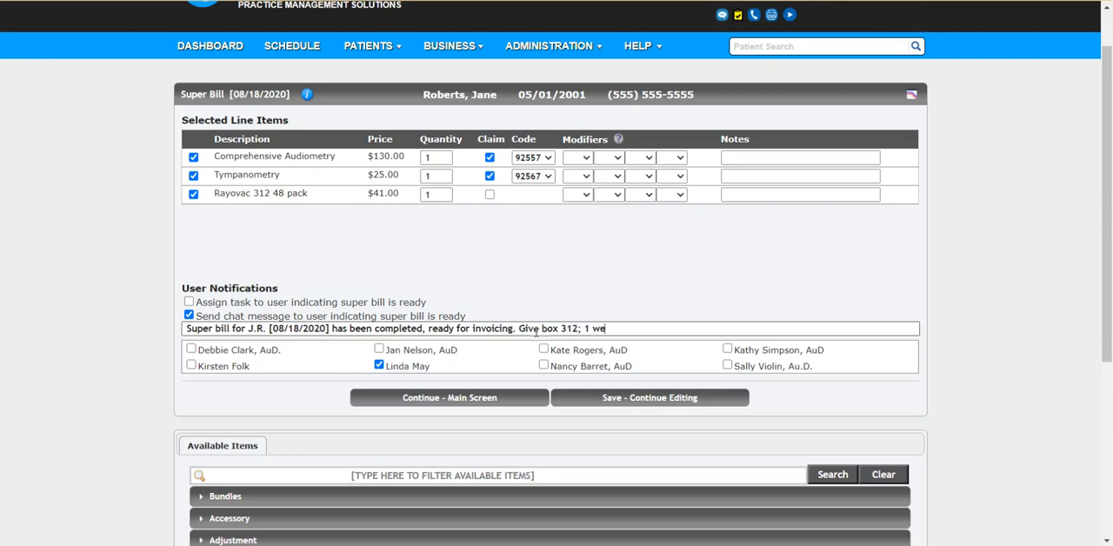
type("ek fitting")
left_click(460, 398)
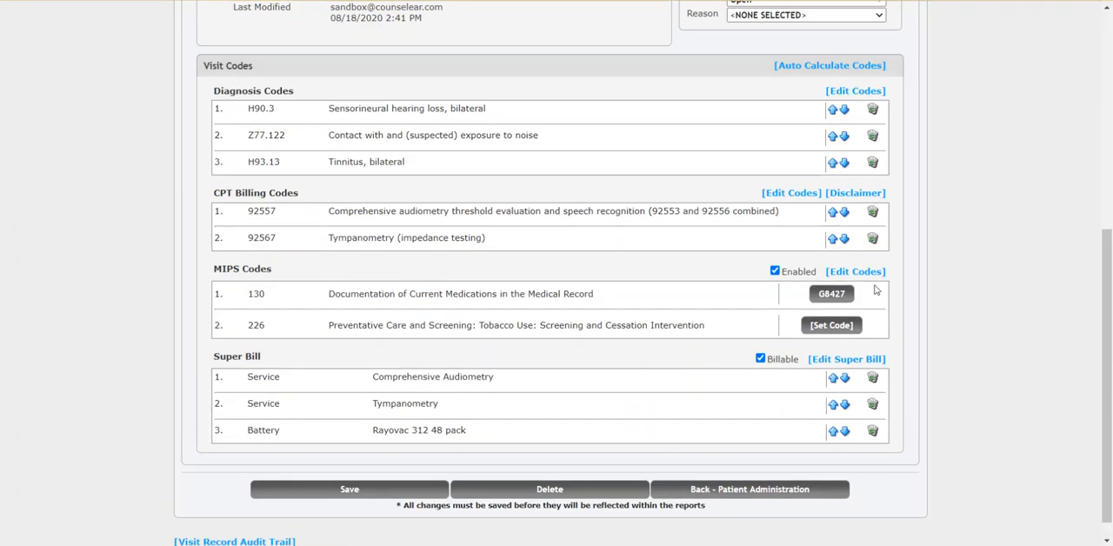
Step: Review the visit's details, status, available actions, visit codes and super bill items on the main screen
scroll(959, 278, "up", 1)
scroll(959, 277, "up", 3)
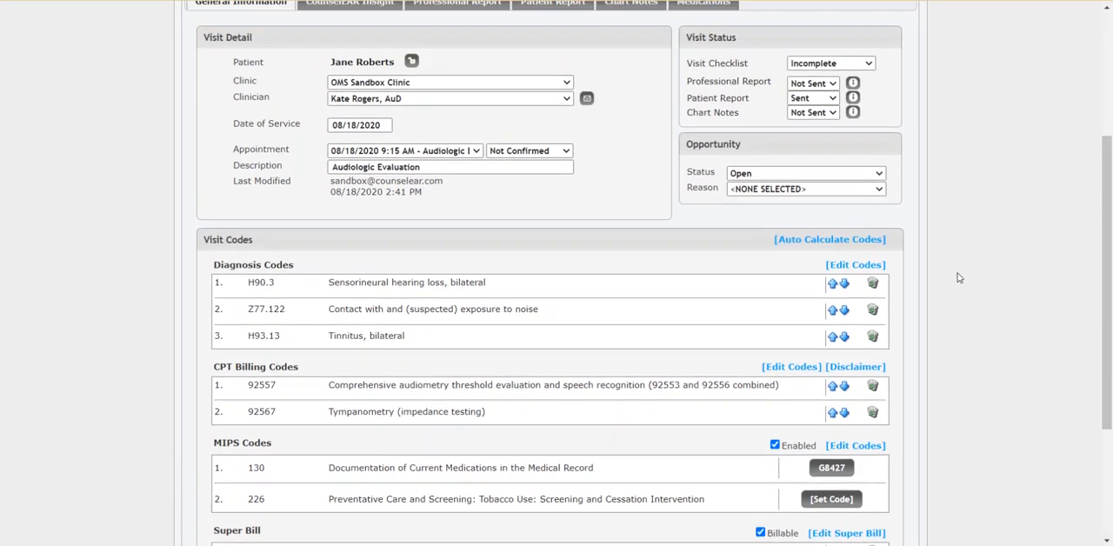
scroll(959, 277, "up", 1)
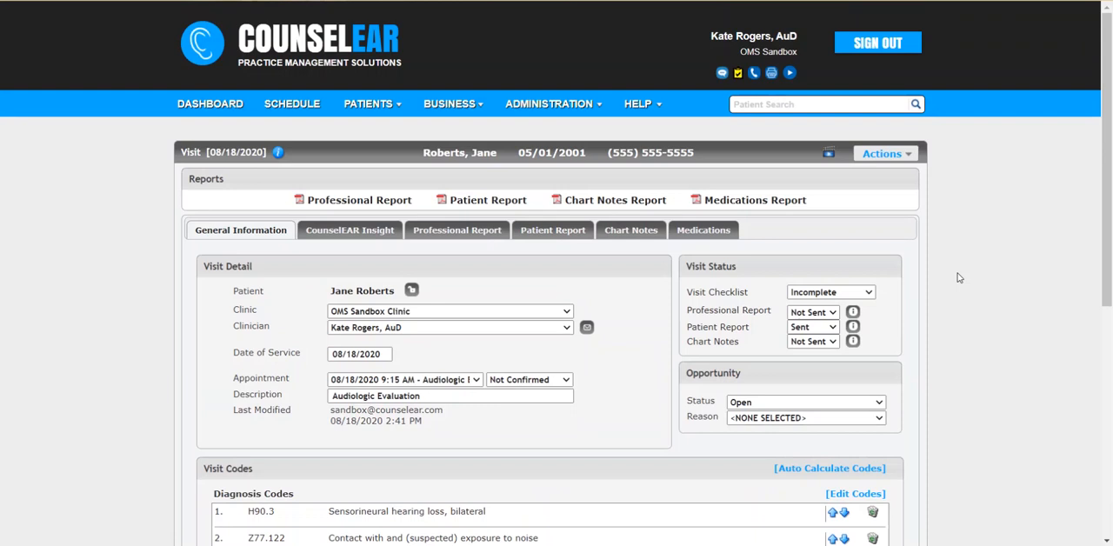
left_click(911, 156)
scroll(1022, 173, "down", 4)
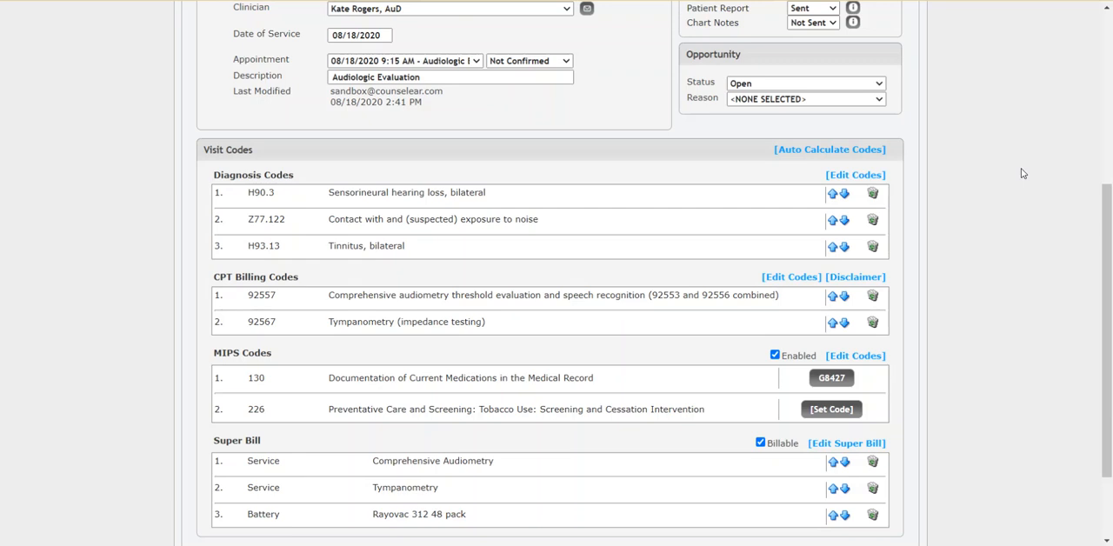
scroll(1022, 174, "up", 3)
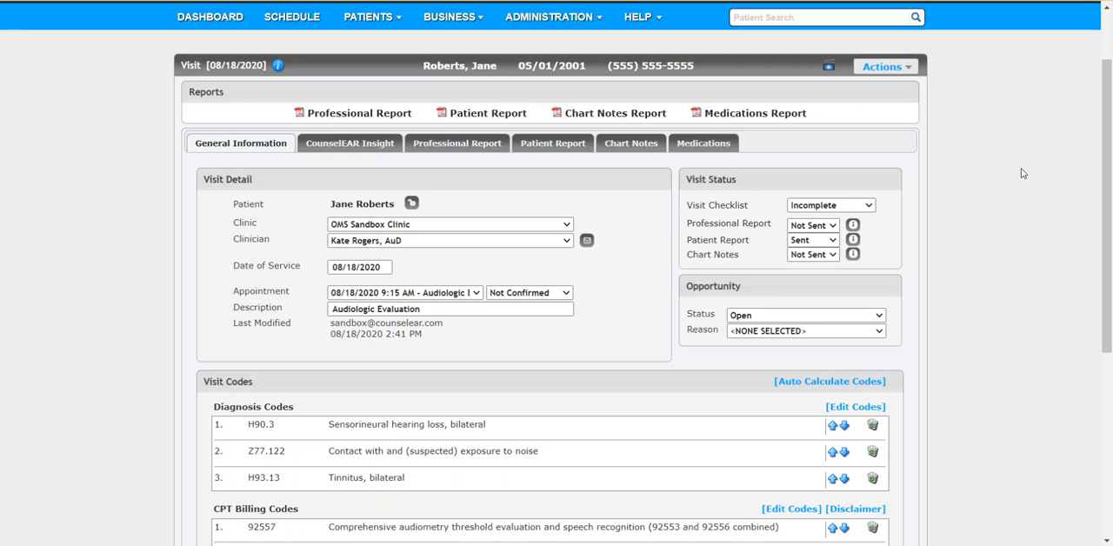
scroll(1017, 201, "down", 2)
scroll(1017, 201, "up", 3)
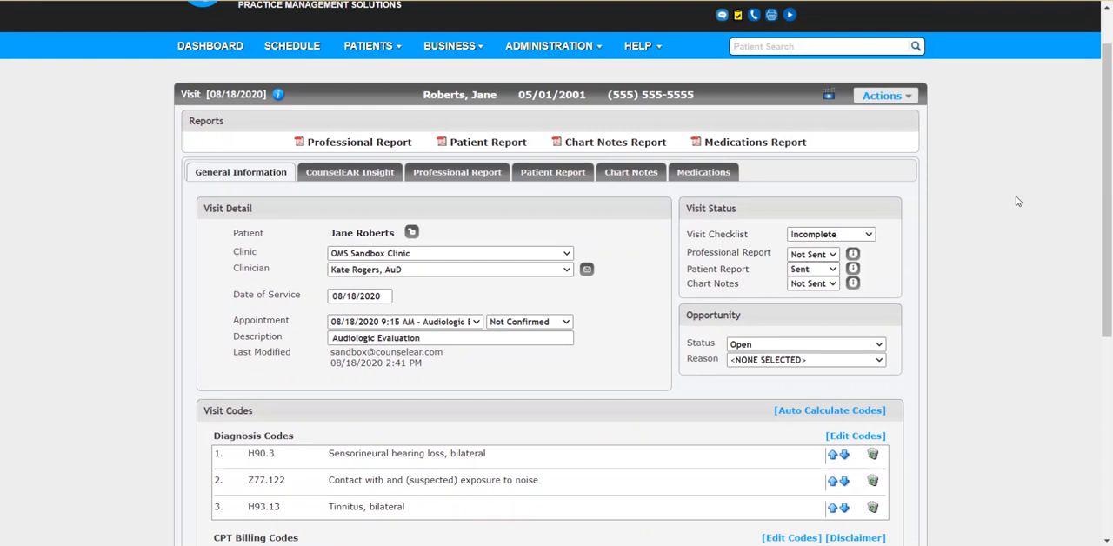
Step: In the professional report's history, expand the noise exposure note "const 20" to "construction - 20 yrs"
left_click(469, 174)
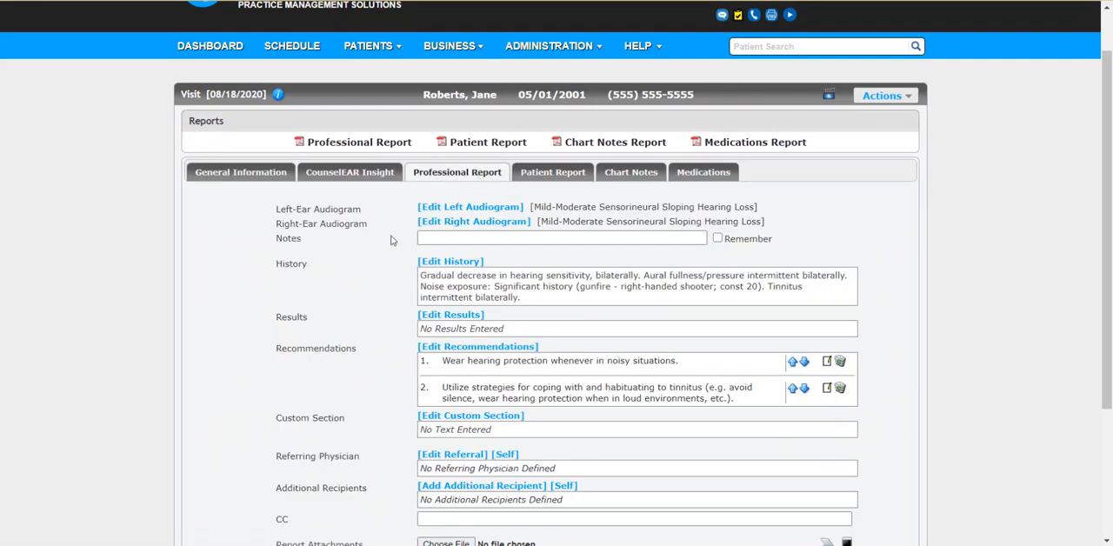
scroll(392, 240, "down", 1)
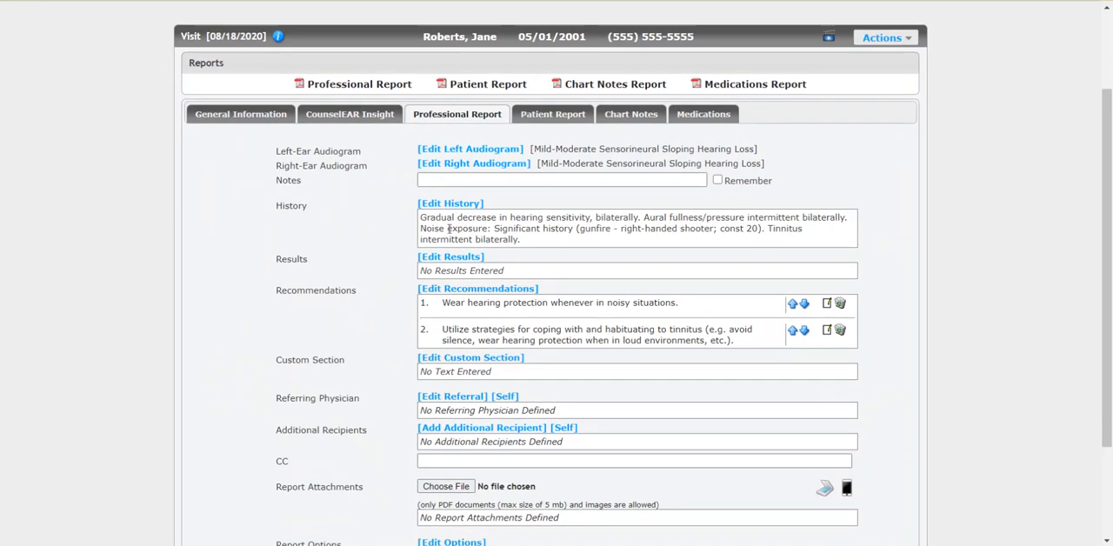
left_click(469, 205)
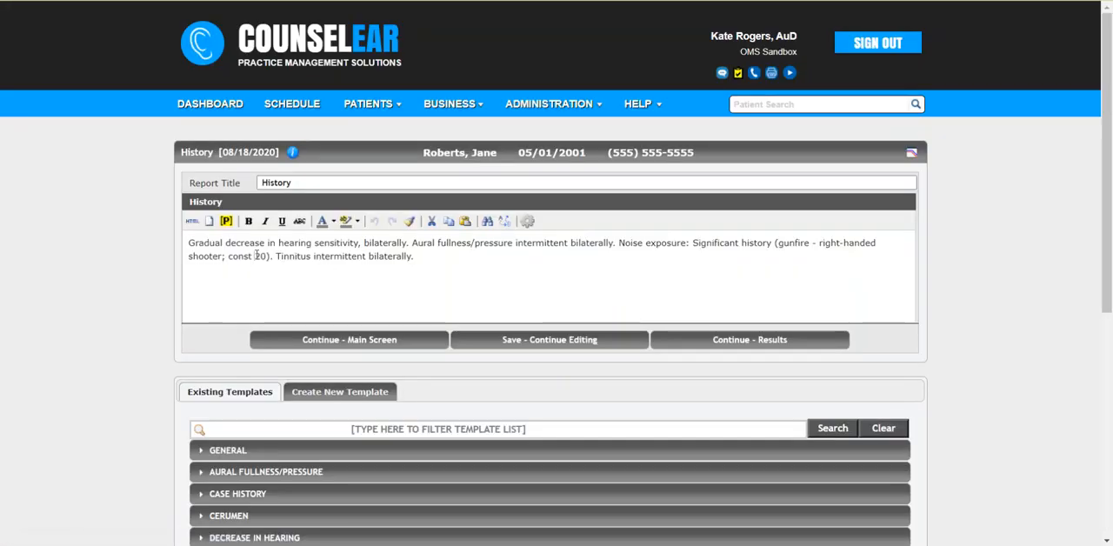
type("(cu")
key("BackSpace")
key("BackSpace")
type("uction -")
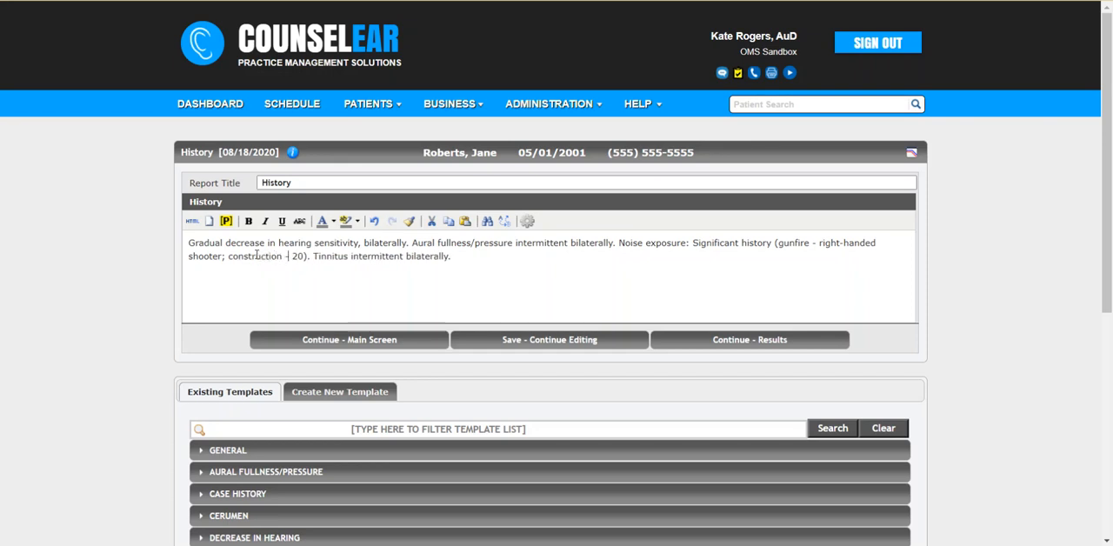
type(" 20 yea")
key("BackSpace")
key("BackSpace")
type("rs")
Step: Add the "Family history of hearing loss: Father." template to the history and continue to the results
left_click(434, 288)
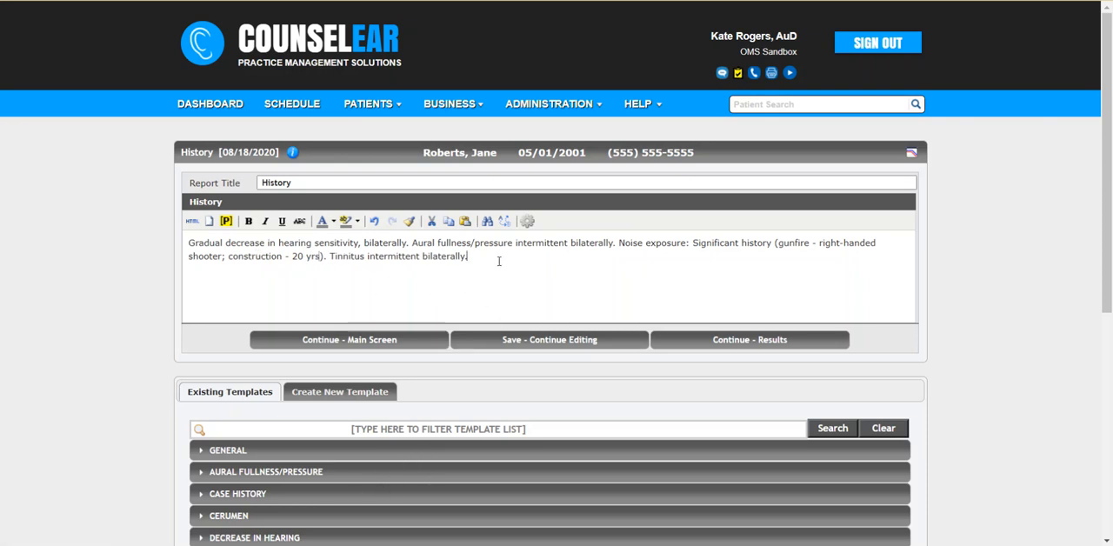
left_click_drag(1106, 251, 1110, 418)
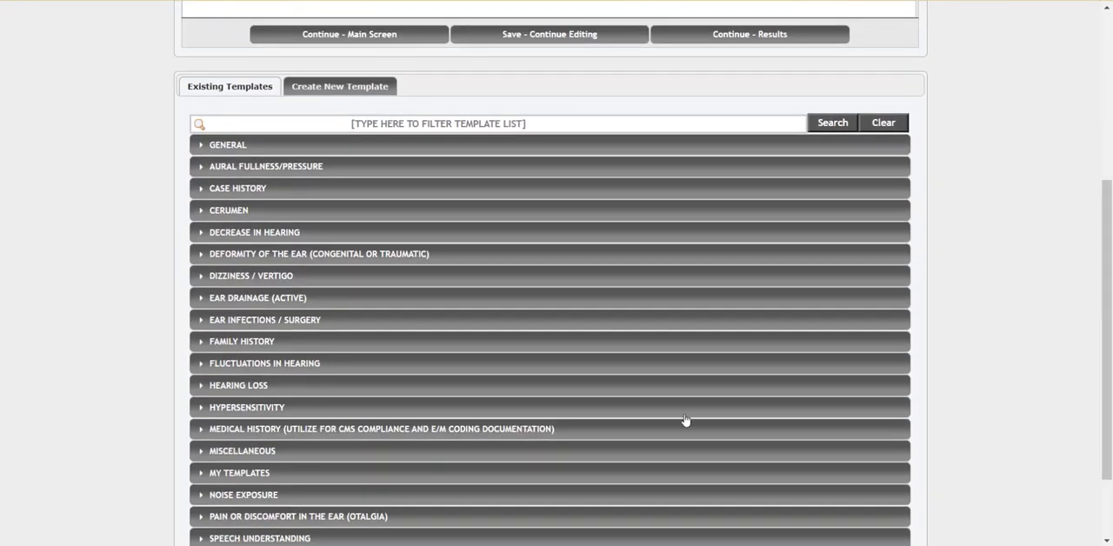
left_click(288, 345)
left_click(305, 385)
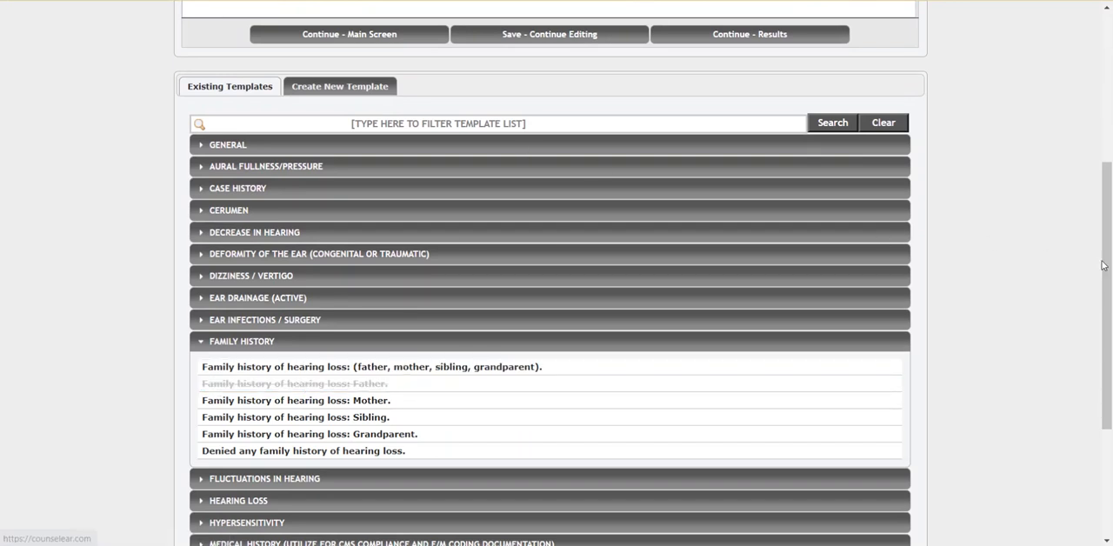
scroll(666, 180, "up", 3)
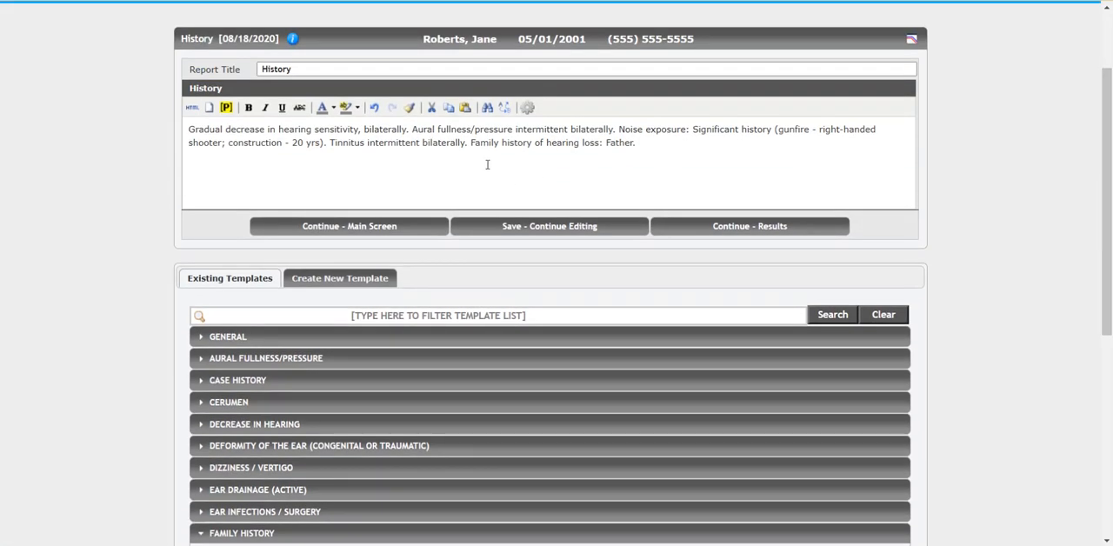
left_click_drag(473, 143, 631, 142)
left_click(704, 146)
left_click(729, 227)
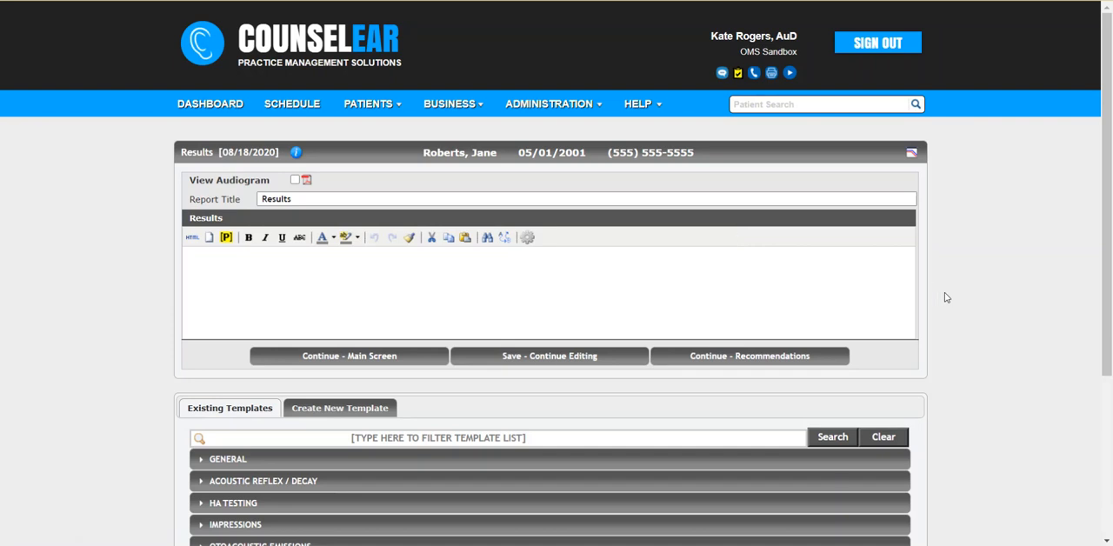
Step: Insert the general template covering otoscopy, tympanometry, pure tone testing and word recognition into the results
scroll(946, 297, "down", 2)
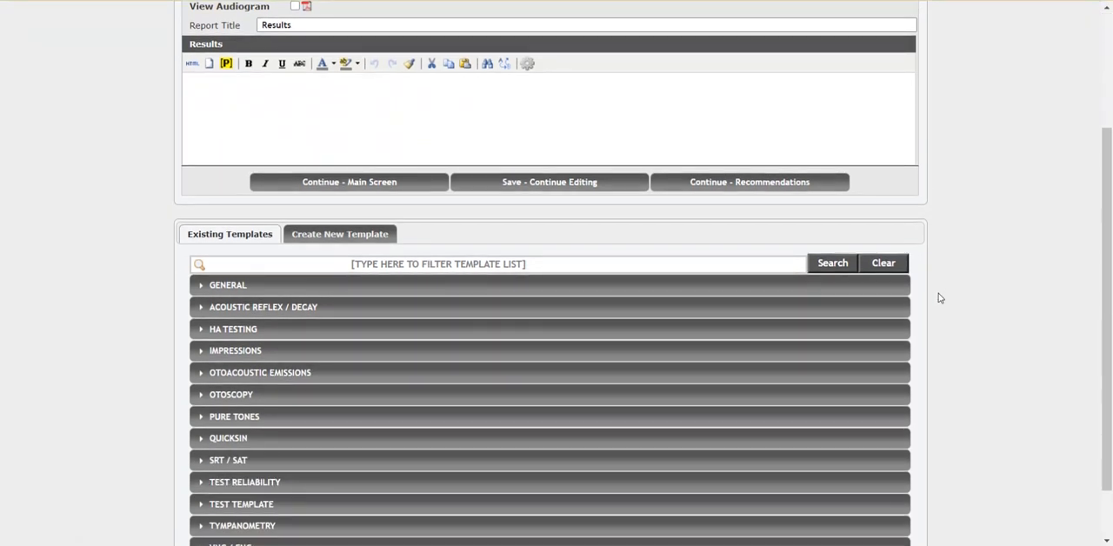
left_click(377, 292)
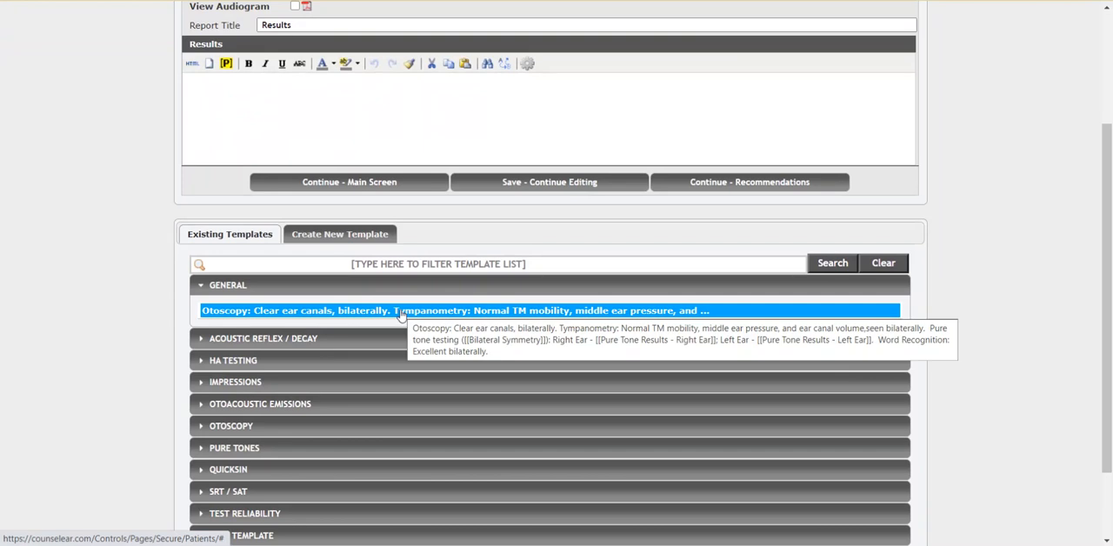
left_click(401, 311)
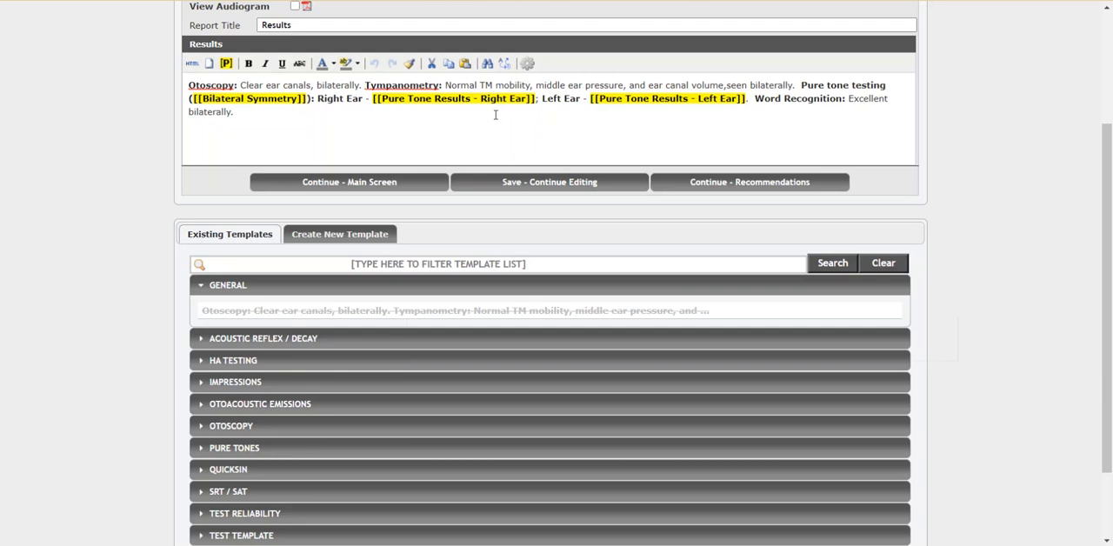
Step: Add the QuickSIN template for mild Signal-to-Noise Ratio (SNR) loss to the results
left_click_drag(1108, 209, 1109, 276)
left_click(303, 373)
left_click(324, 415)
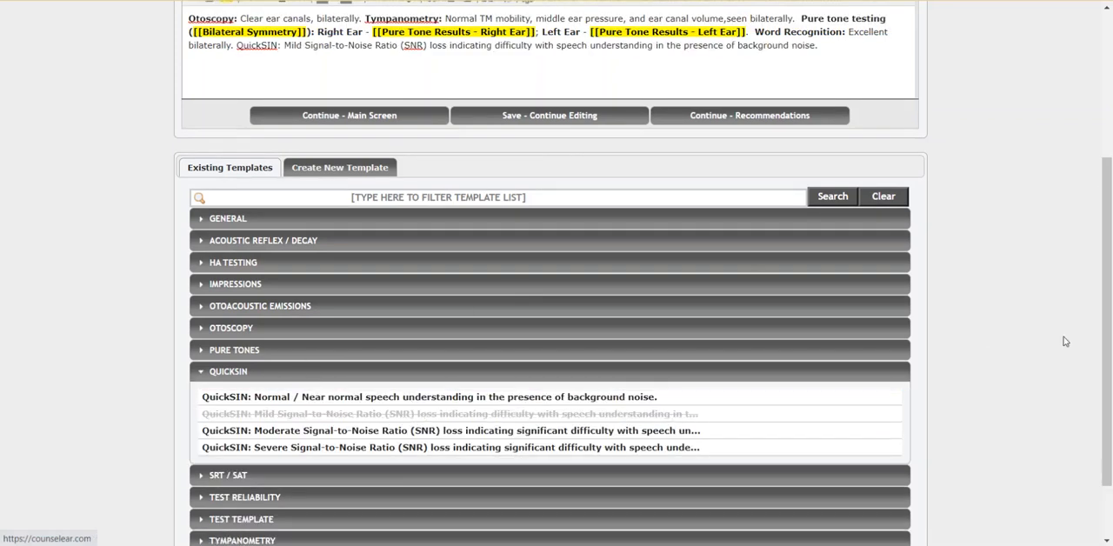
Step: Make the "QuickSIN:" label in the results bold and continue to the recommendations
left_click_drag(1108, 347, 1107, 236)
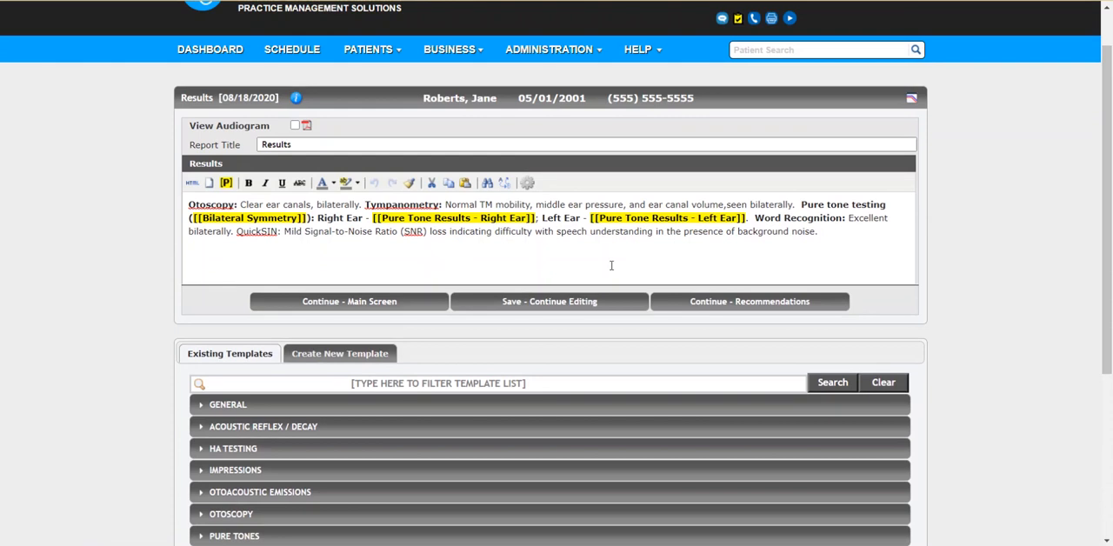
left_click_drag(281, 231, 239, 235)
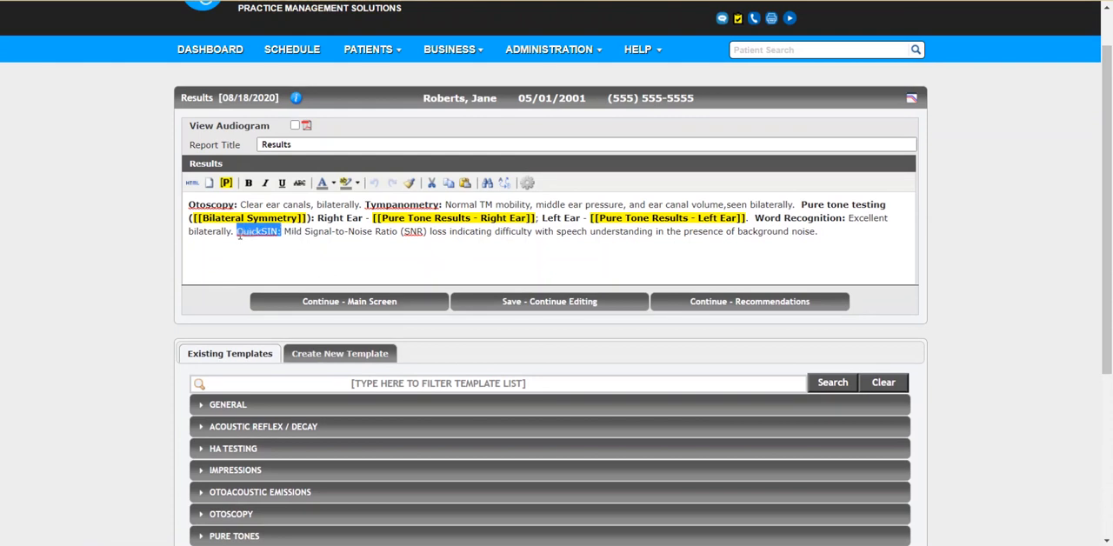
left_click(248, 182)
left_click(337, 243)
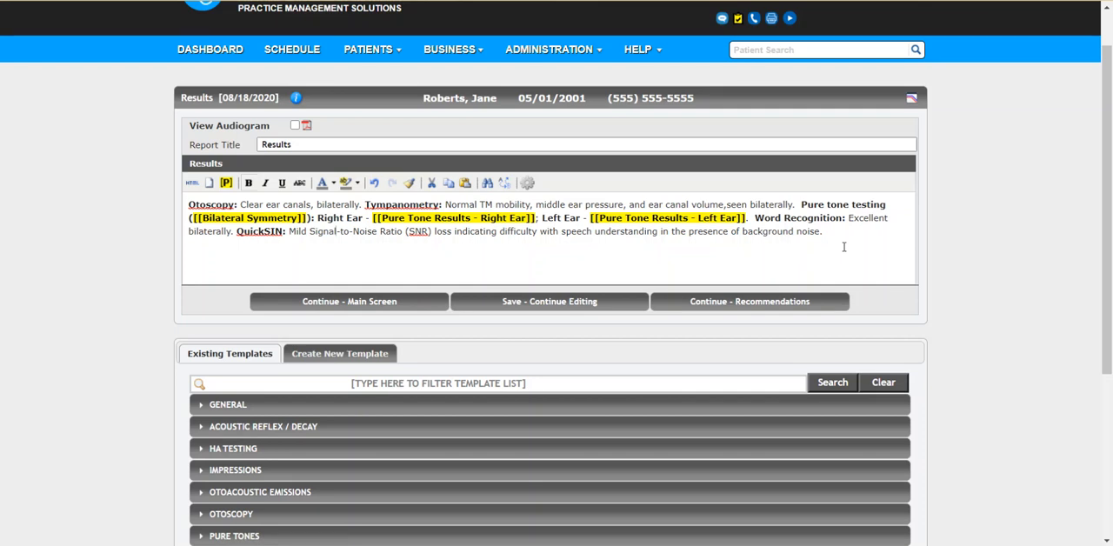
left_click(749, 302)
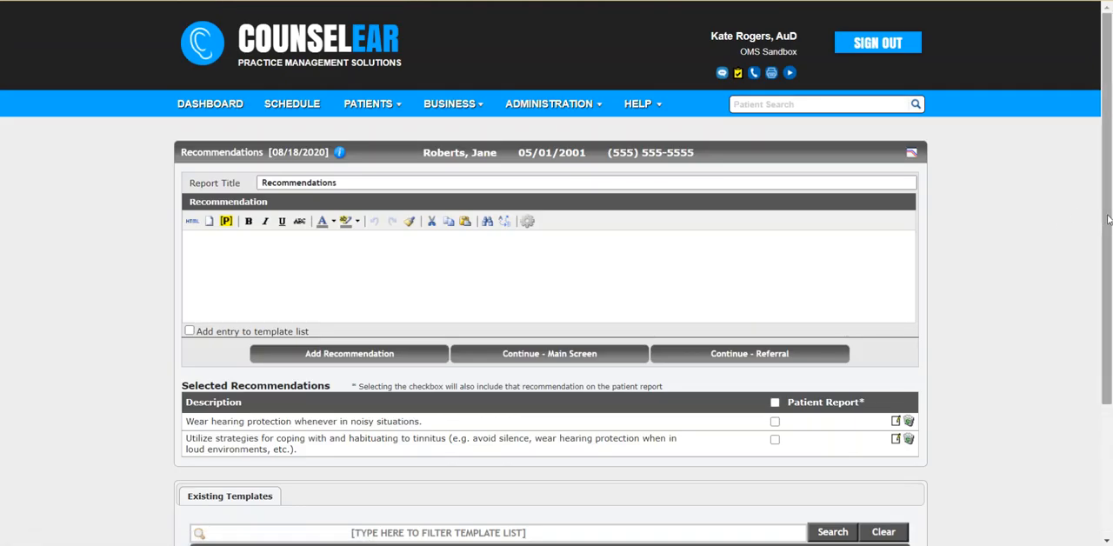
Step: Add the general recommendations "Follow-up with [[Referral]] to review today's results." and "Pursue a trial with amplification.", and return to the main screen
left_click_drag(1107, 219, 1105, 320)
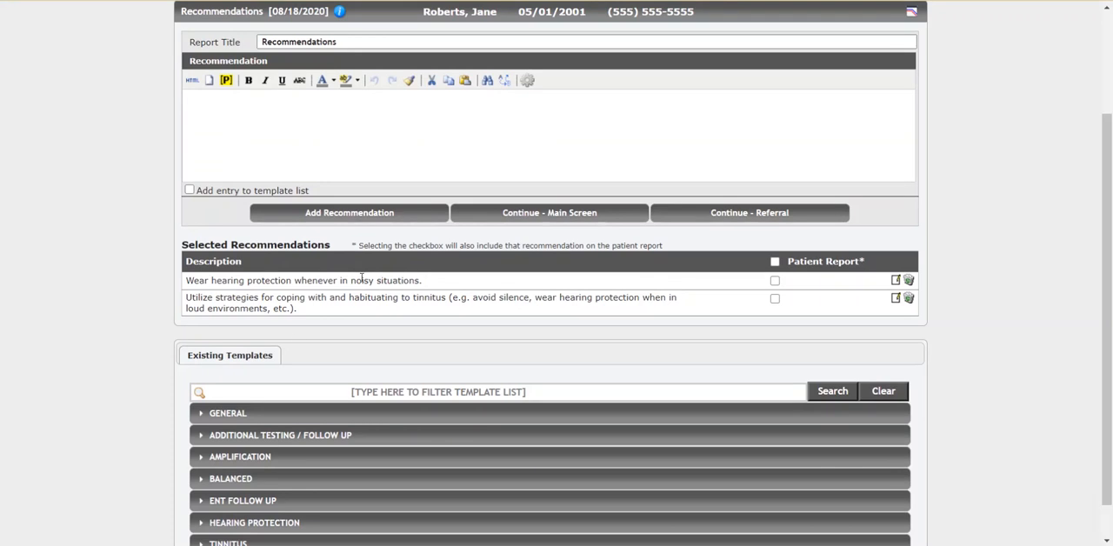
scroll(964, 350, "down", 1)
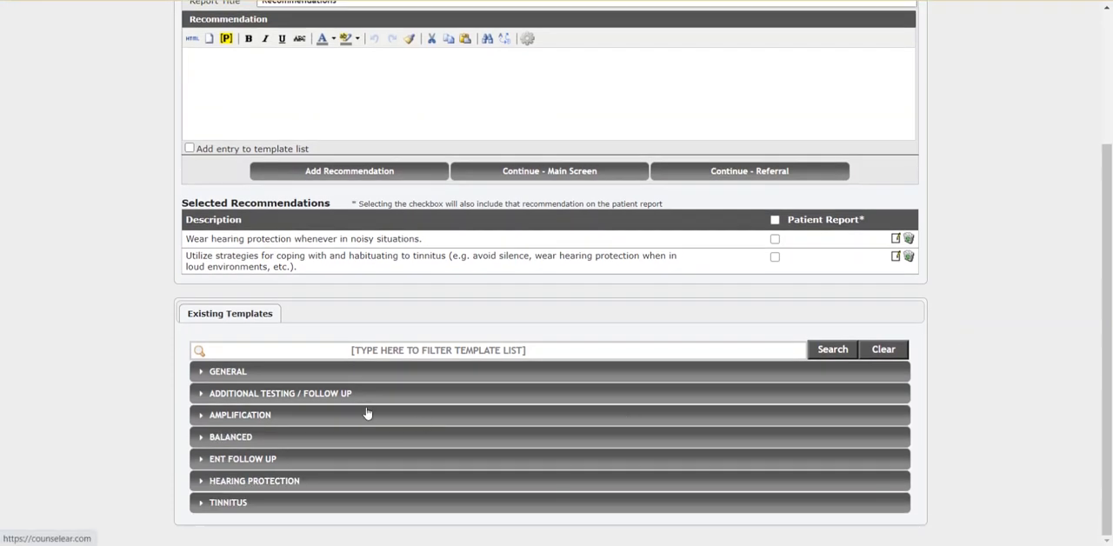
left_click(329, 375)
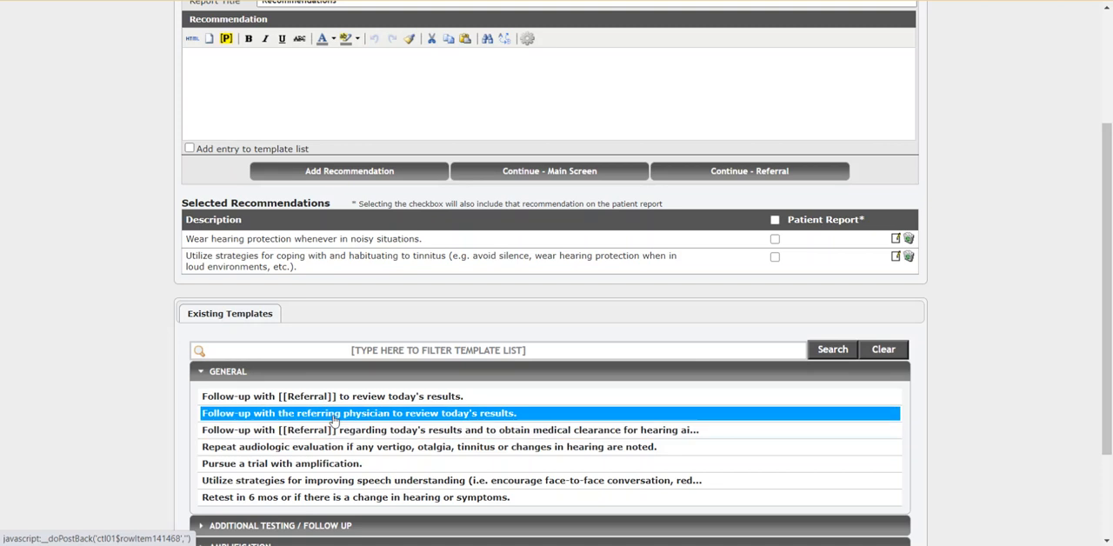
left_click(335, 400)
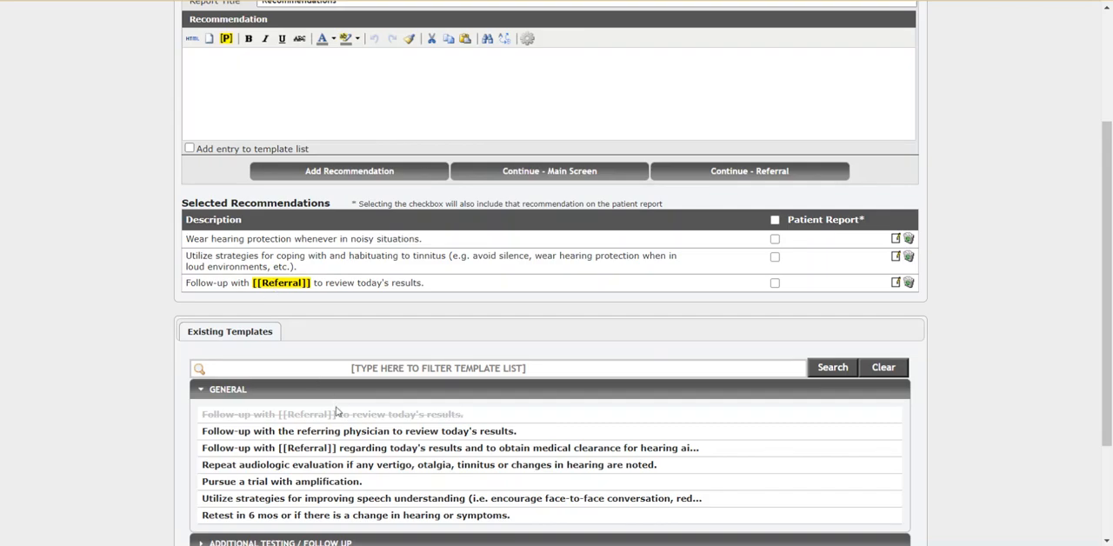
left_click(322, 485)
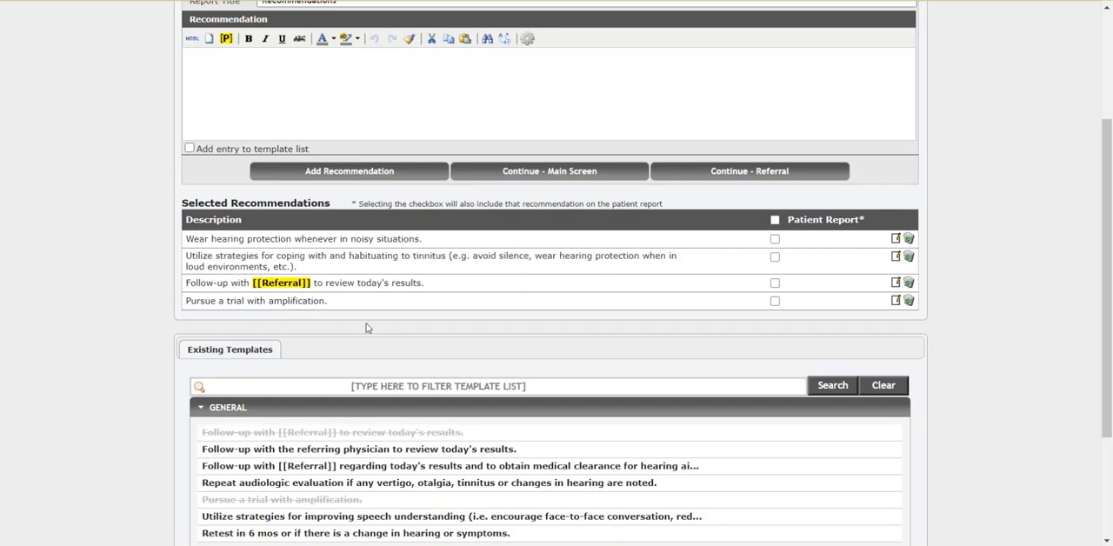
left_click(559, 172)
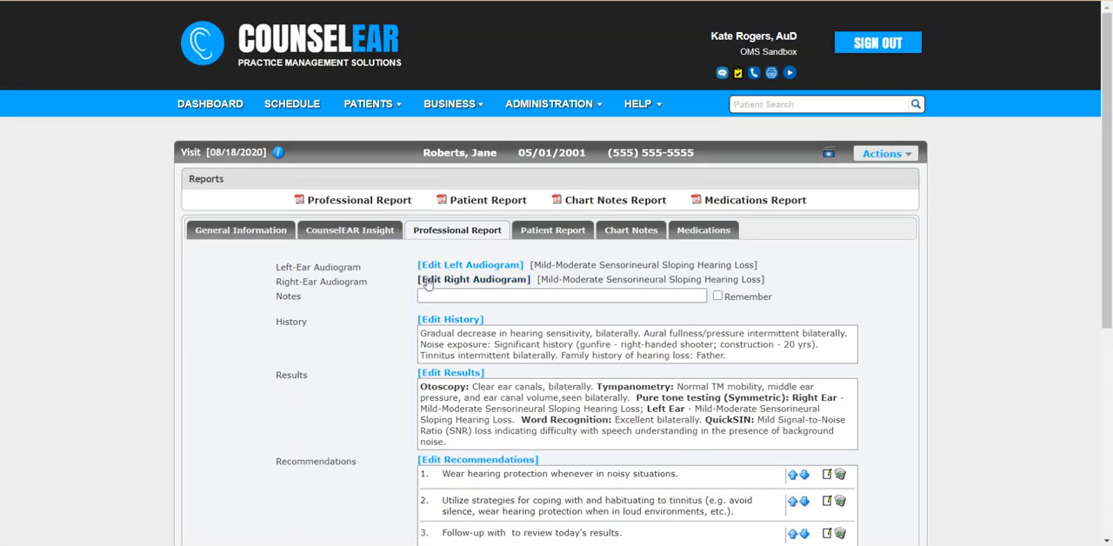
Step: Check the professional report's history and results text, and move the follow-up recommendation to the top of the recommendations
scroll(387, 326, "down", 2)
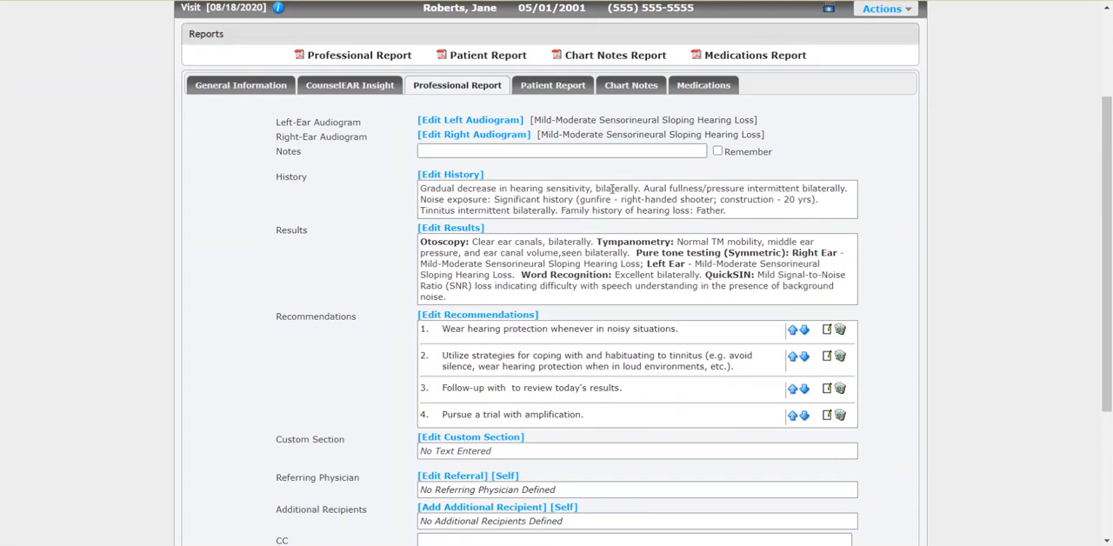
left_click_drag(724, 198, 798, 199)
left_click(796, 220)
left_click_drag(693, 264, 515, 276)
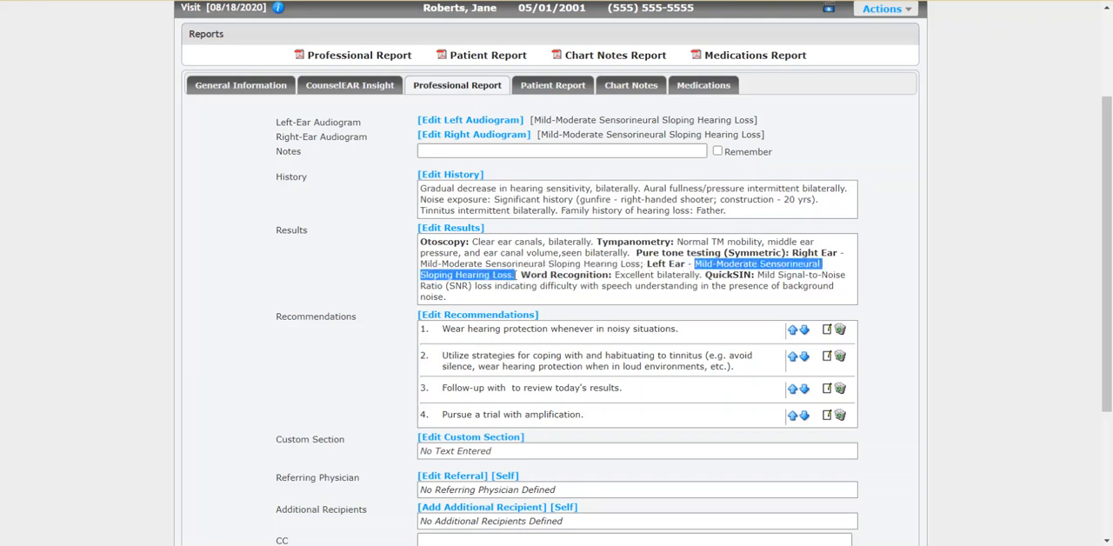
left_click(623, 275)
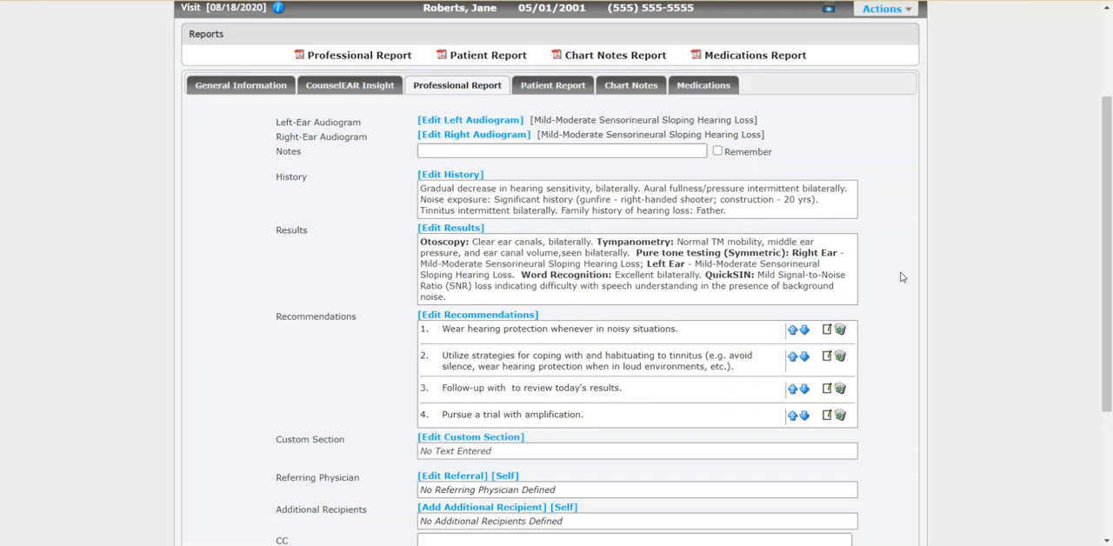
scroll(902, 278, "down", 1)
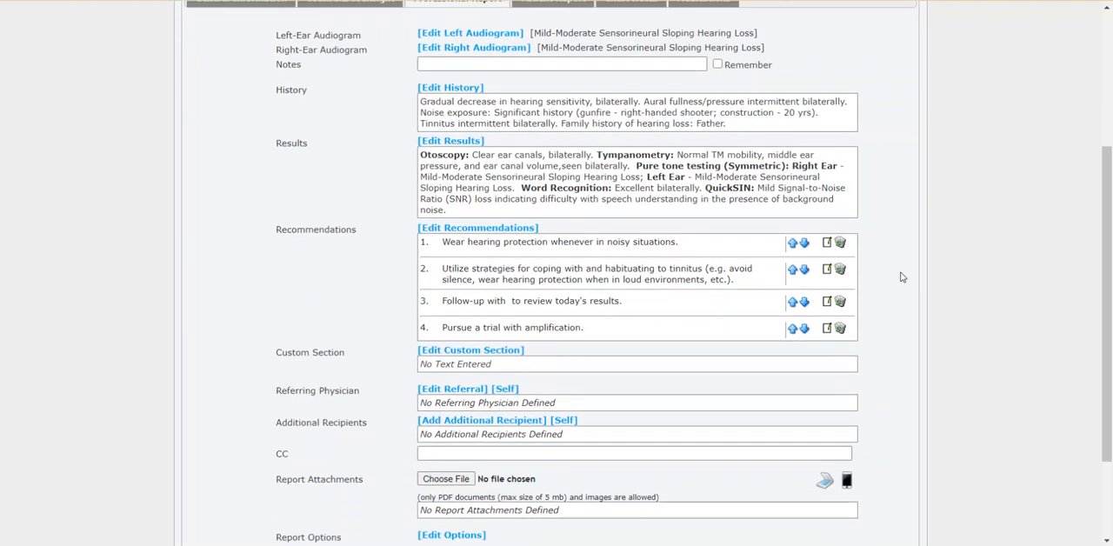
left_click(792, 302)
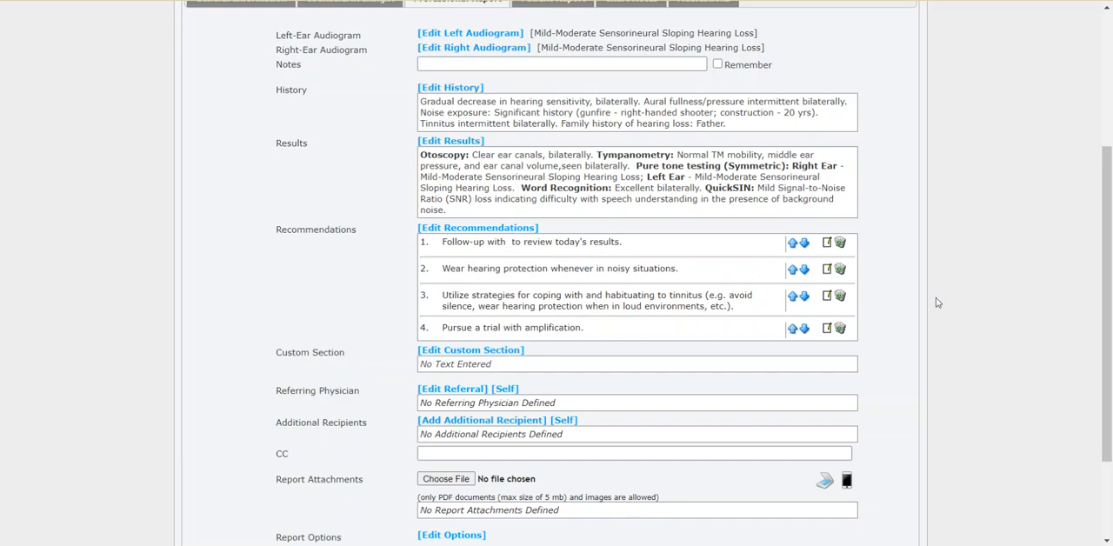
Step: Edit the report's referral and choose the referring physician from the B entries of the referral list
scroll(938, 303, "down", 1)
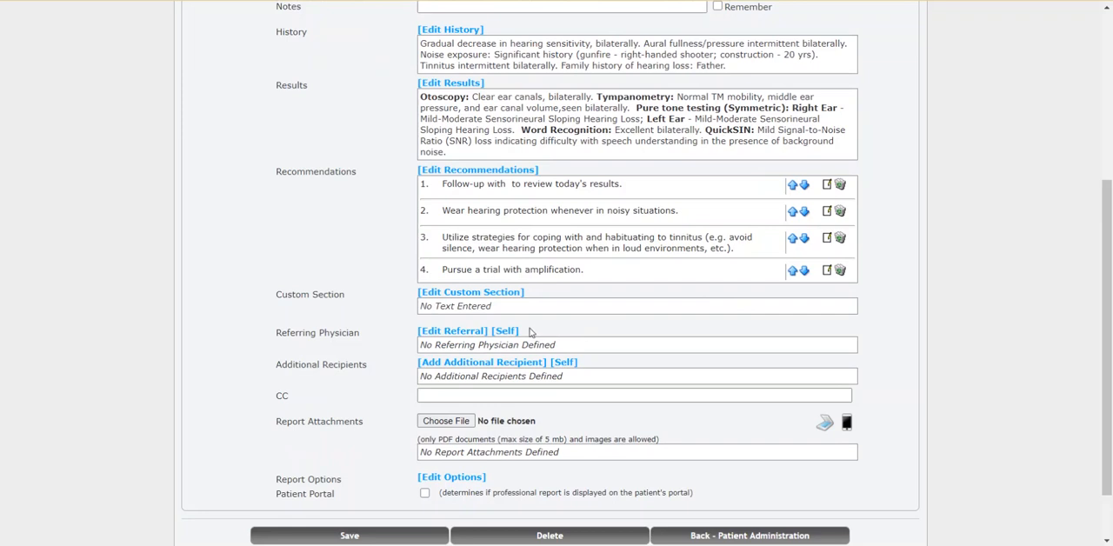
left_click(472, 334)
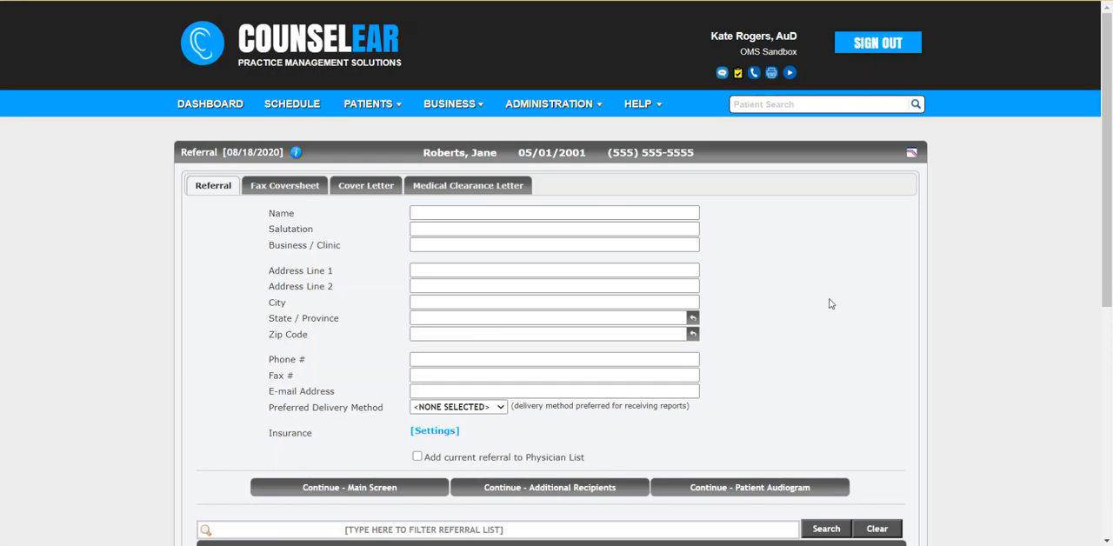
scroll(830, 303, "down", 3)
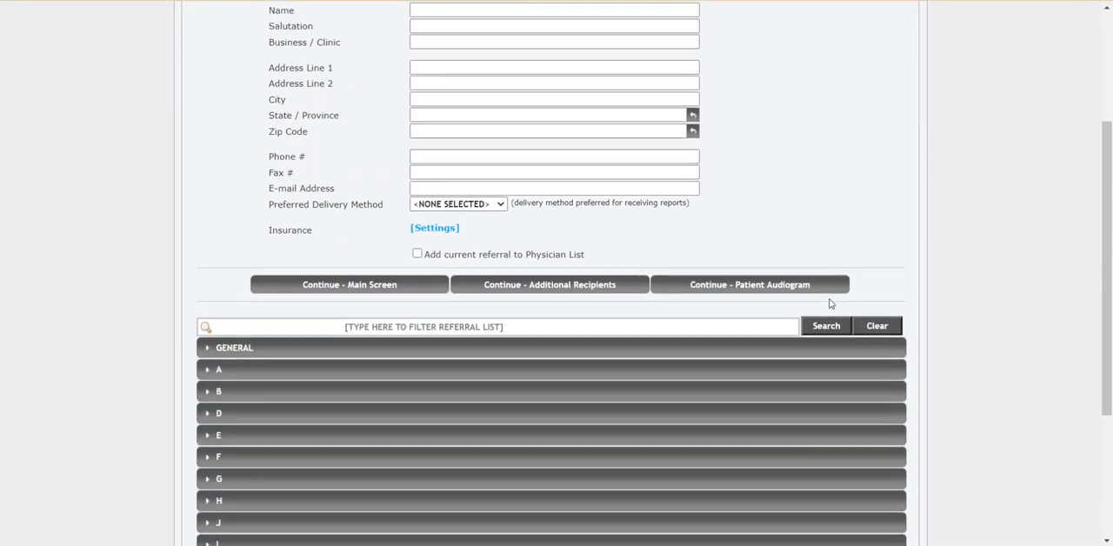
left_click(261, 398)
left_click(286, 419)
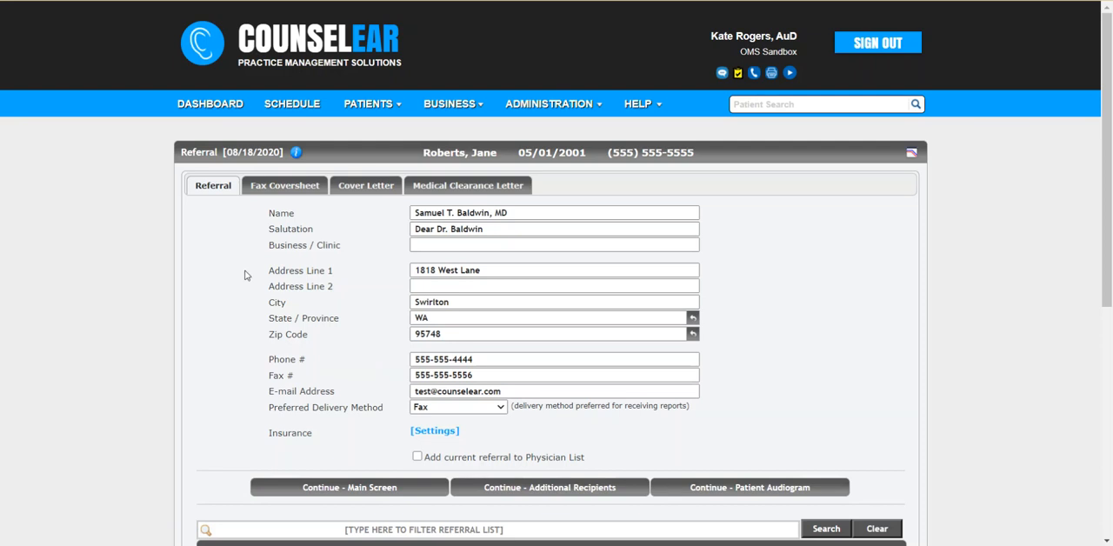
Step: Check the referral's fax coversheet notes and their templates, and enable Display Cover Letter with its default text
left_click(294, 190)
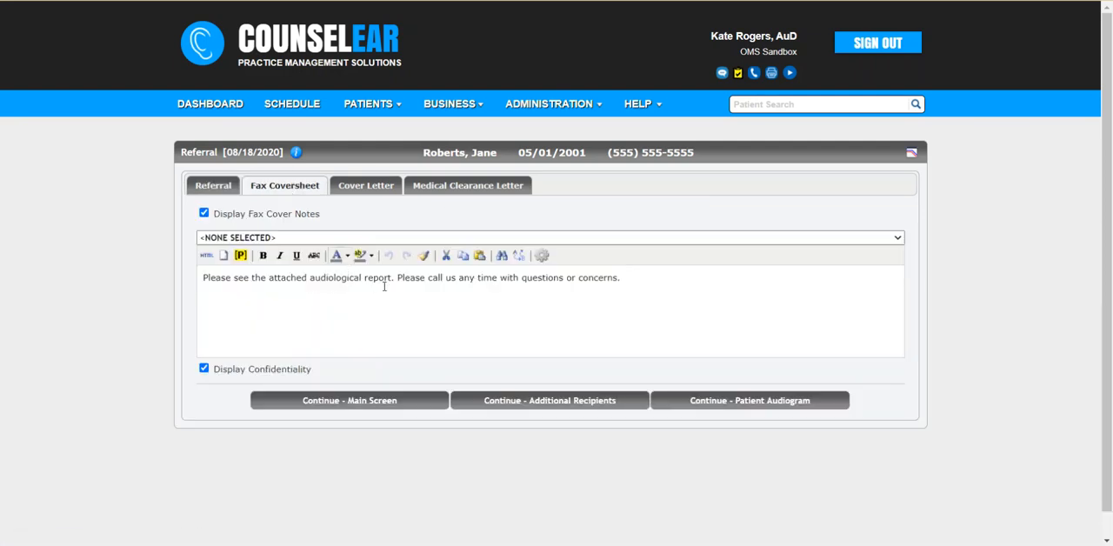
left_click(365, 239)
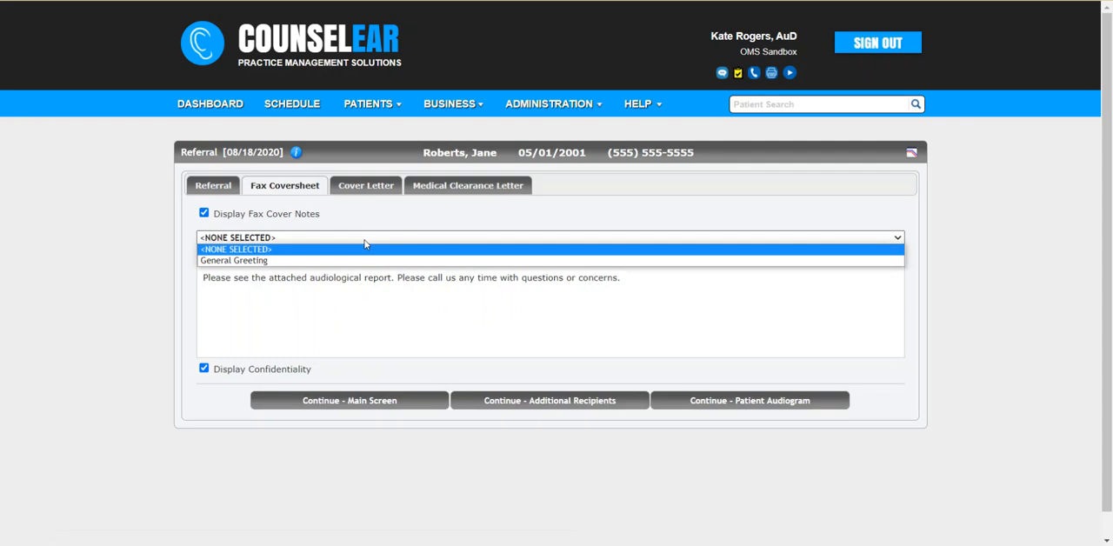
left_click(369, 183)
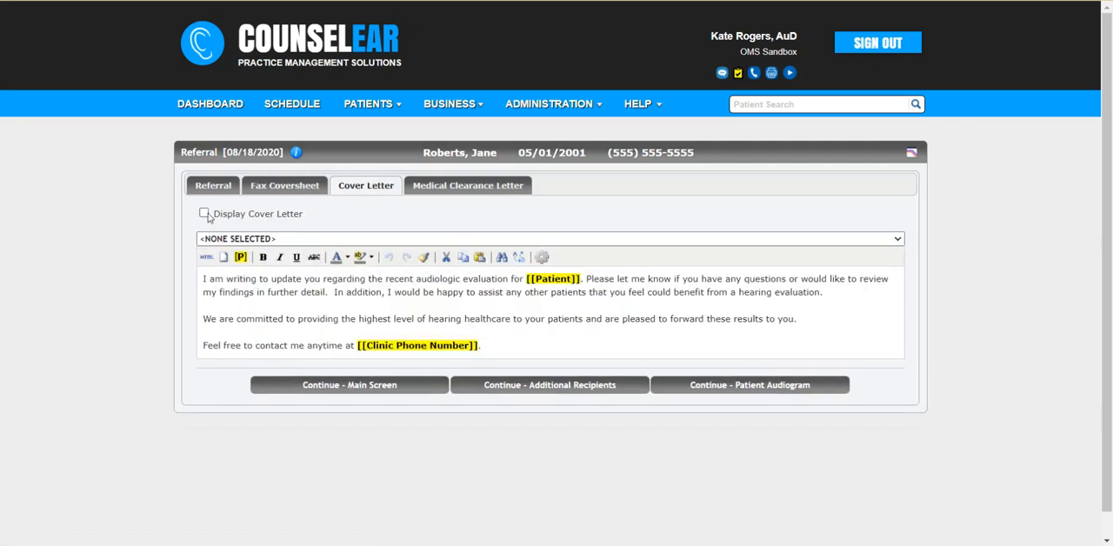
left_click(205, 213)
left_click(326, 237)
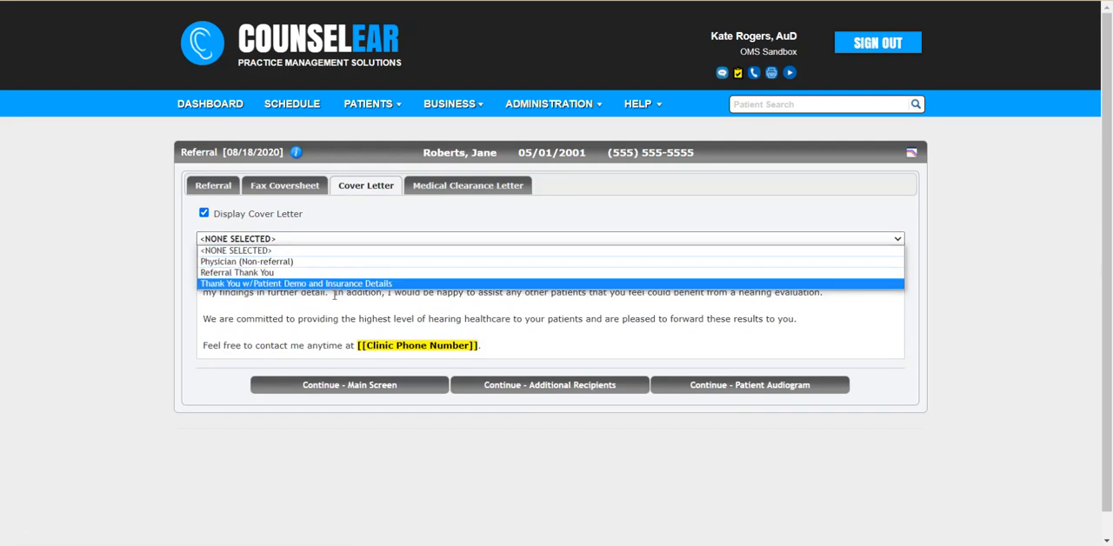
left_click(335, 218)
Step: Enable Display Medical Clearance for the referral with the General Medical Clearance template, and return to the main screen
left_click(446, 185)
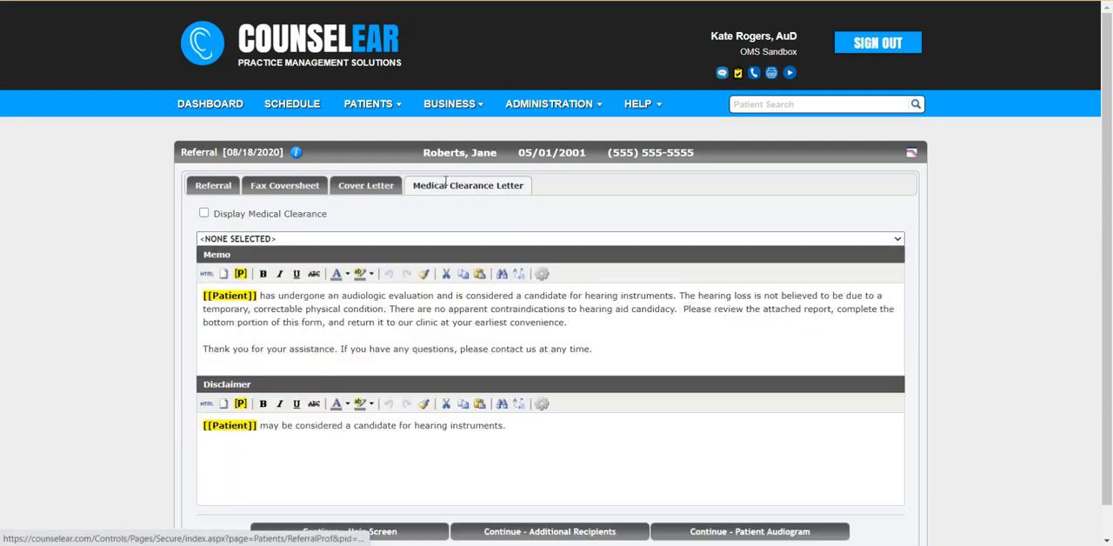
left_click(204, 214)
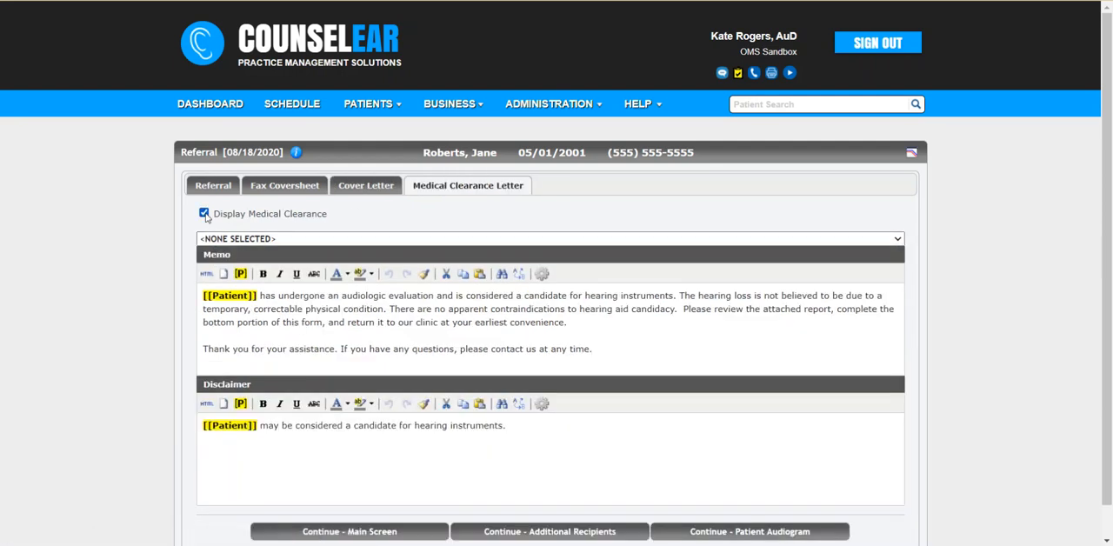
left_click(342, 239)
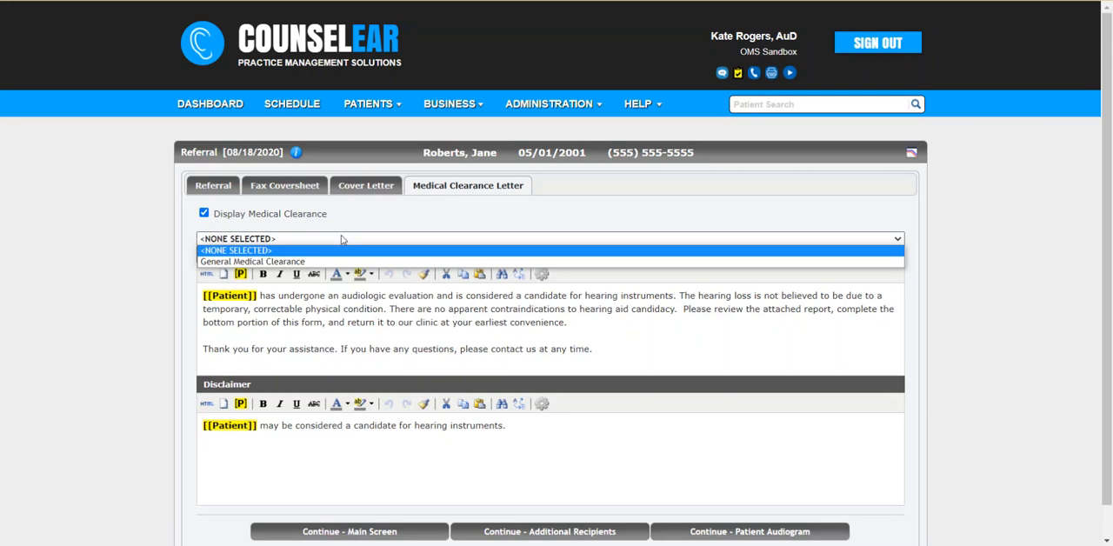
left_click(321, 261)
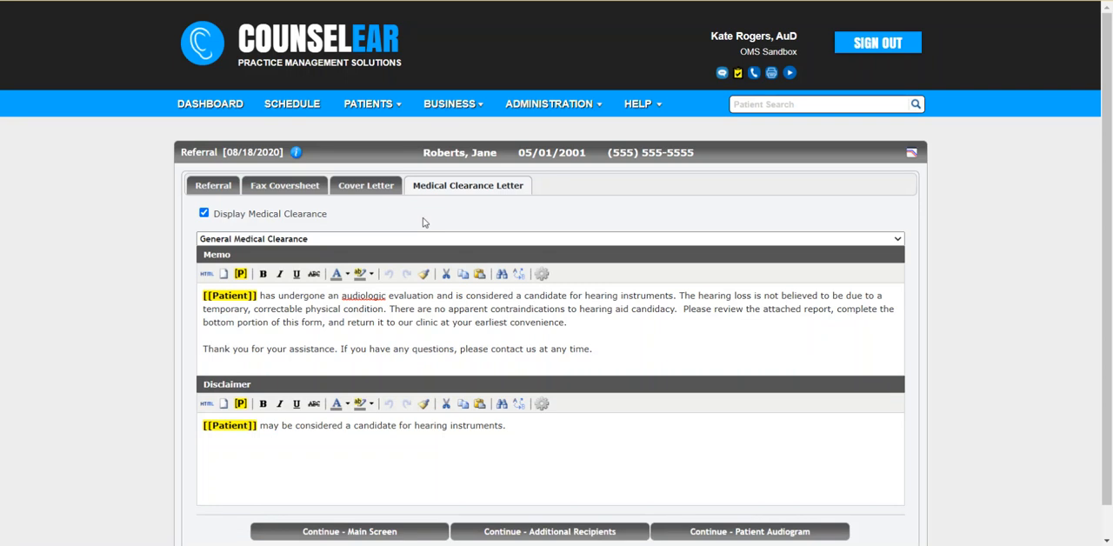
left_click(372, 531)
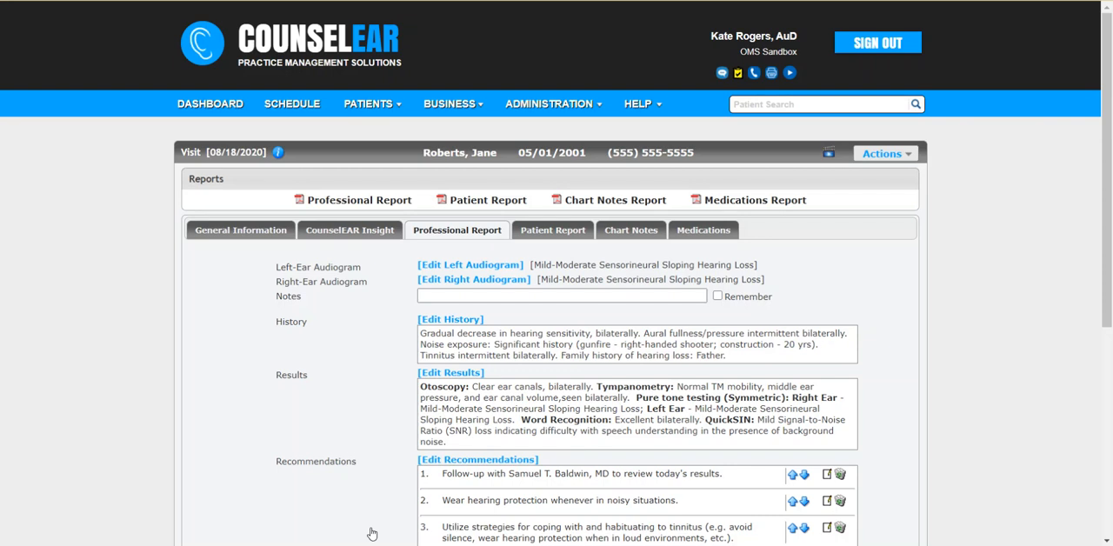
Step: Open the referring physician's report PDF and review its fax coversheet, cover letter and medical clearance pages
scroll(371, 533, "down", 3)
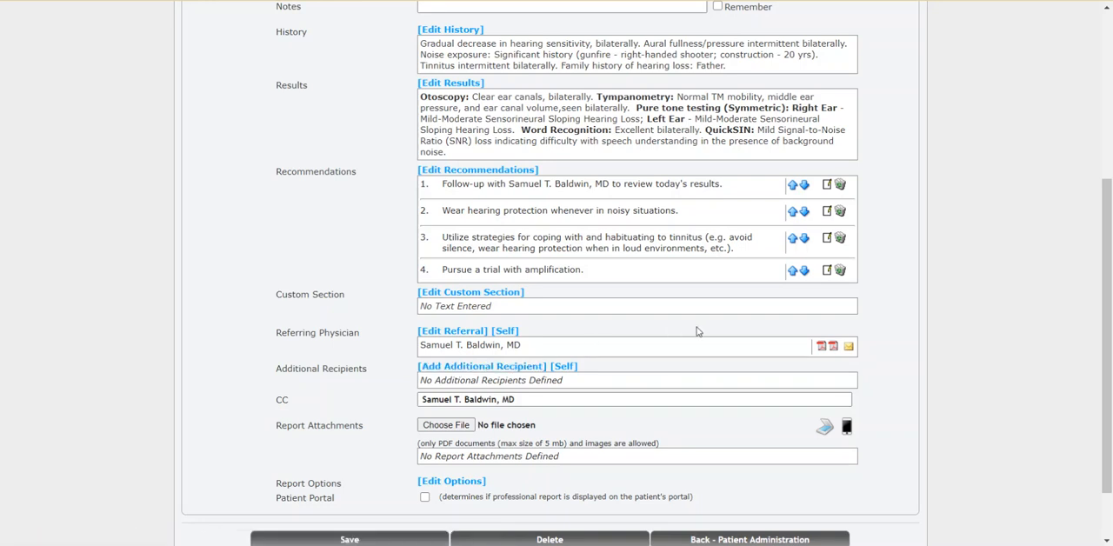
left_click(821, 351)
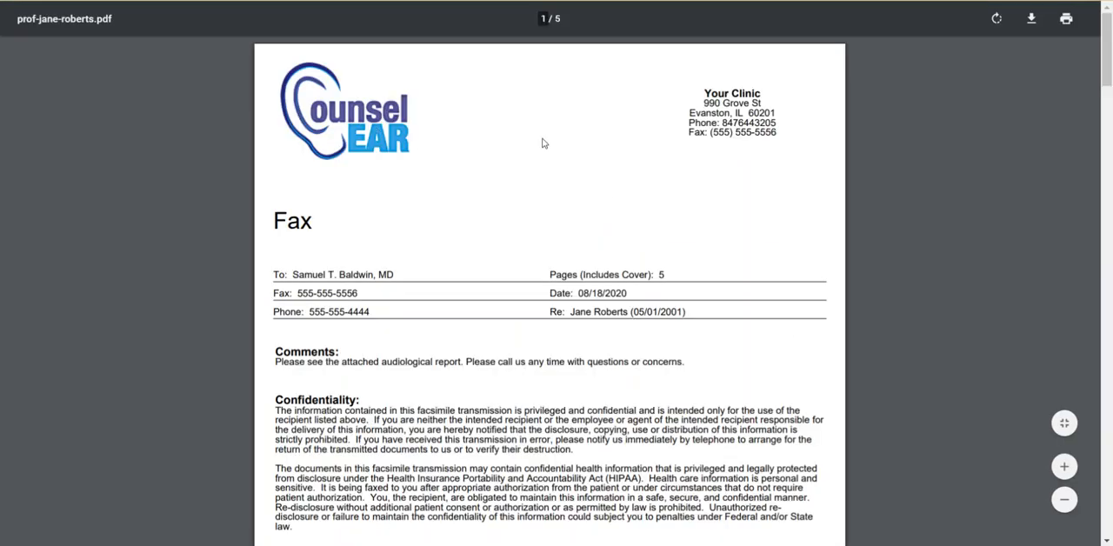
scroll(535, 213, "down", 5)
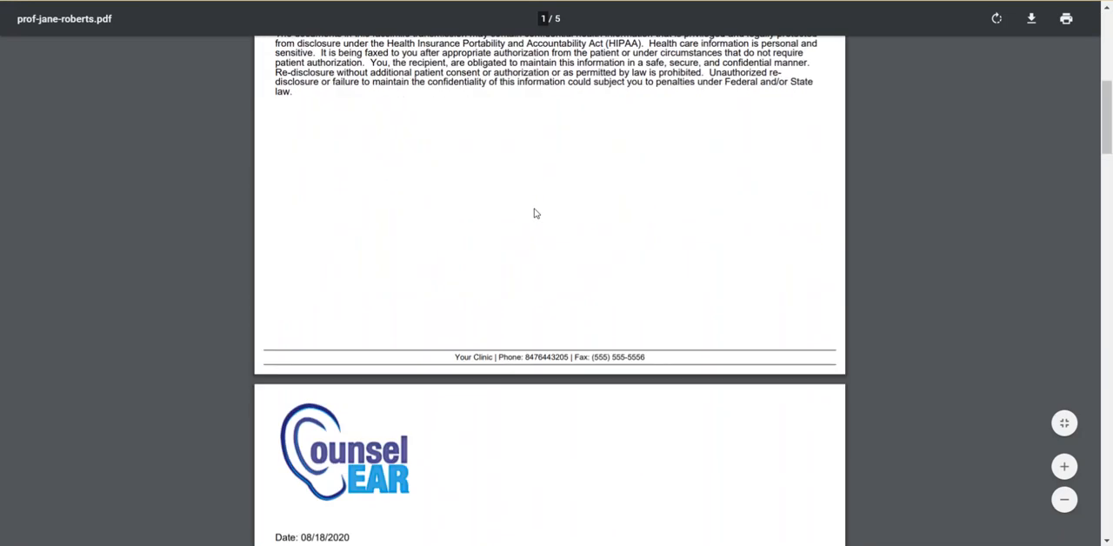
scroll(535, 213, "down", 7)
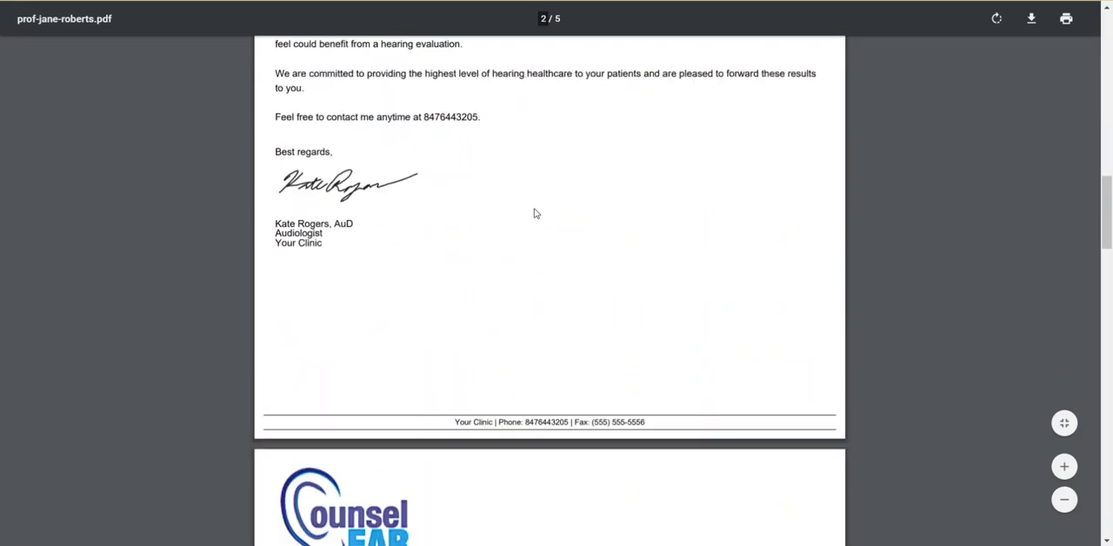
scroll(535, 213, "down", 5)
scroll(536, 213, "up", 5)
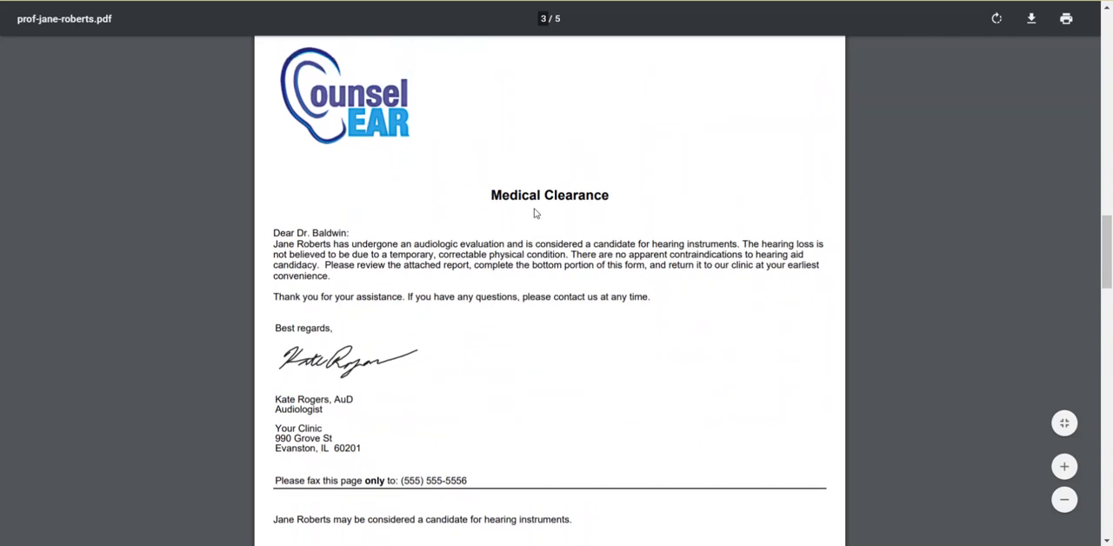
scroll(535, 213, "down", 9)
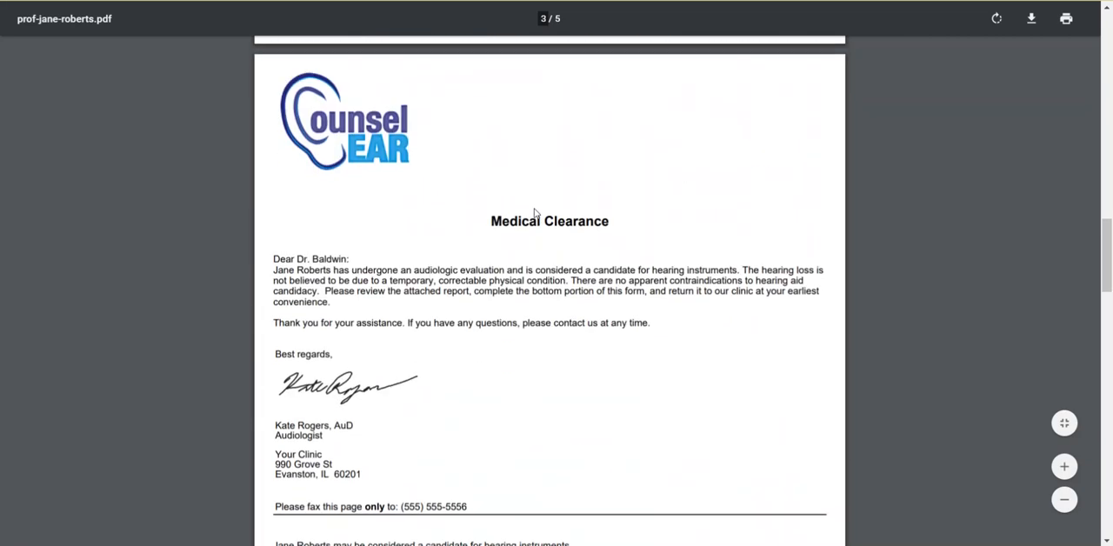
Step: Examine the PDF's audiologic report pages, including audiogram, test tables, history, results, recommendations and signature, and return to the visit
scroll(536, 213, "down", 4)
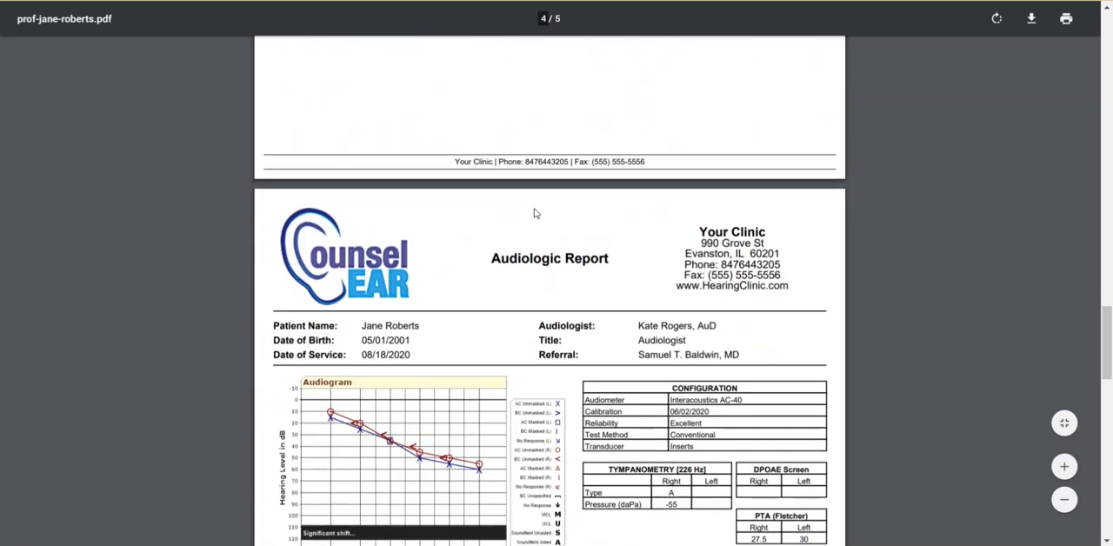
scroll(535, 213, "down", 3)
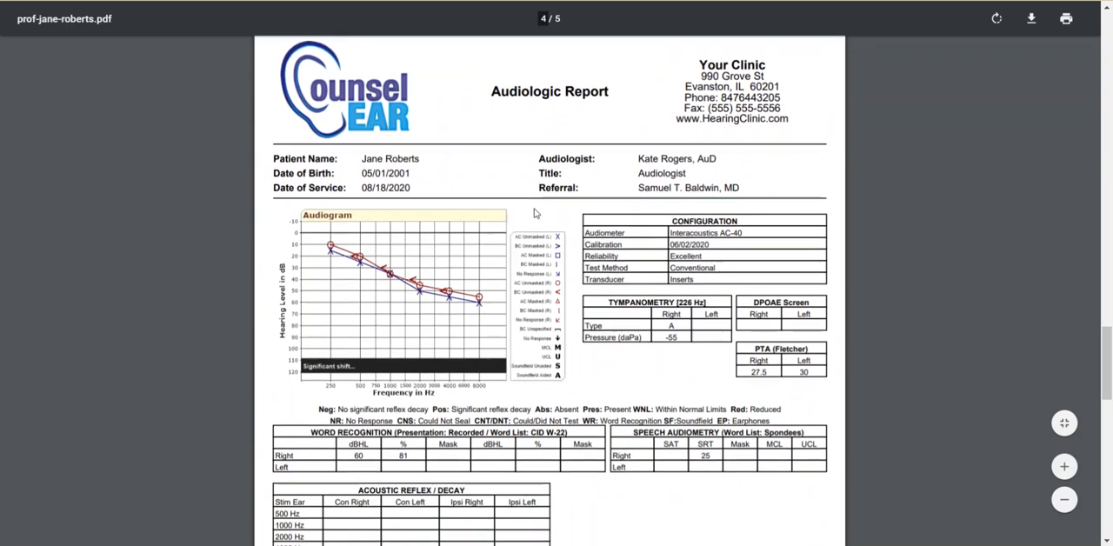
scroll(535, 213, "down", 1)
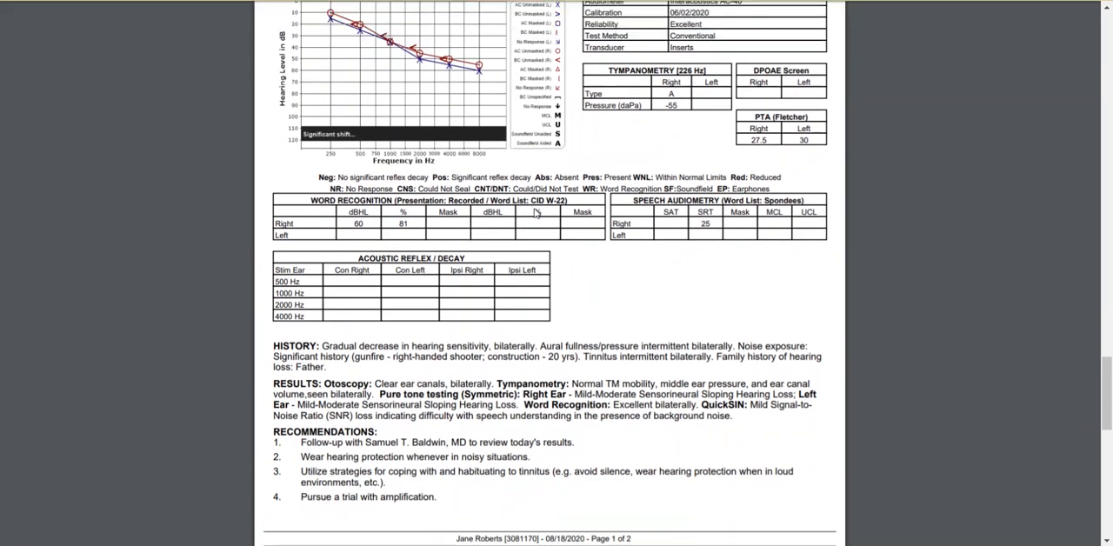
scroll(536, 213, "up", 3)
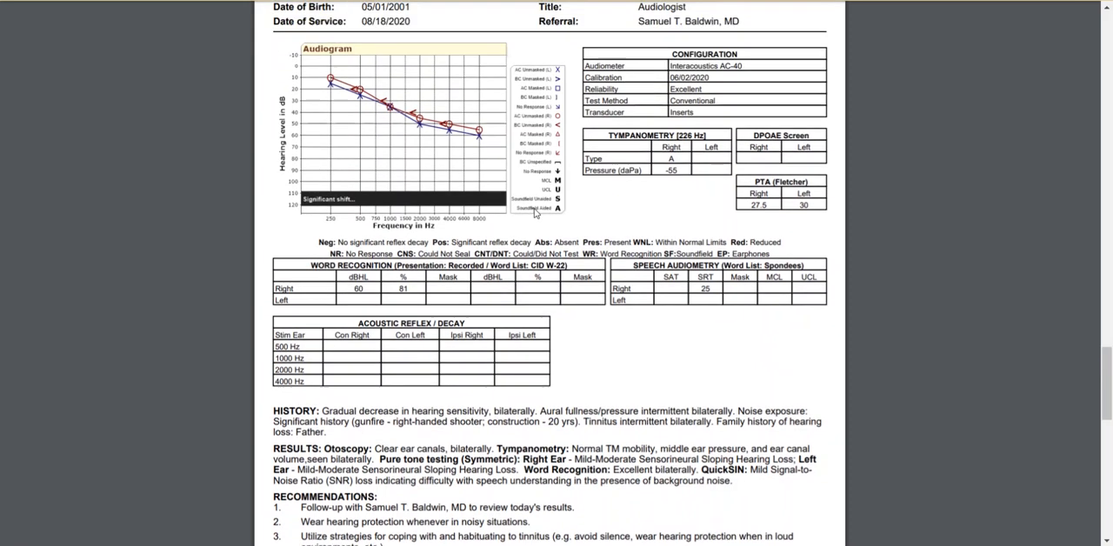
scroll(536, 213, "down", 9)
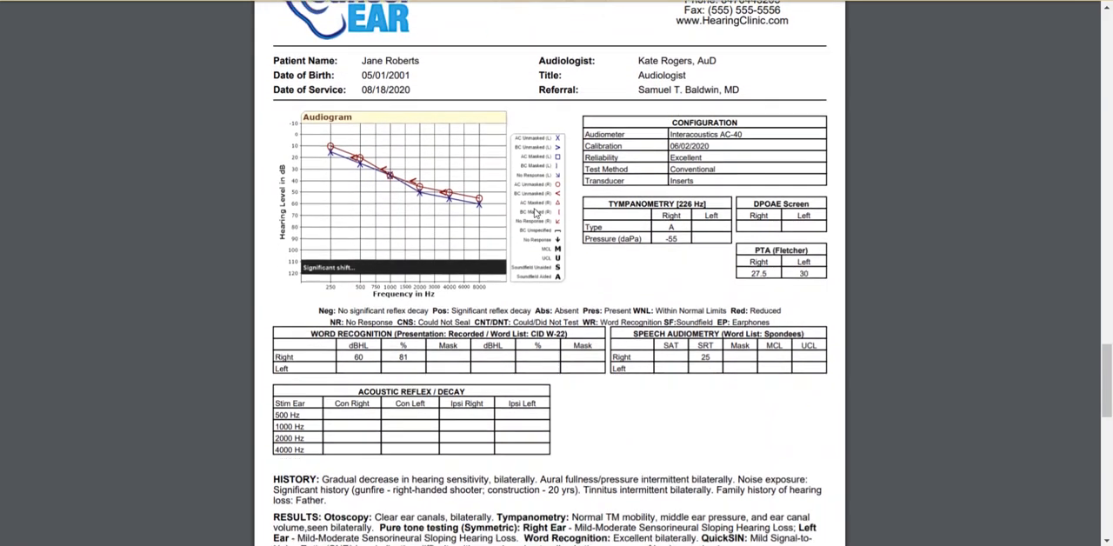
scroll(536, 213, "up", 5)
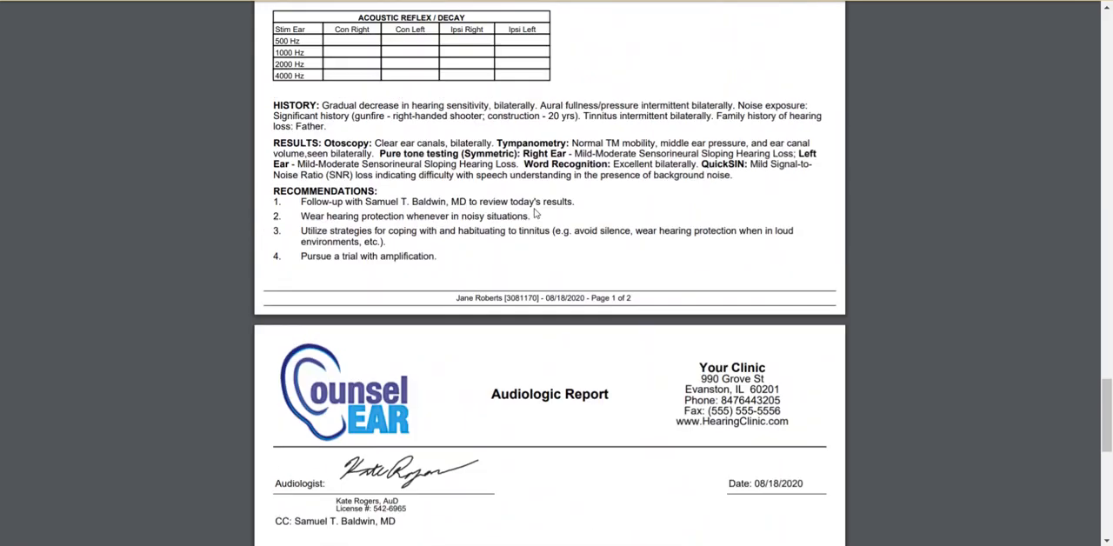
scroll(536, 213, "up", 2)
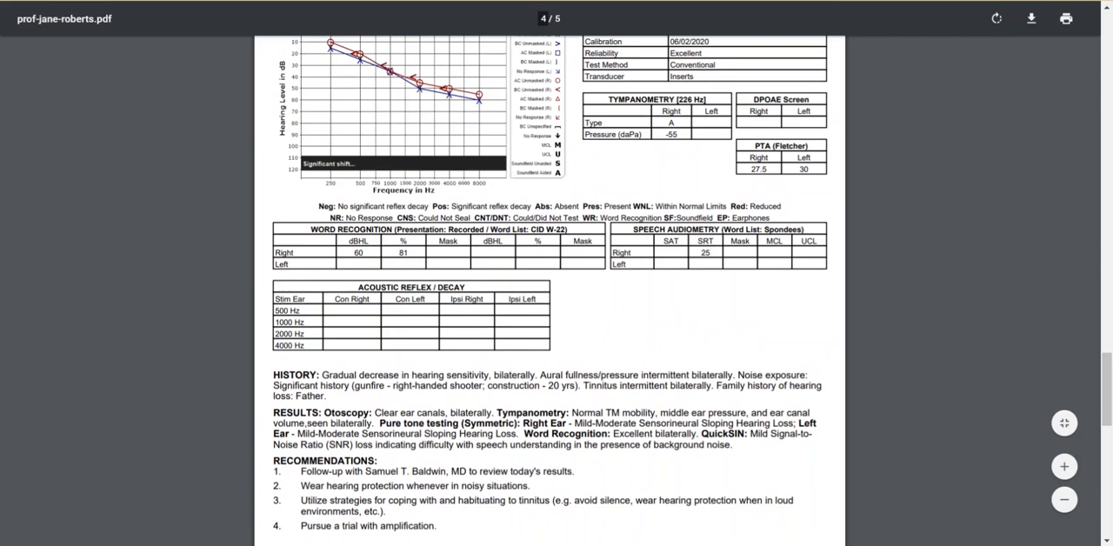
left_click(87, 1)
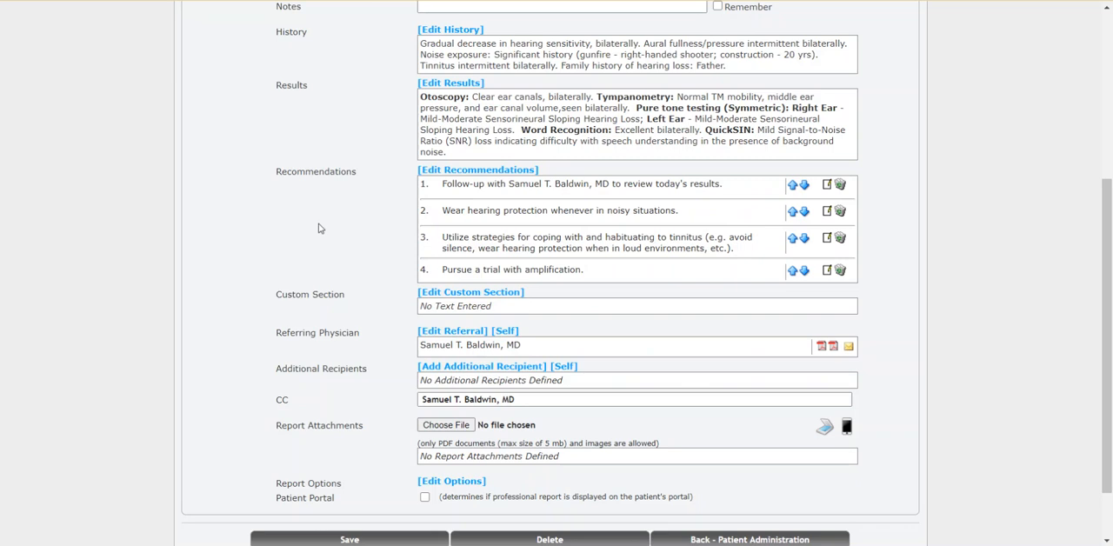
Step: Edit the professional report options to leave out Otoacoustic Emissions and Acoustic Reflex/Decay
scroll(357, 304, "down", 2)
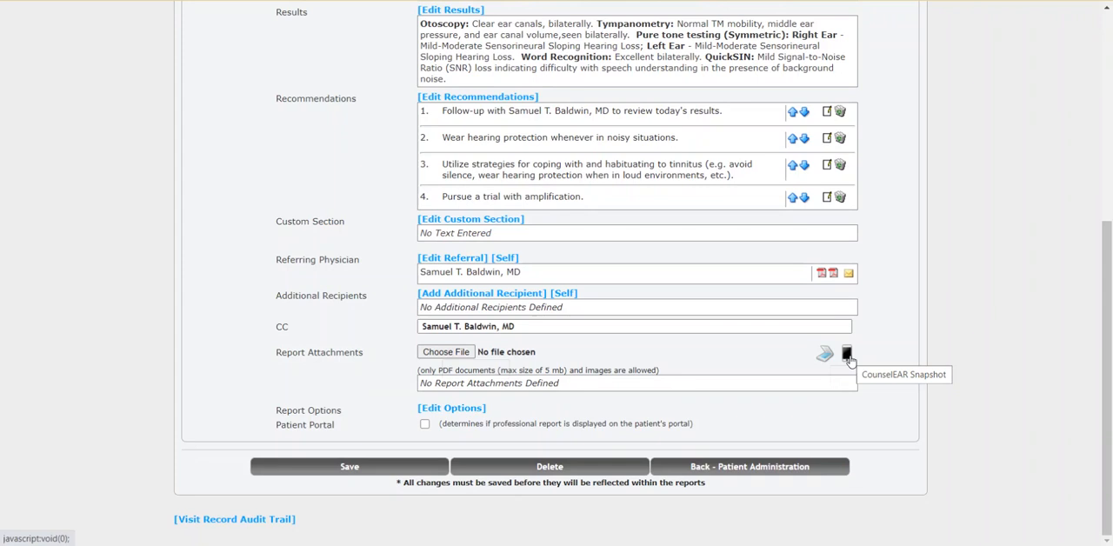
left_click(451, 408)
scroll(363, 413, "down", 2)
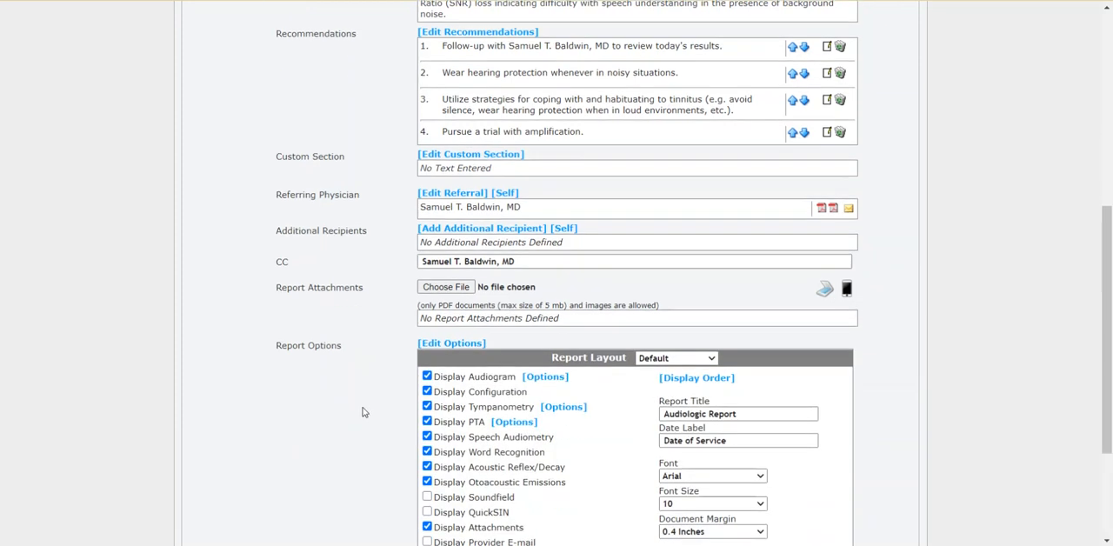
scroll(364, 412, "down", 3)
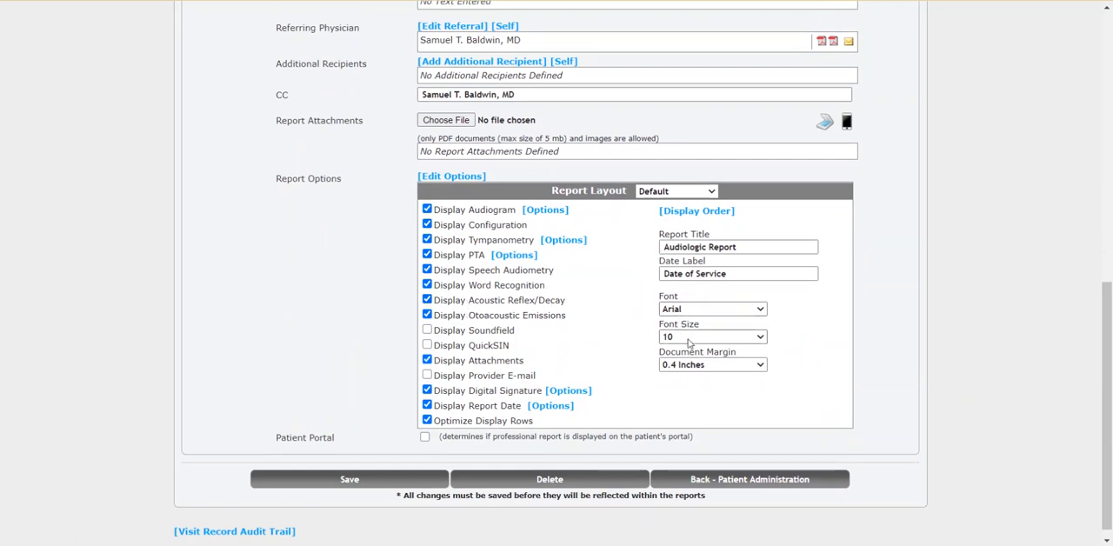
left_click(427, 315)
left_click(428, 299)
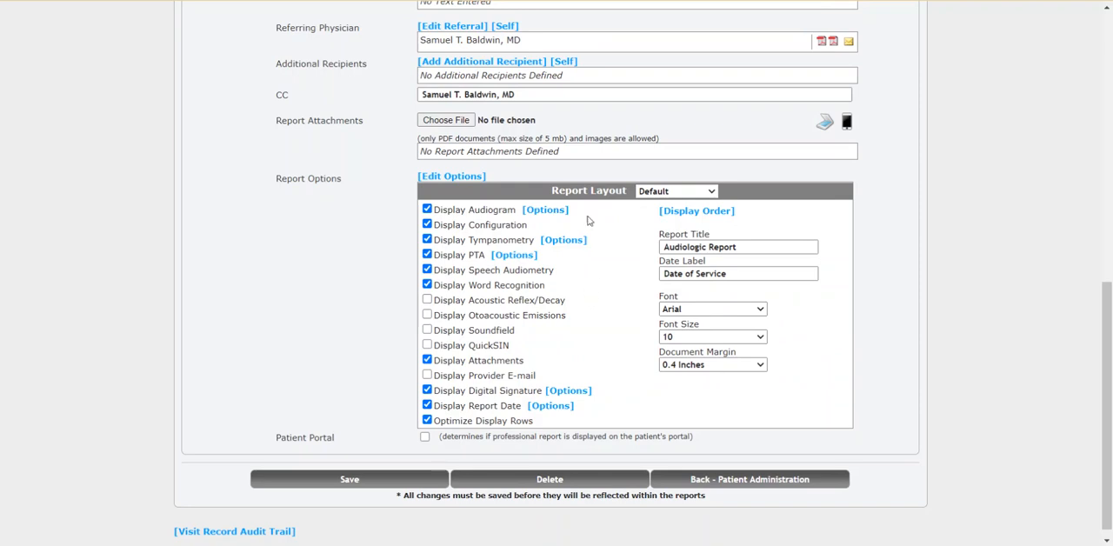
Step: Check the professional report's section display order and the sections available for the first position, leaving the order as is
left_click(683, 216)
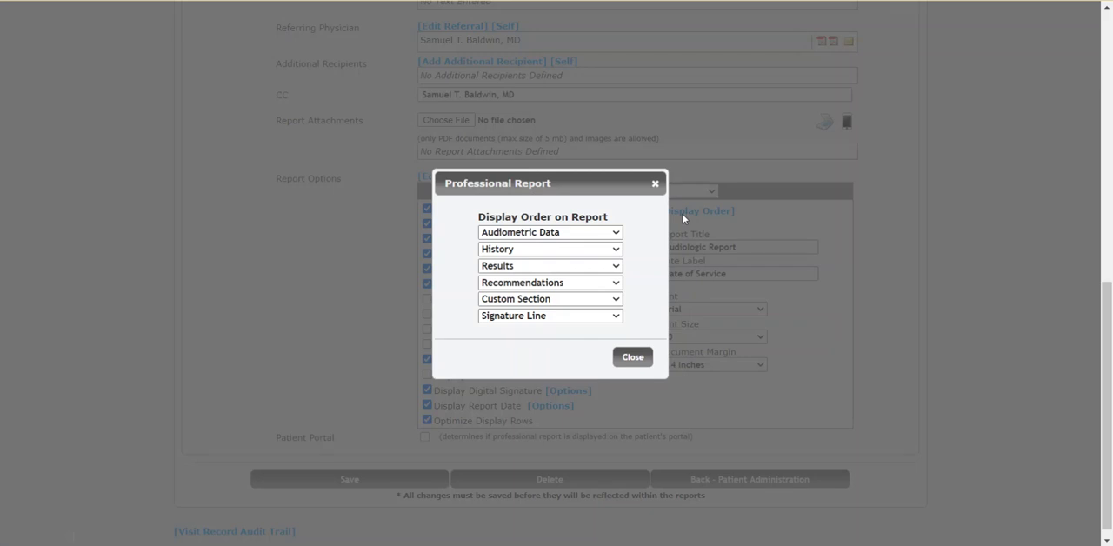
left_click(571, 232)
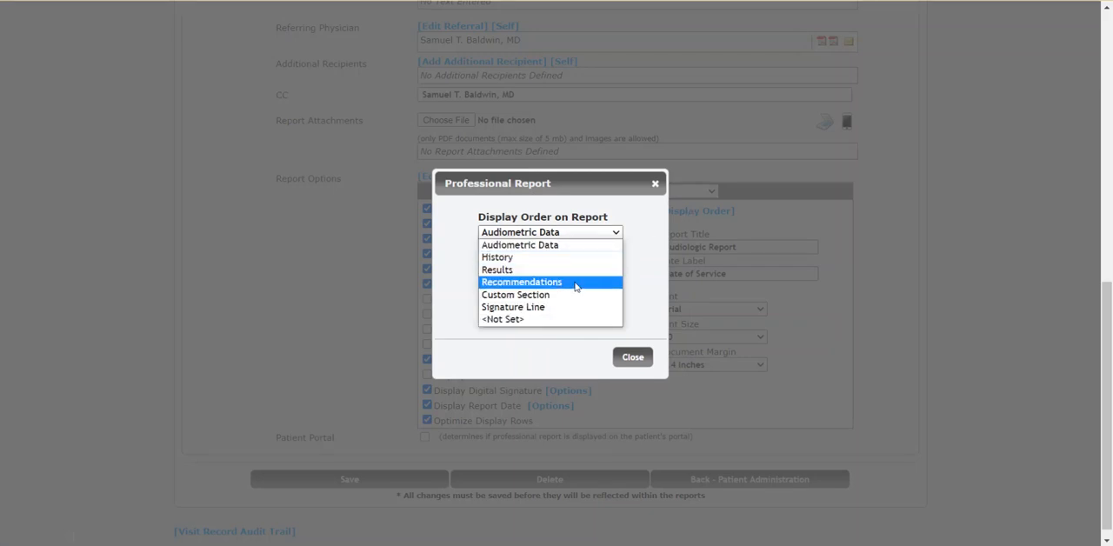
left_click(652, 276)
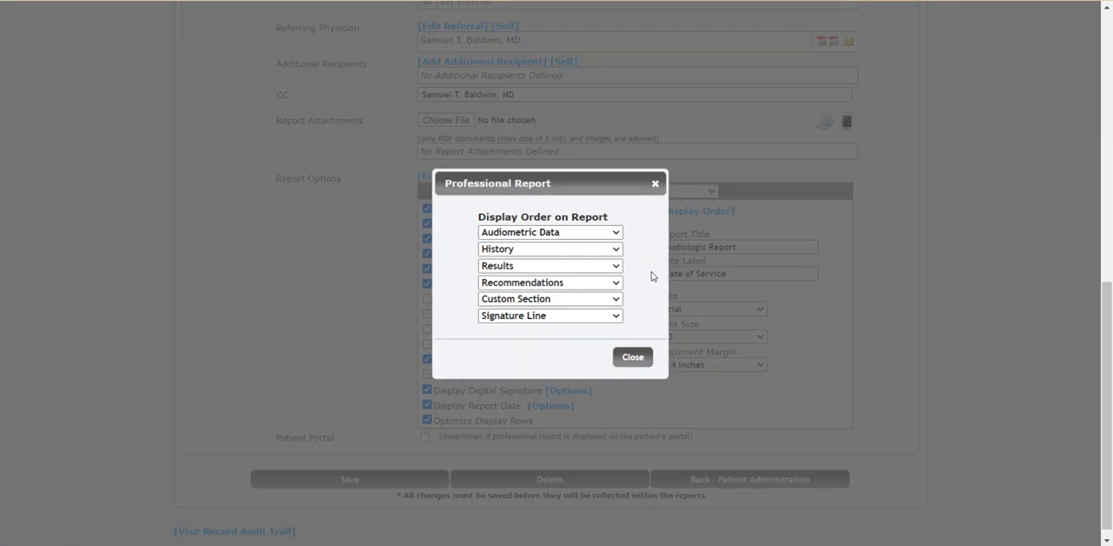
left_click(633, 358)
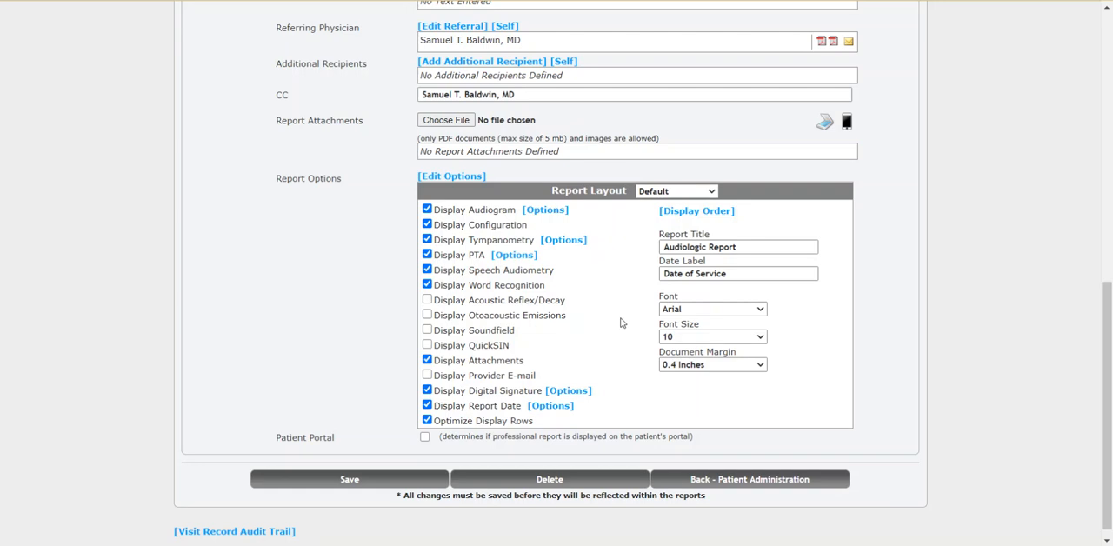
Step: Look through the available report layouts, keeping the Default layout
left_click(709, 192)
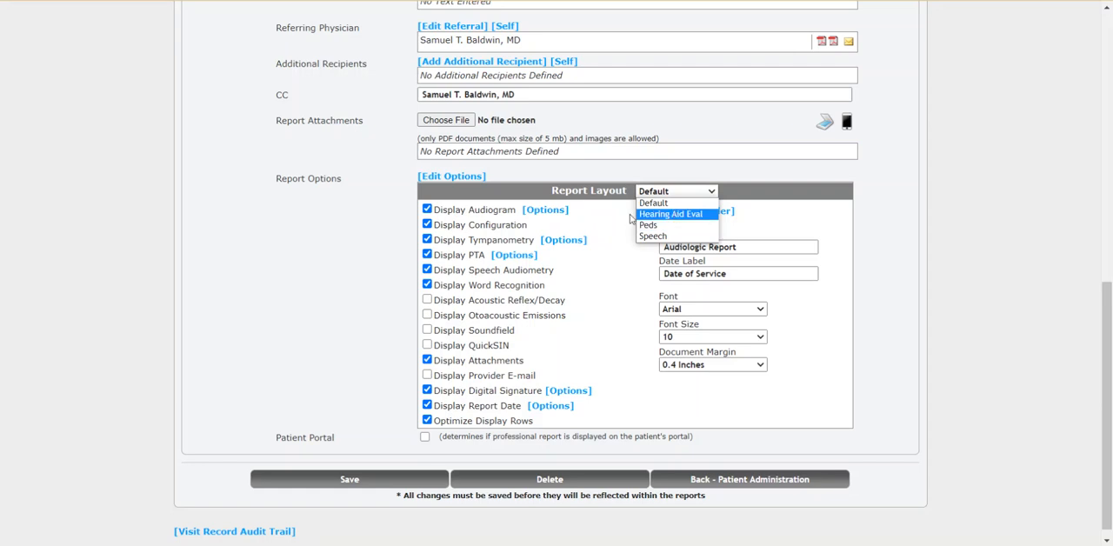
left_click(622, 242)
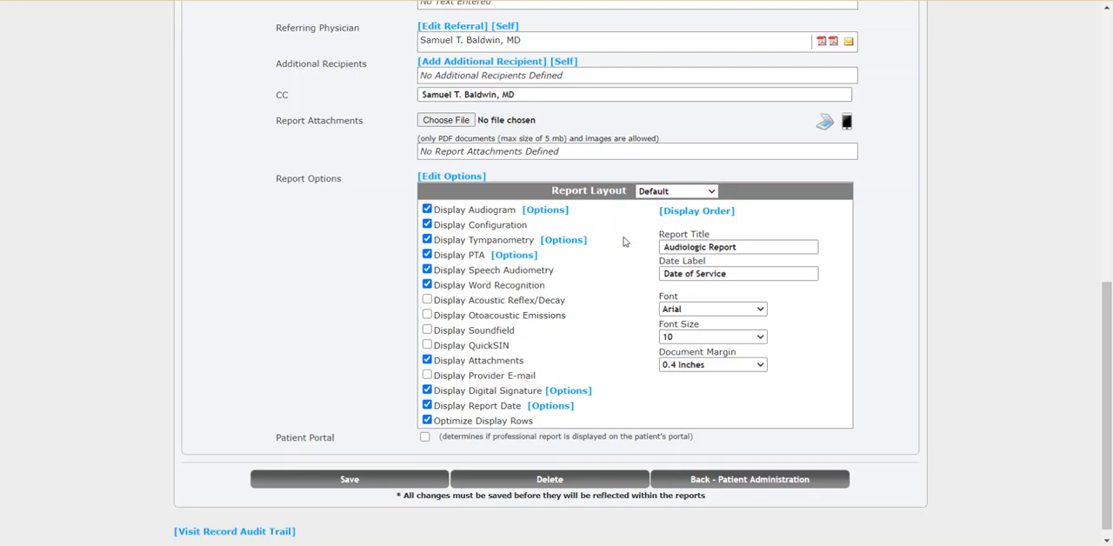
left_click(662, 193)
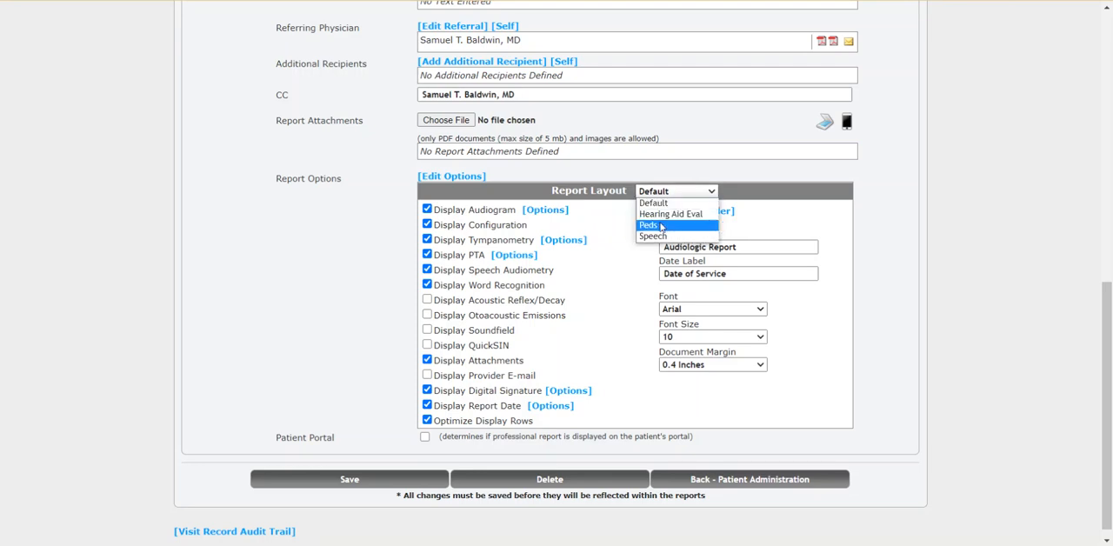
left_click(619, 256)
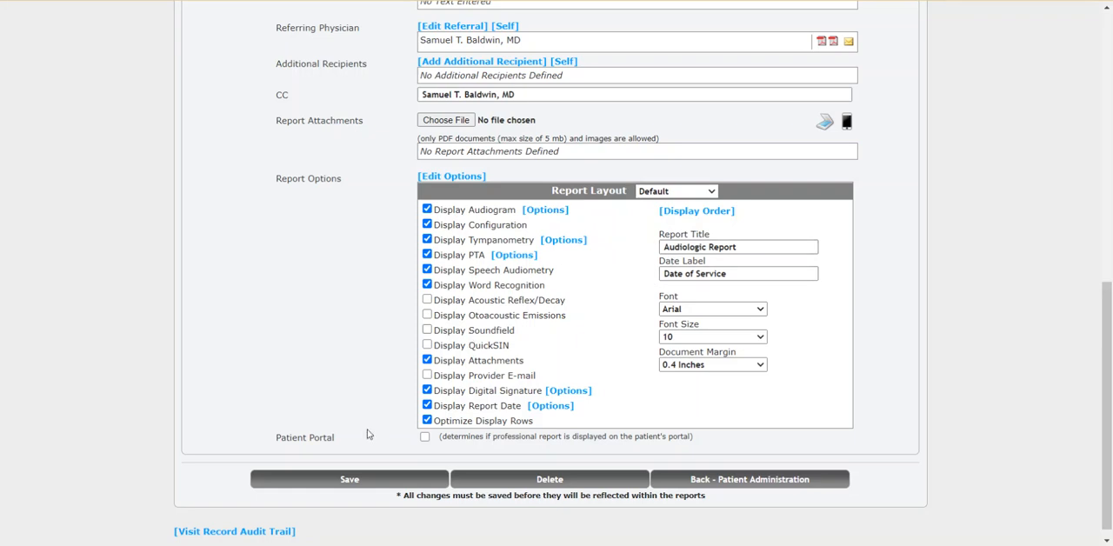
Step: Save the visit changes, review the updated professional report PDF, and return to the visit's general information
left_click(371, 483)
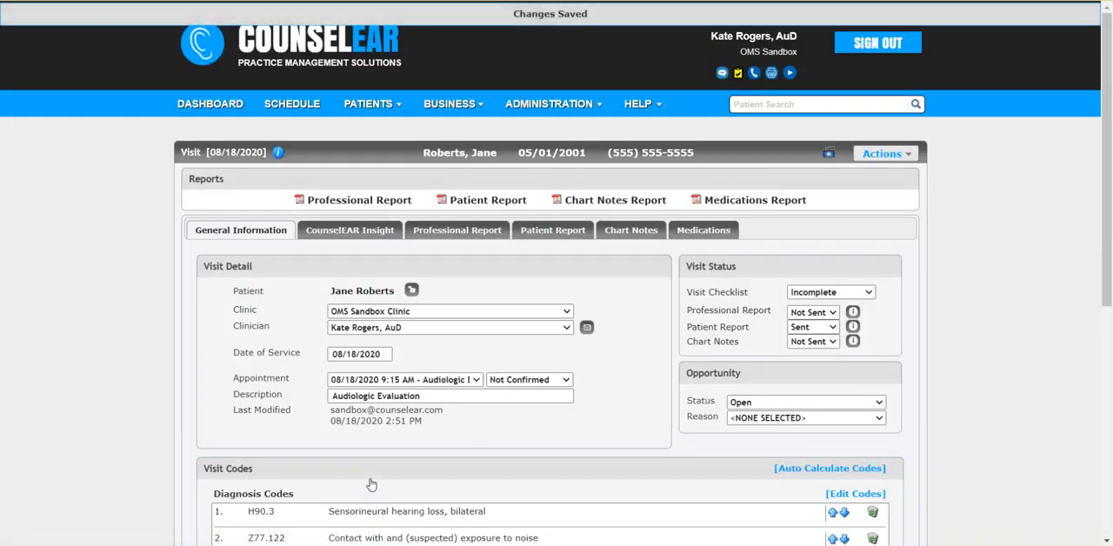
left_click(390, 204)
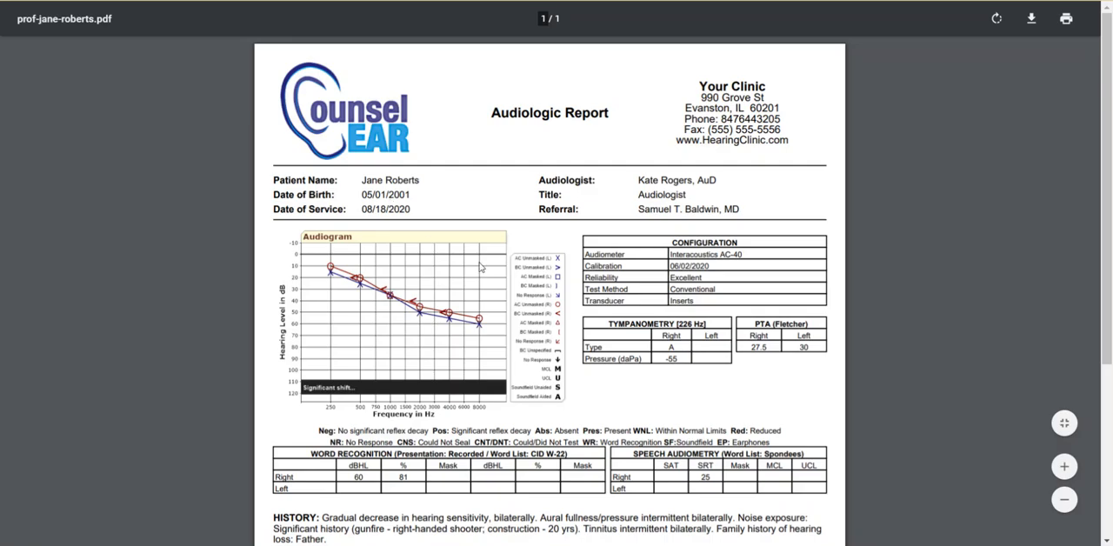
scroll(566, 309, "down", 5)
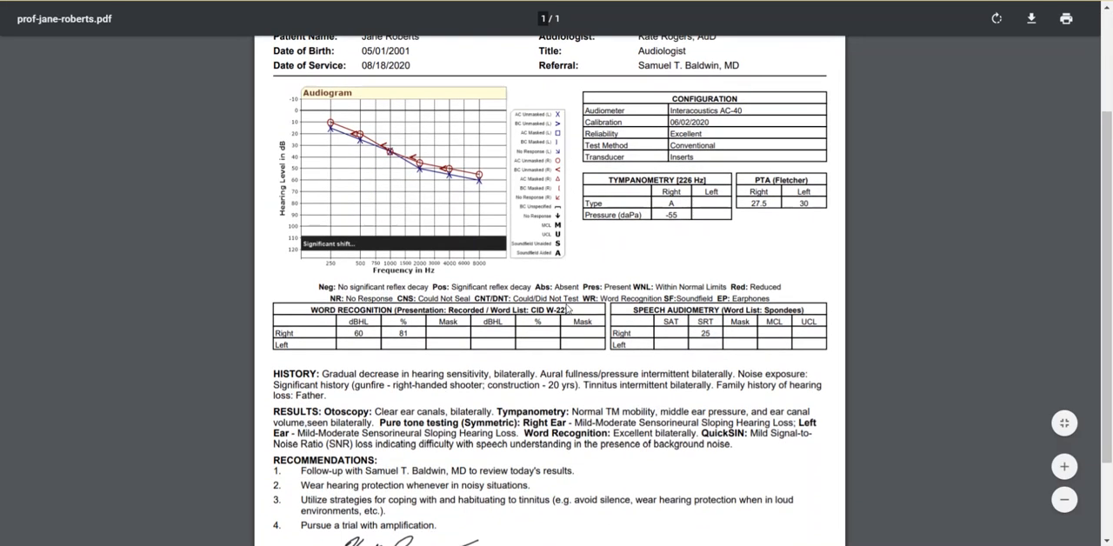
scroll(566, 308, "up", 2)
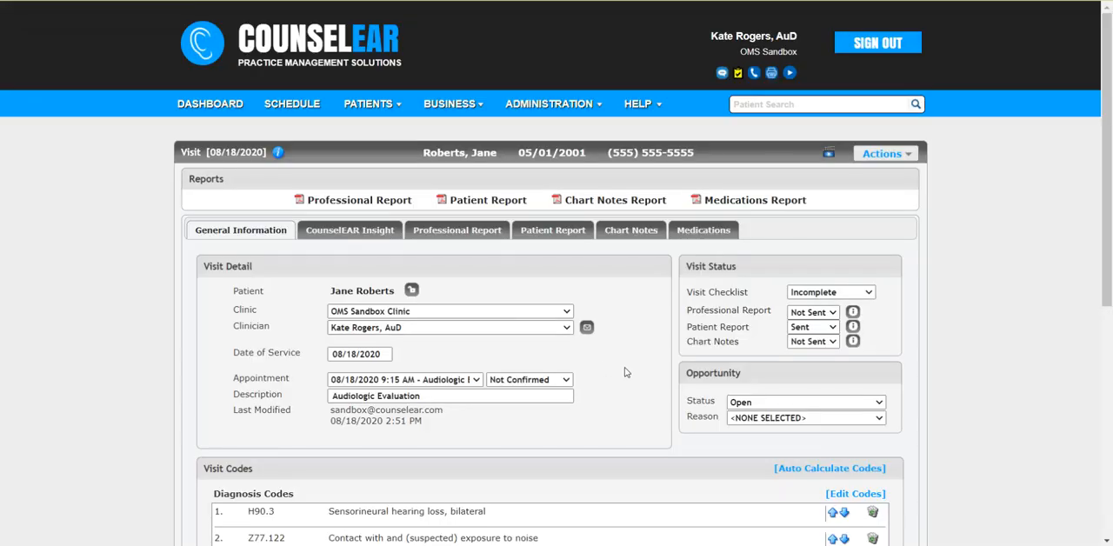
scroll(625, 373, "down", 1)
scroll(624, 372, "up", 1)
Step: Fax the professional report and the patient report for the visit to the referring physician
left_click(478, 233)
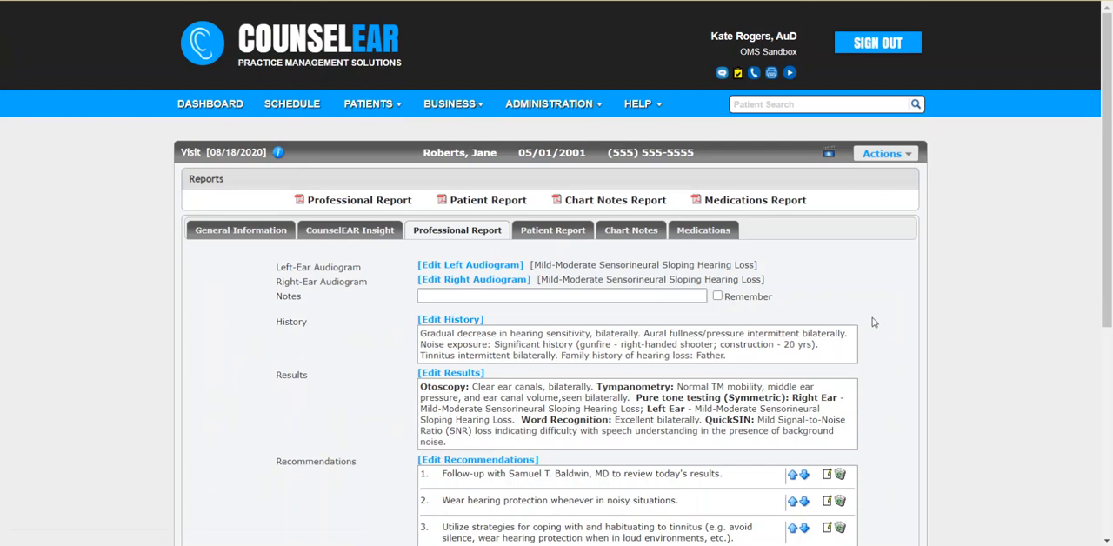
left_click(905, 154)
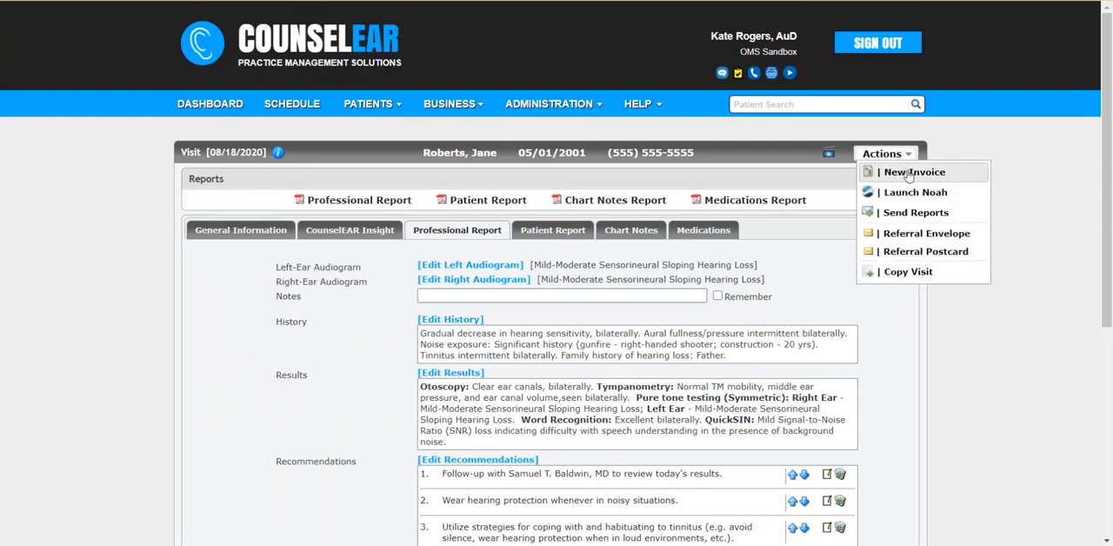
left_click(926, 216)
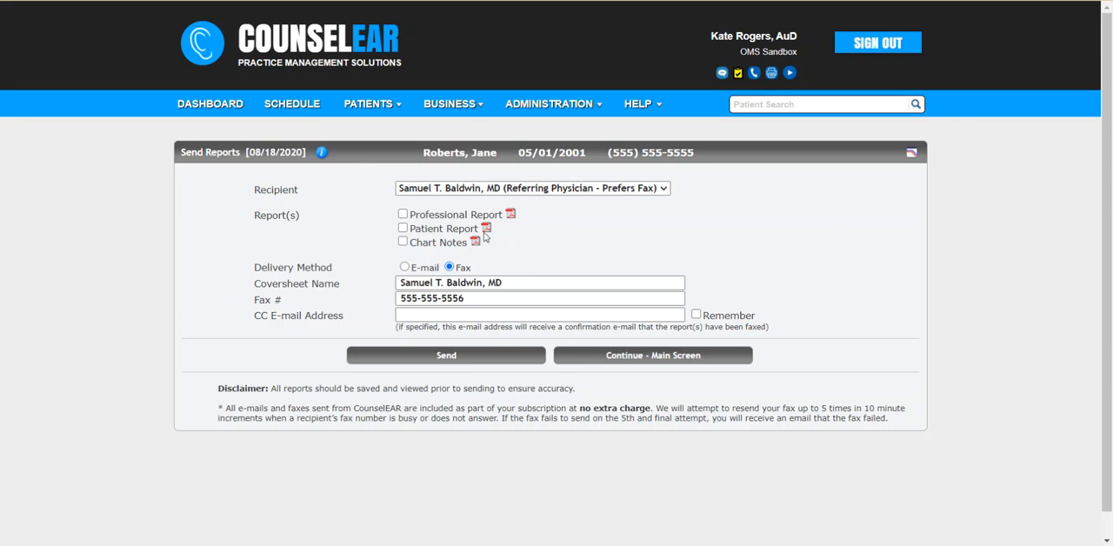
left_click(402, 214)
left_click(404, 229)
left_click(473, 360)
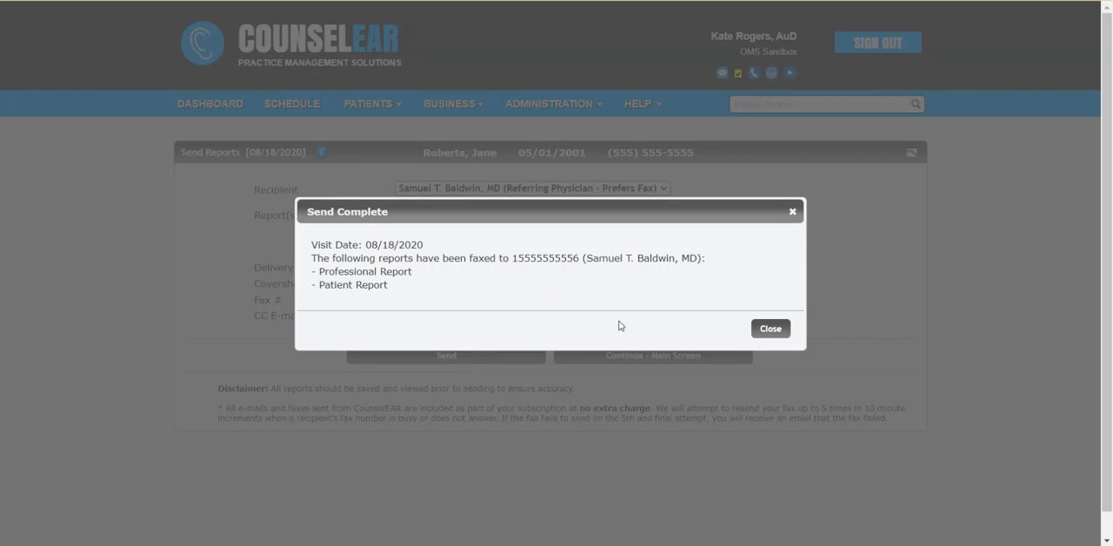
left_click(763, 329)
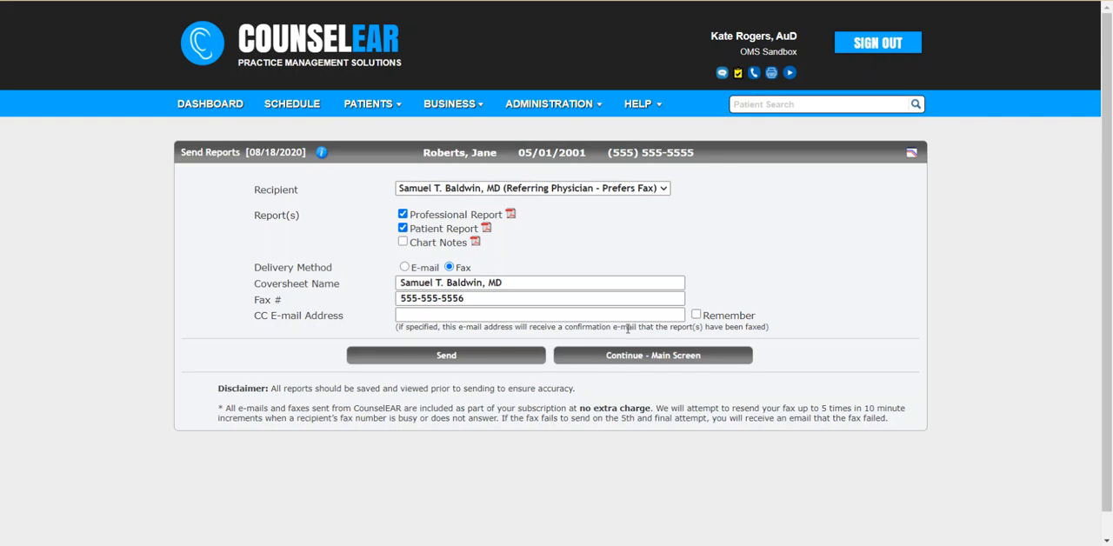
Step: Return to the visit's main screen and check the send activity of the professional report
left_click(618, 354)
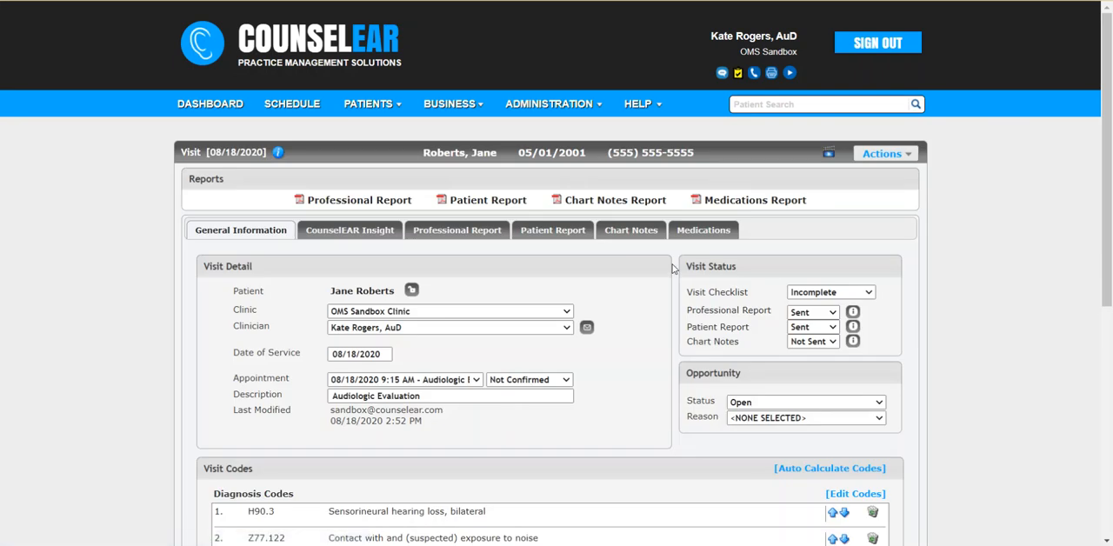
left_click(853, 314)
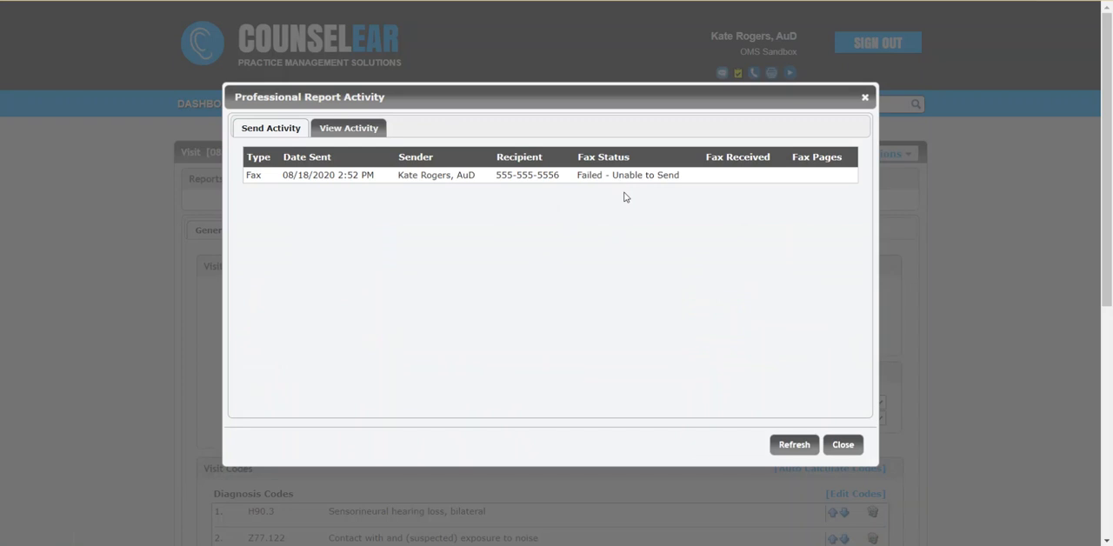
left_click(843, 445)
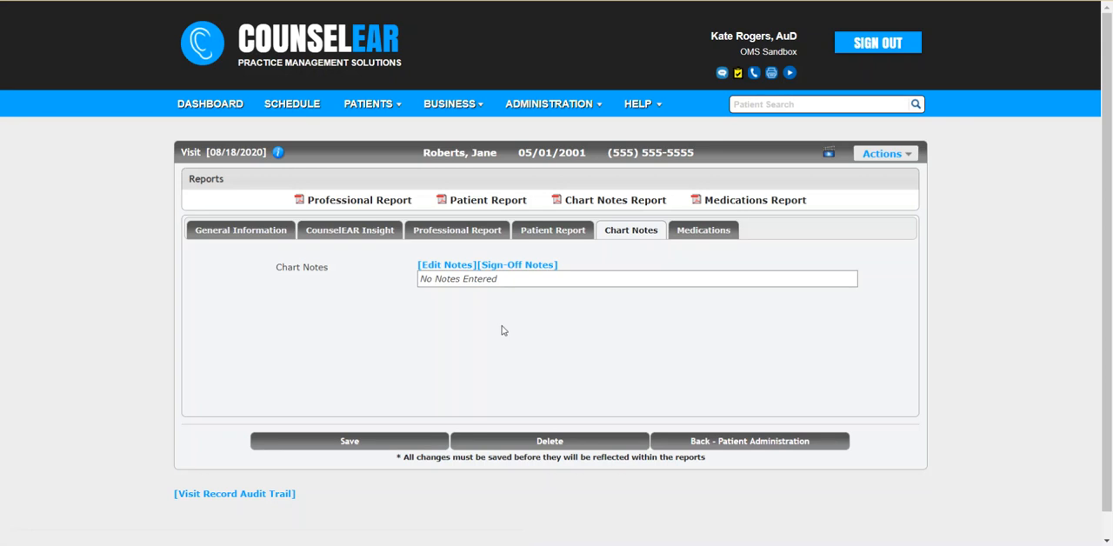
Step: Fill the chart notes from the General templates for cleaned and checked instruments and for the hearing aid check with a dead aid complaint
left_click(458, 266)
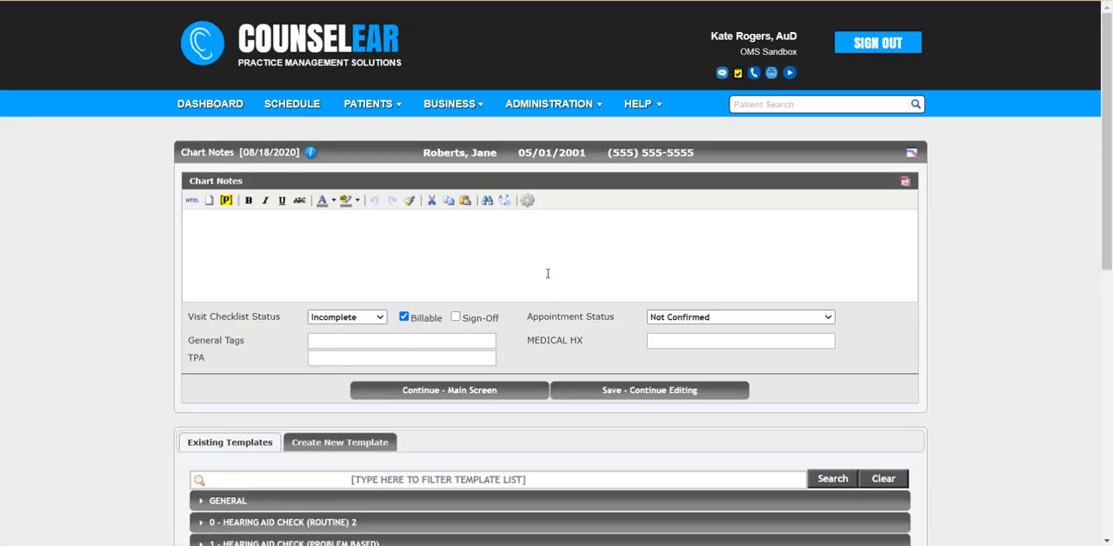
scroll(976, 358, "down", 2)
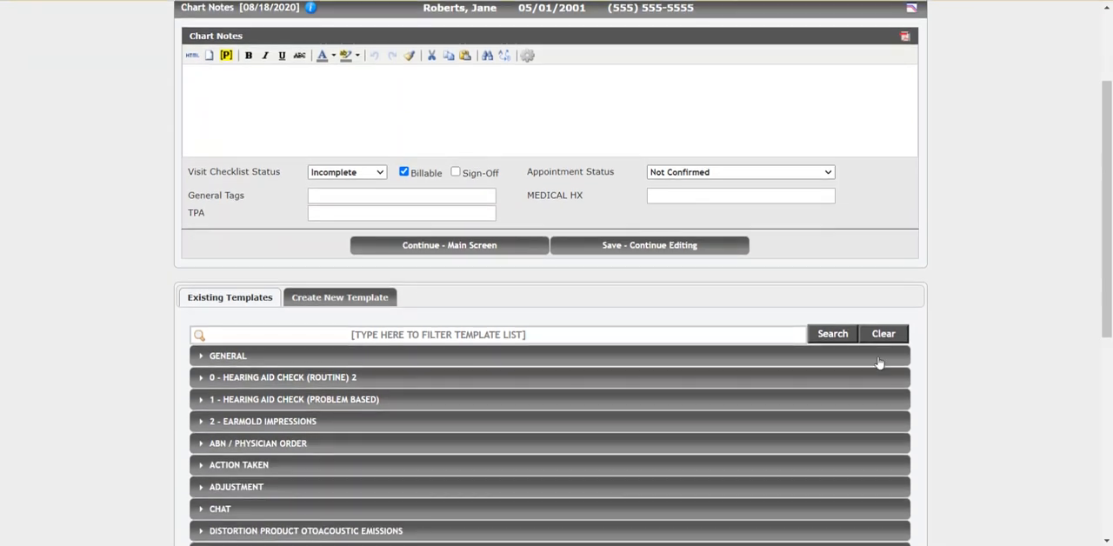
left_click(352, 358)
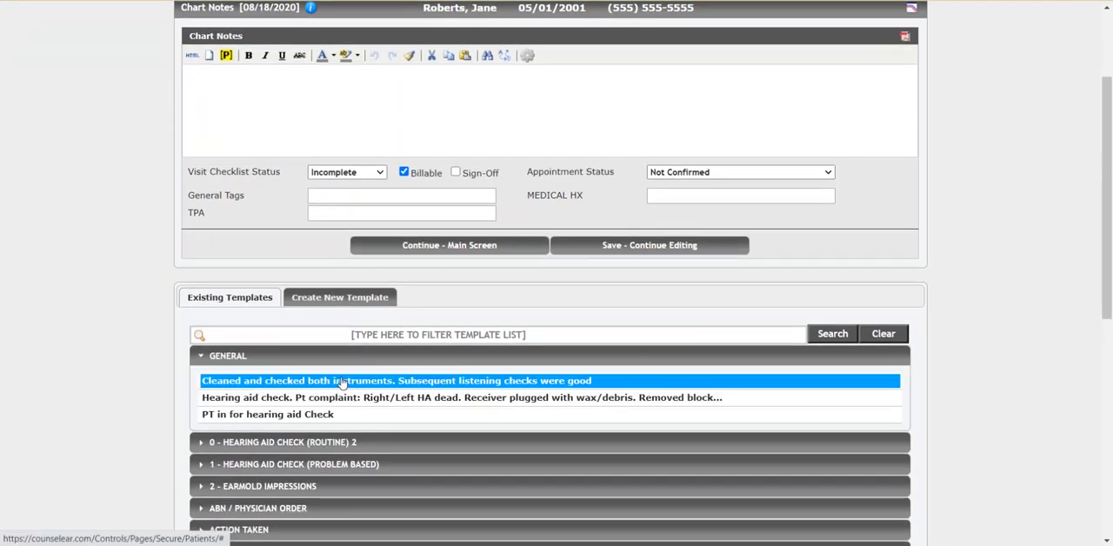
left_click(341, 380)
left_click(344, 396)
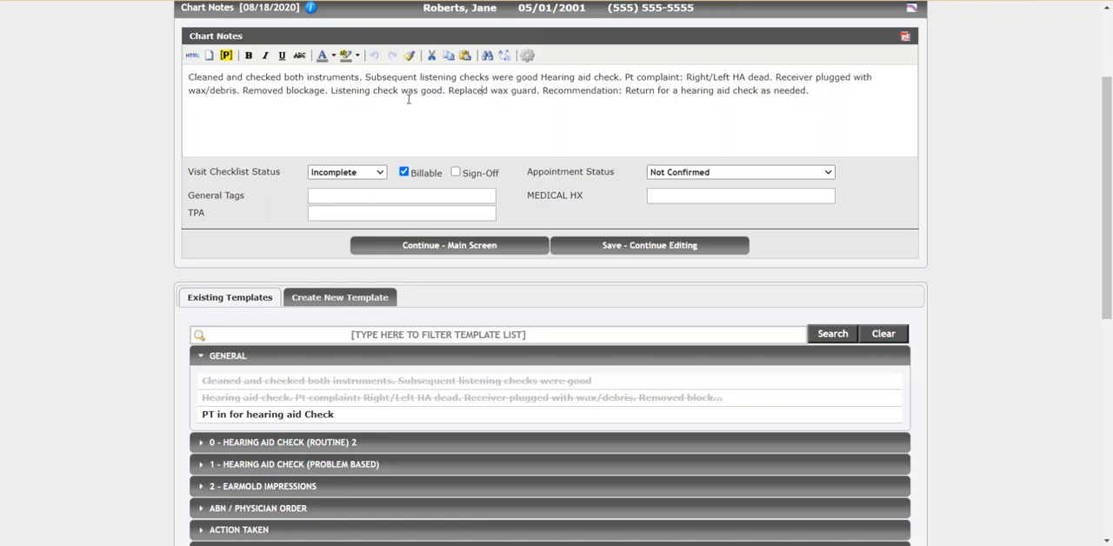
left_click(481, 113)
Step: Set the visit checklist status to Complete and the appointment status to Completed, and mark the chart notes for sign-off
left_click(379, 173)
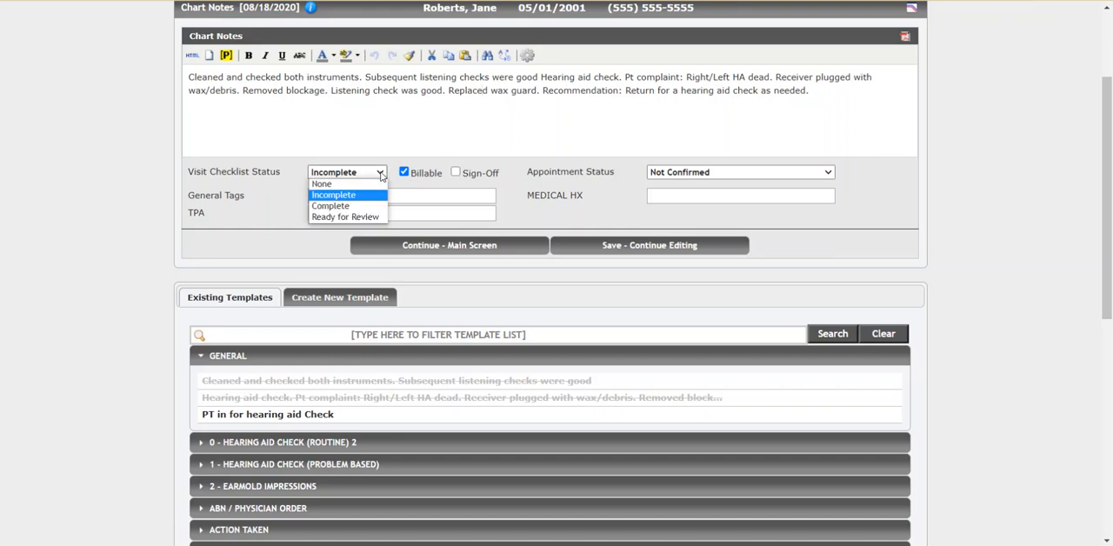
left_click(343, 205)
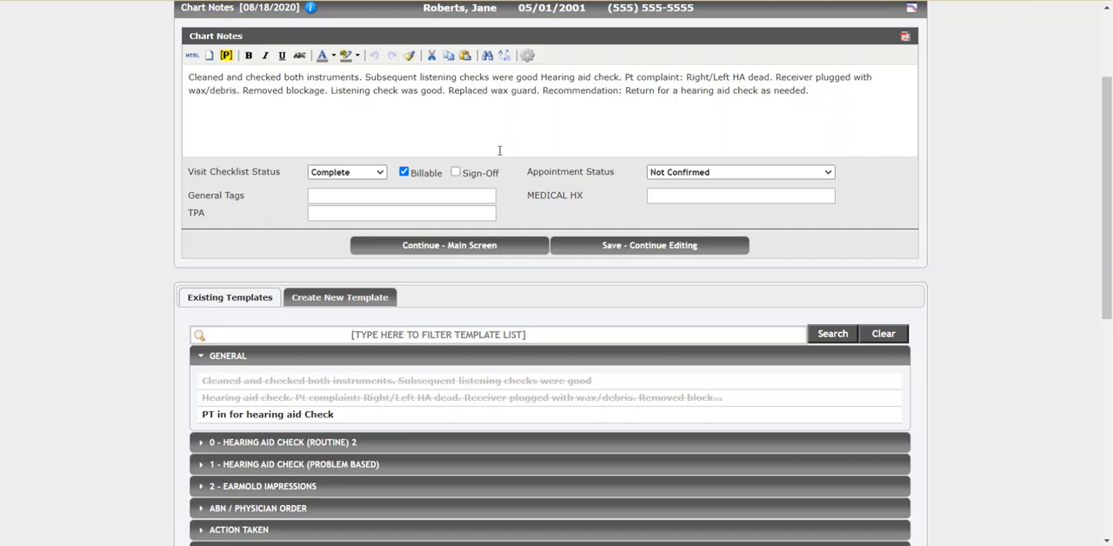
left_click(697, 178)
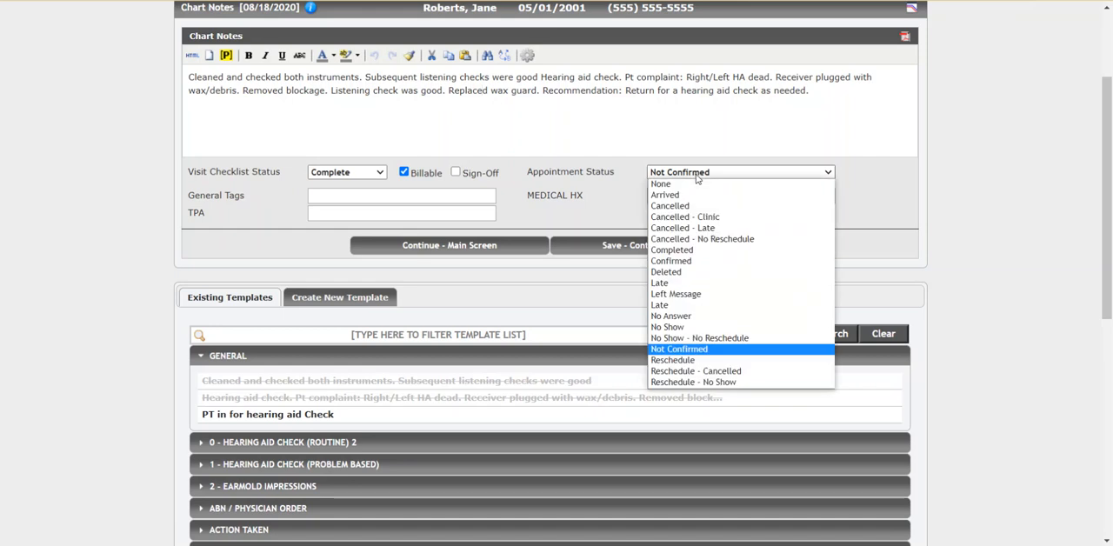
left_click(721, 249)
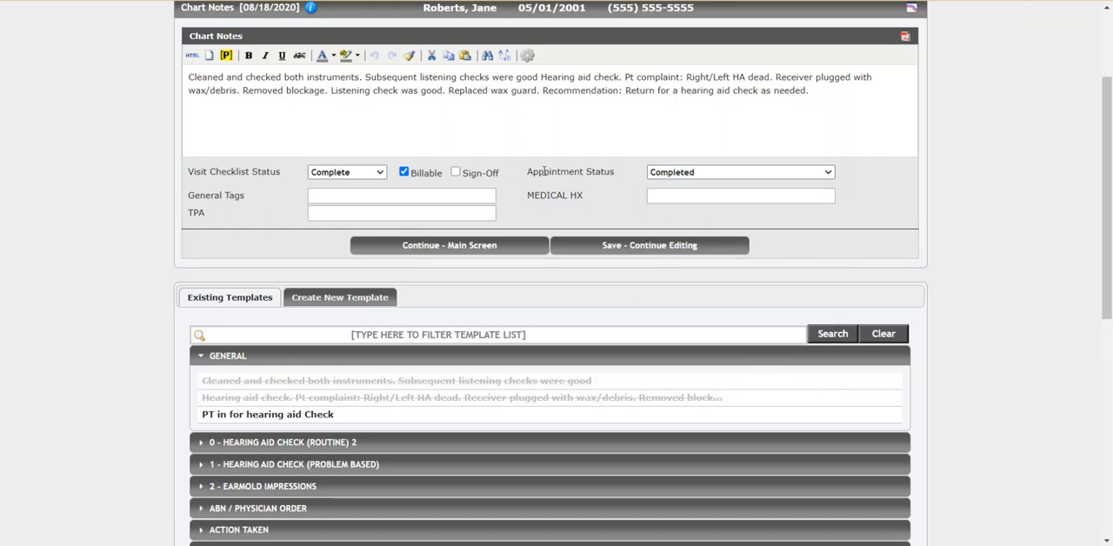
left_click_drag(528, 171, 620, 180)
left_click(621, 180)
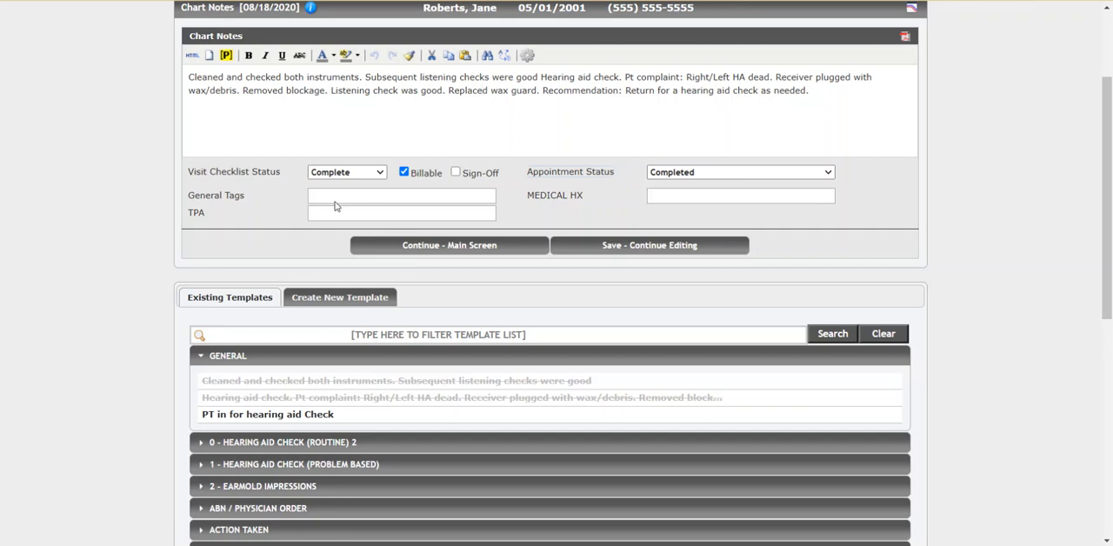
left_click(456, 173)
Step: Add the general tags Wheelchair and Bad Debt ($1-100), and save the chart notes by continuing to the visit's main screen
type("wh")
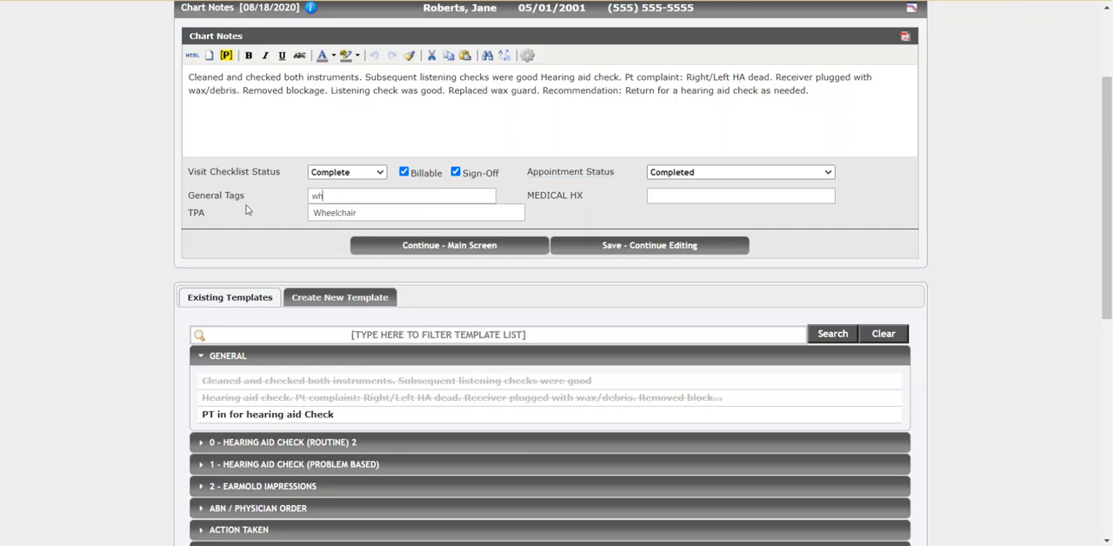
left_click(325, 214)
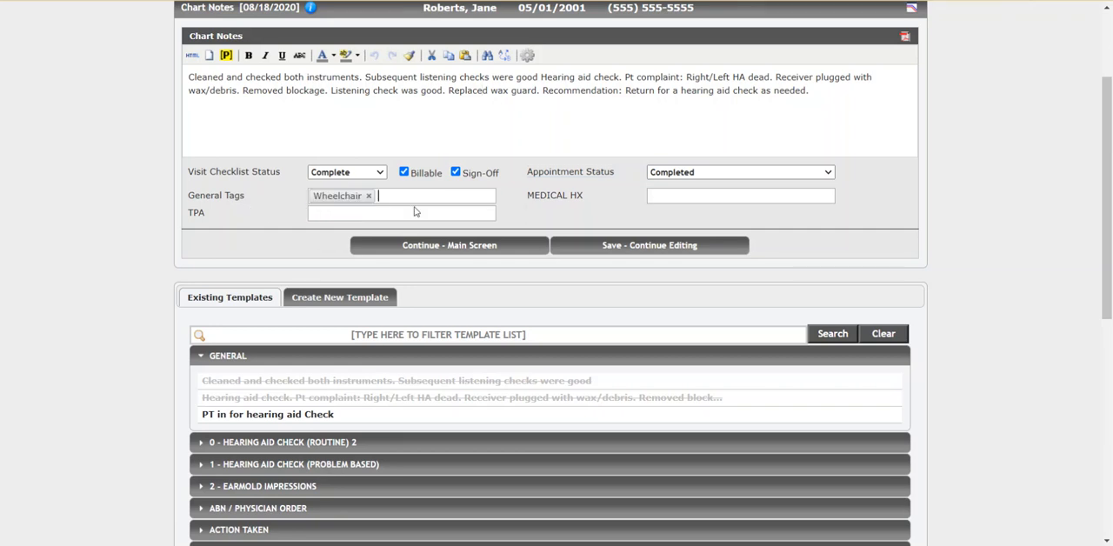
type("b")
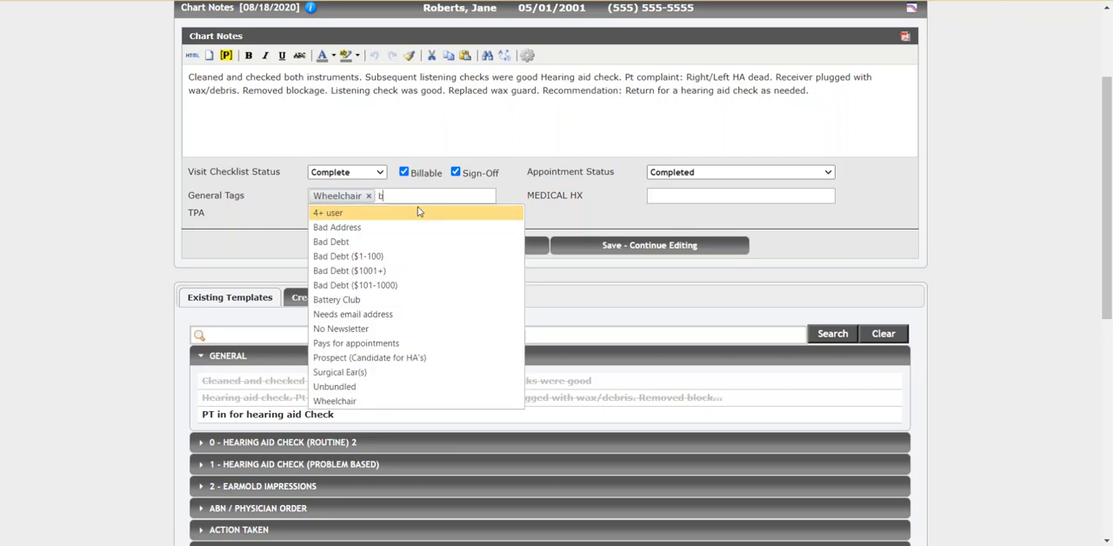
left_click(376, 258)
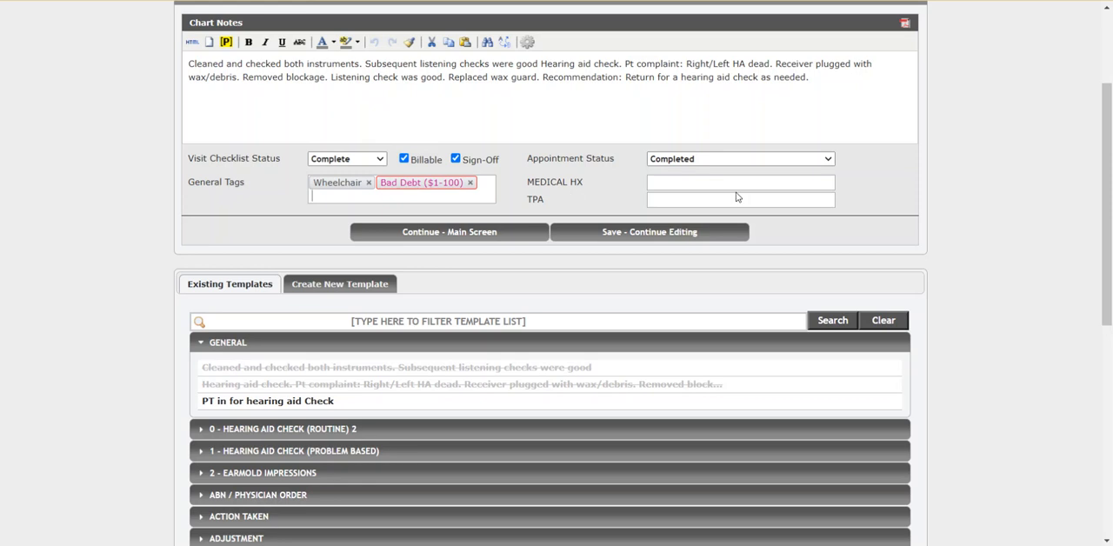
left_click_drag(1107, 200, 1107, 152)
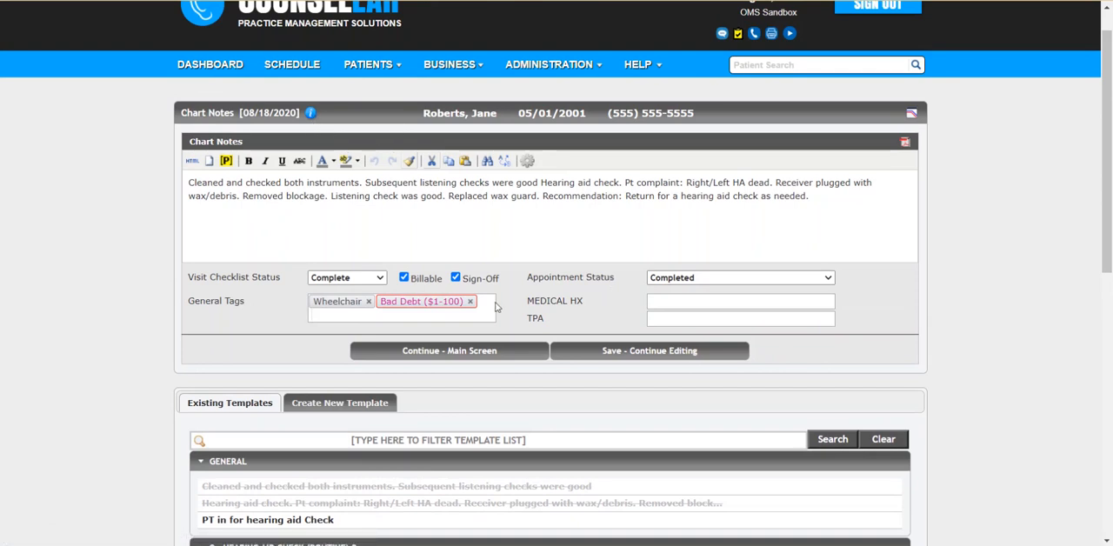
left_click(500, 353)
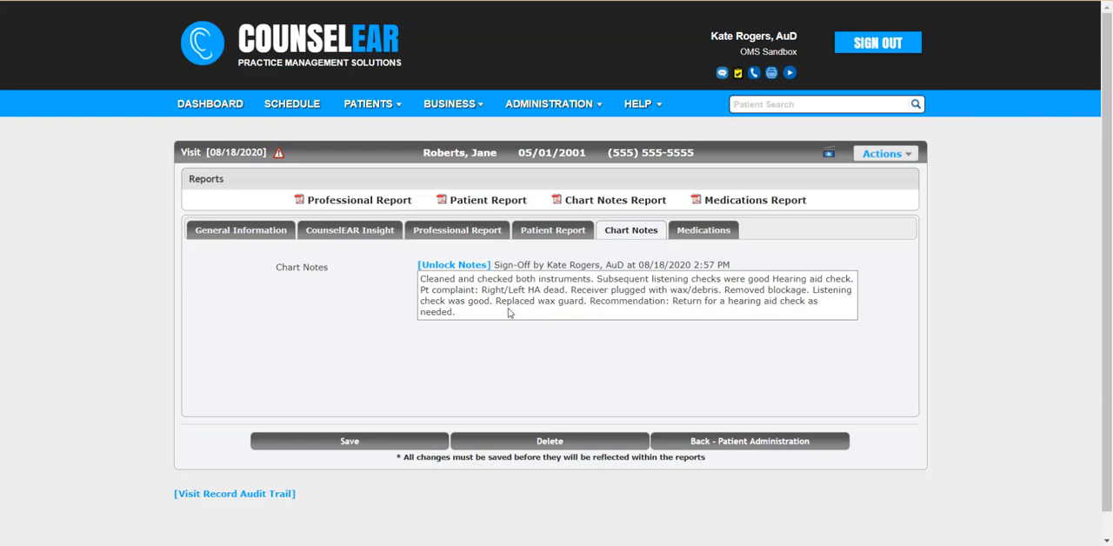
Step: Look at the visit's medications section and return to the general information in the patient administration record
left_click(697, 233)
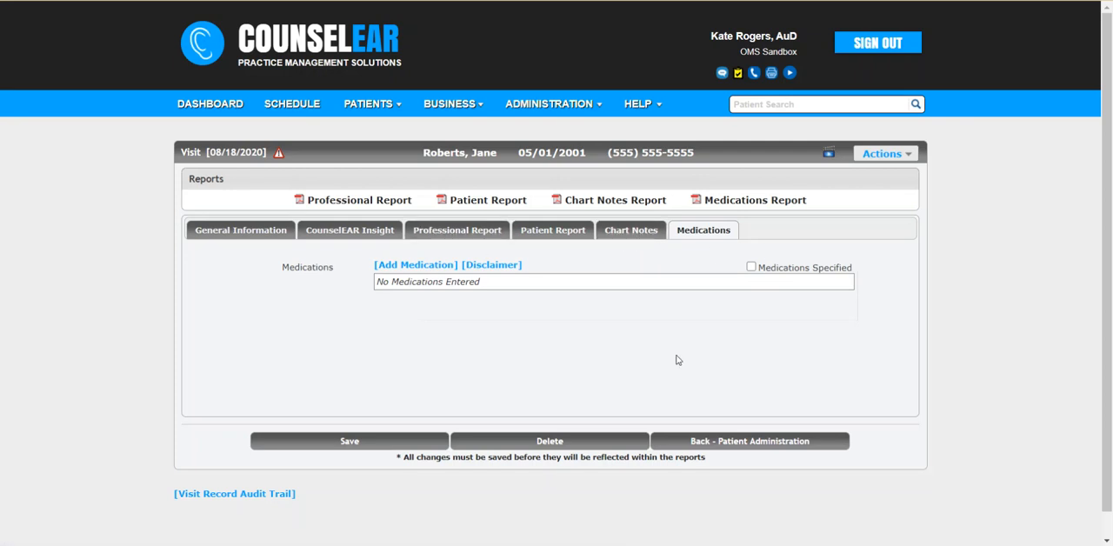
left_click(723, 445)
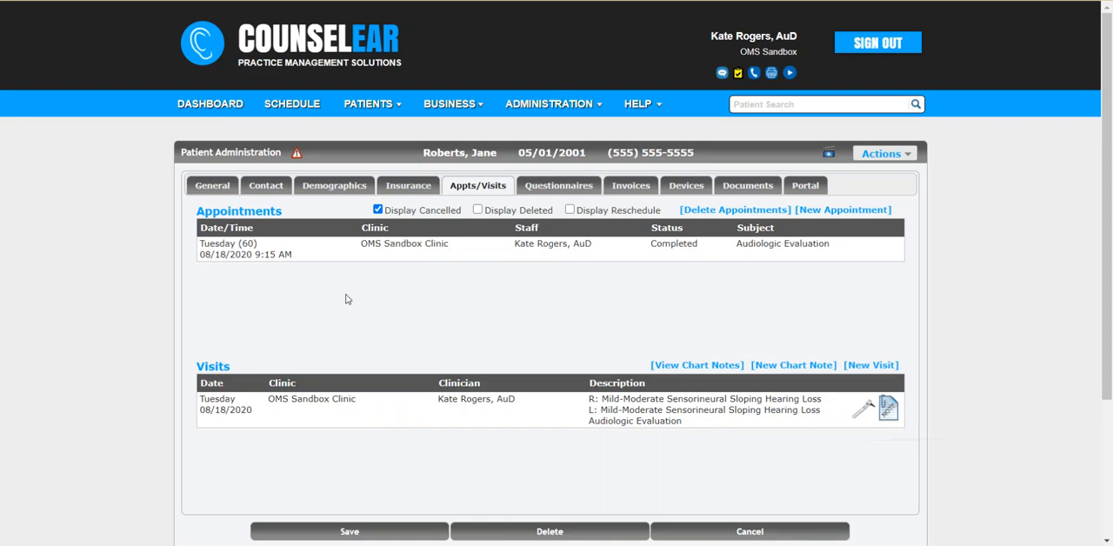
left_click(228, 188)
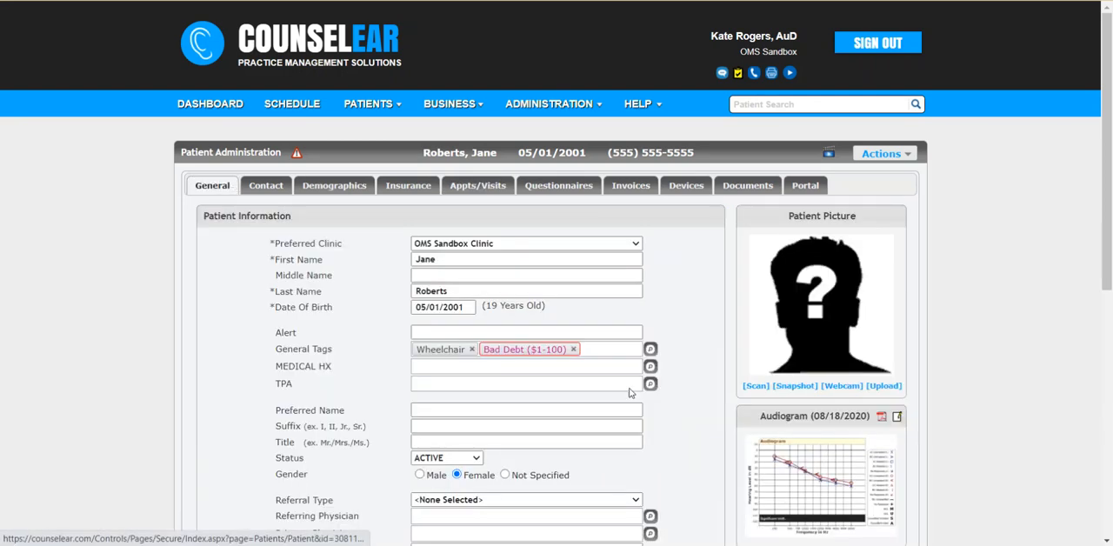
Step: View the enlarged 08/18/2020 audiogram from the patient's general information and close it
scroll(971, 392, "down", 2)
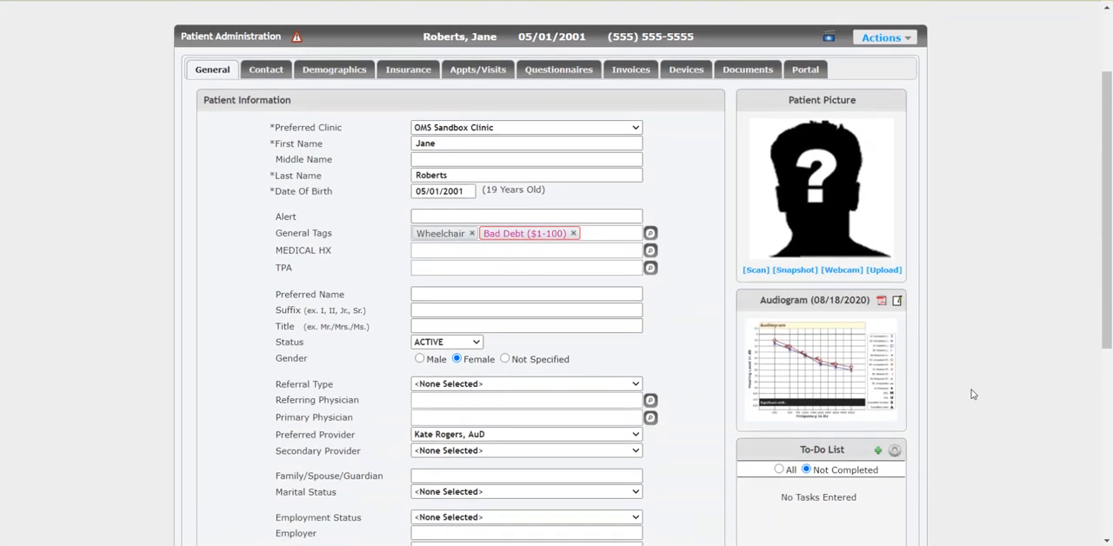
left_click(781, 375)
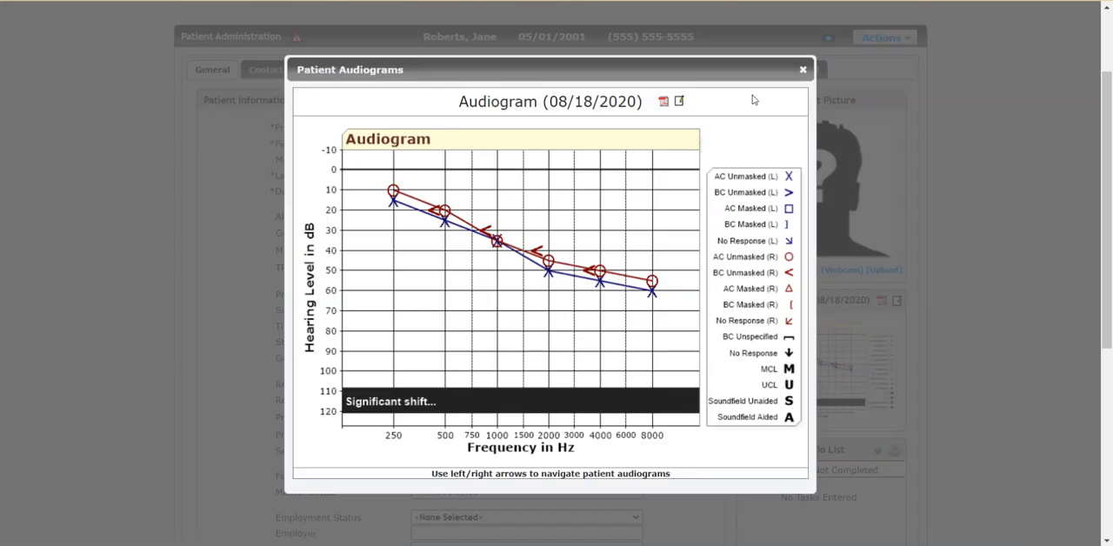
left_click(803, 70)
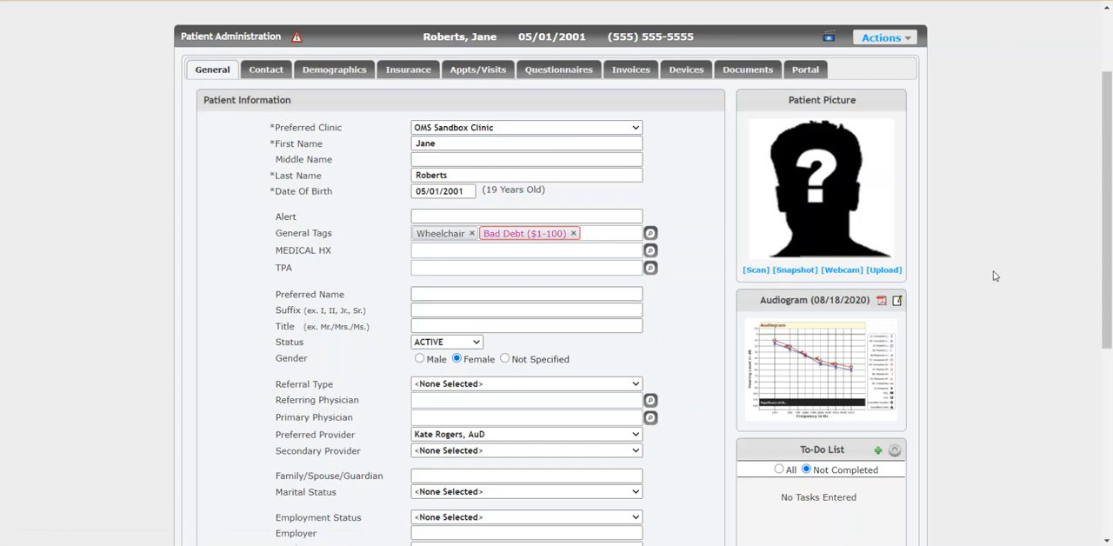
scroll(995, 276, "up", 2)
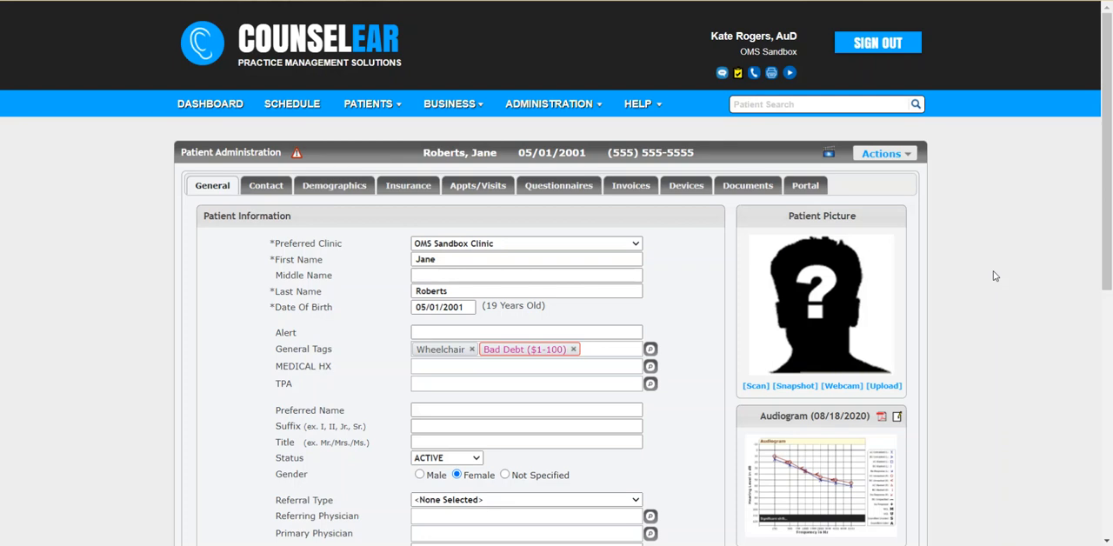
Step: Open the overview of help and support resources
left_click(639, 104)
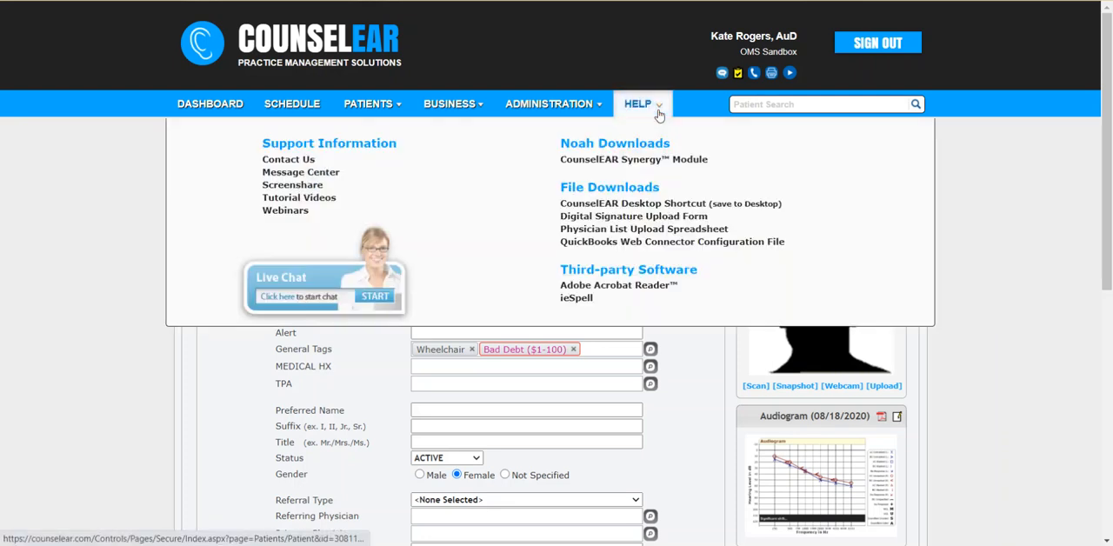